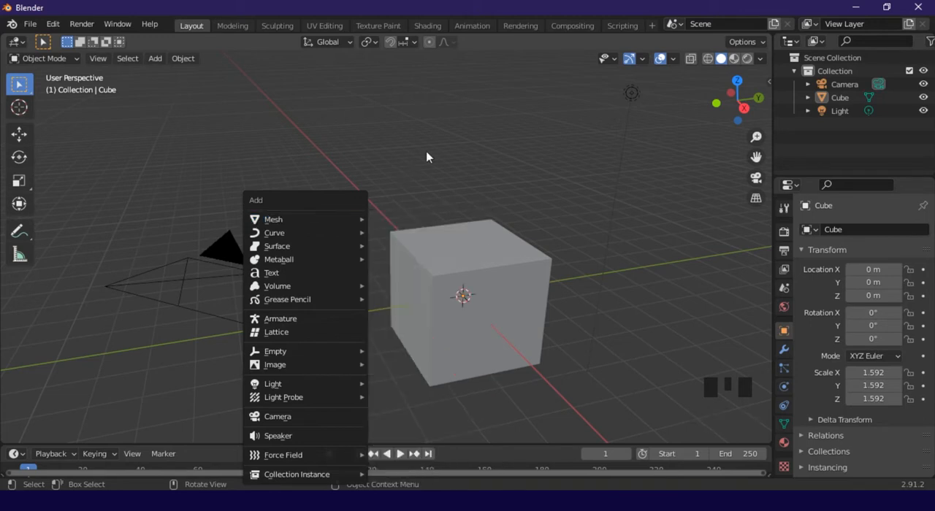
Move the cube freely to about X -0.27 m, Y -0.44 m and Z 0.32 m
{"action": "left_click", "coordinate": [428, 156]}
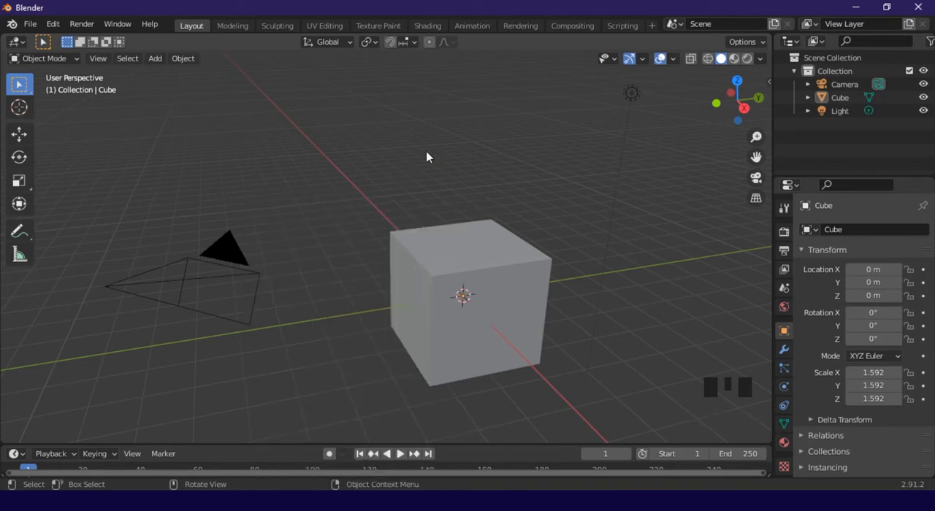
{"action": "left_click", "coordinate": [455, 280]}
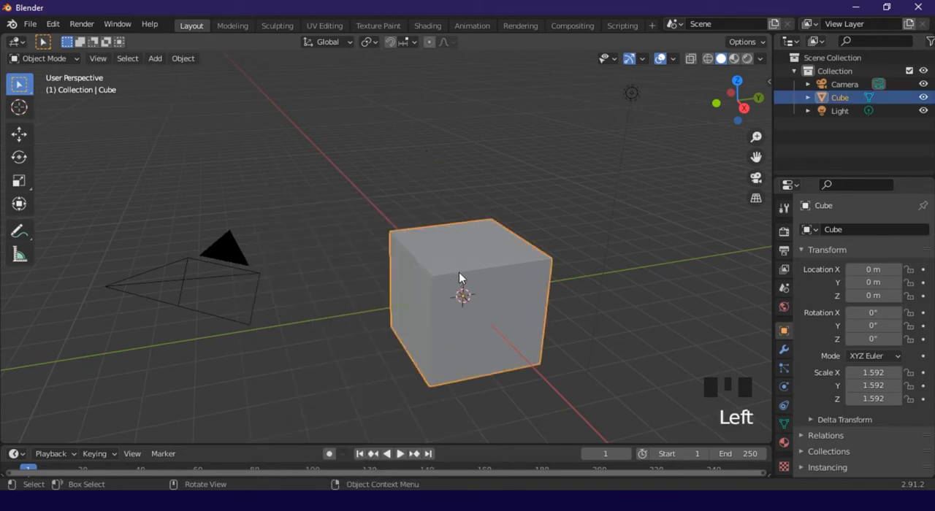
{"action": "key", "text": "g"}
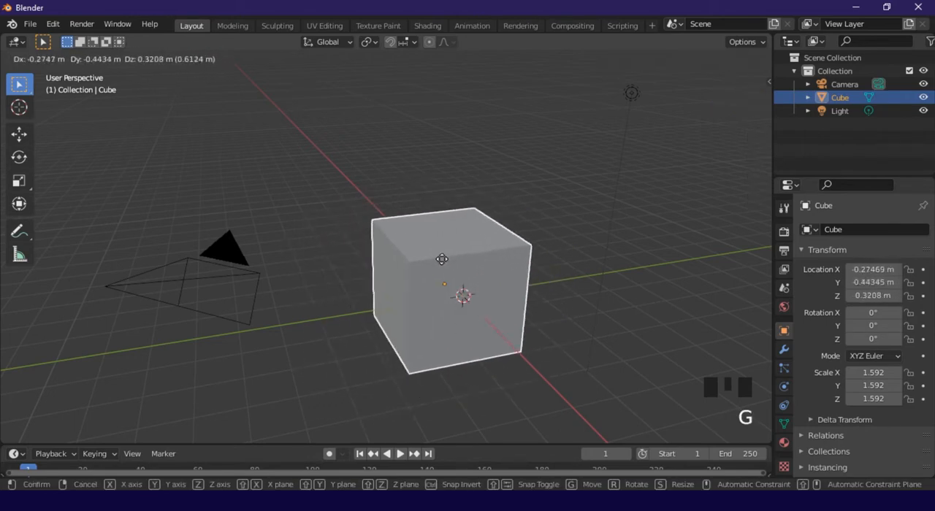
{"action": "left_click", "coordinate": [451, 275]}
Move the cube along the X axis to about -1.02 m and along the Y axis to about 0.26 m
{"action": "key", "text": "g"}
{"action": "key", "text": "x"}
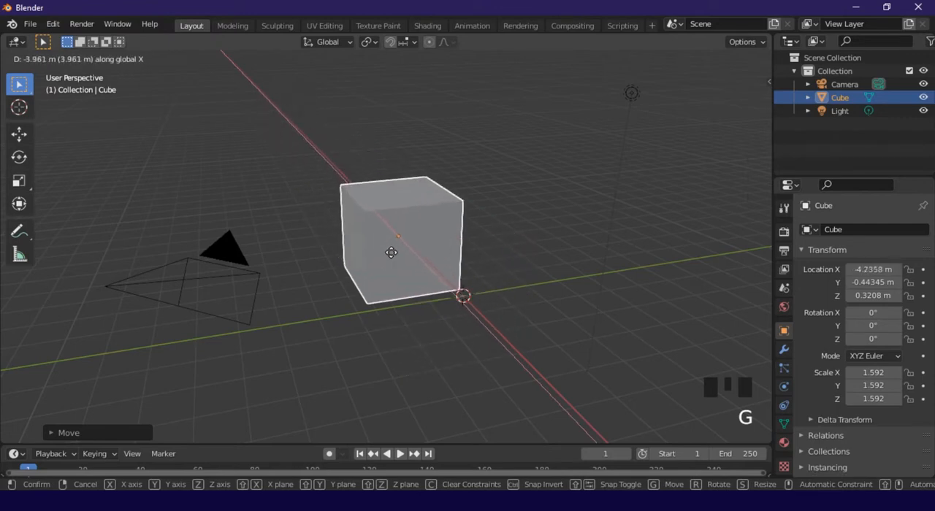
{"action": "left_click", "coordinate": [434, 273]}
{"action": "key", "text": "g"}
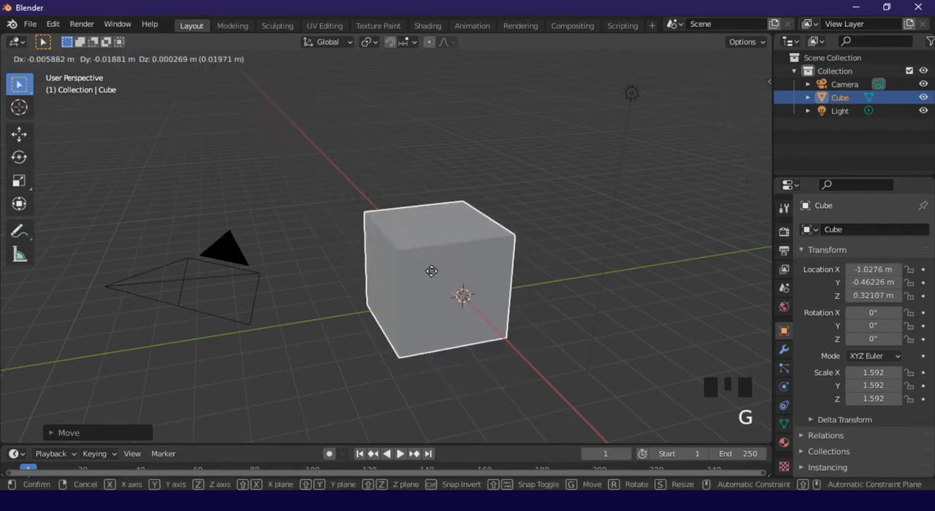
{"action": "key", "text": "y"}
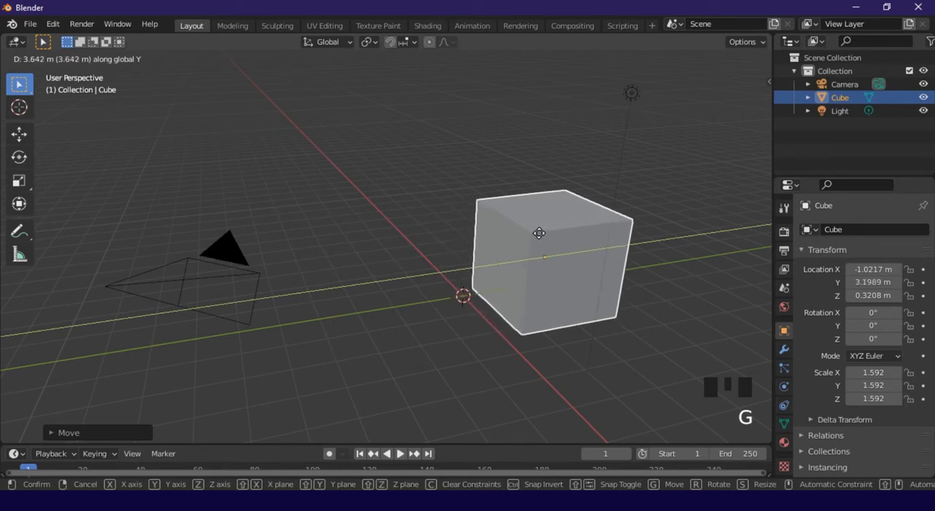
{"action": "left_click", "coordinate": [453, 257]}
{"action": "left_click", "coordinate": [517, 187]}
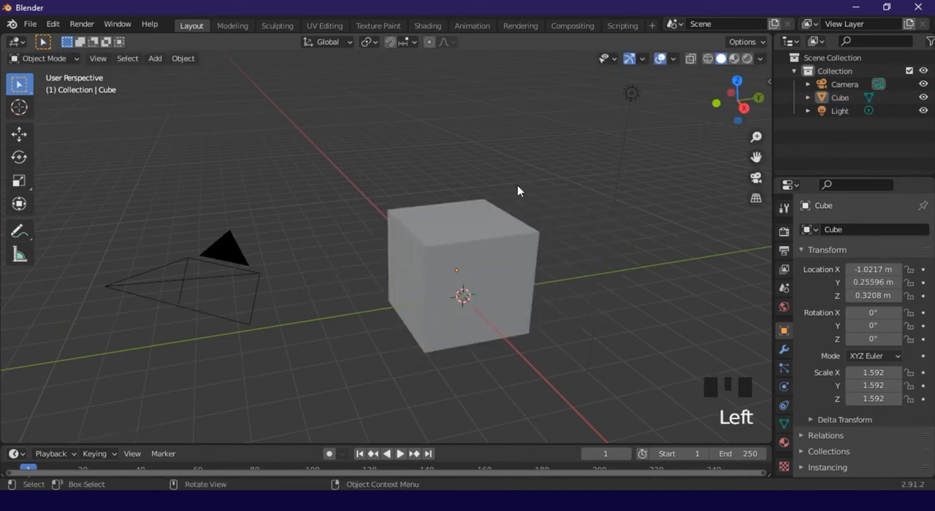
Try raising the cube along the Z axis, undo the move and deselect the cube
{"action": "left_click", "coordinate": [472, 232]}
{"action": "key", "text": "g"}
{"action": "key", "text": "z"}
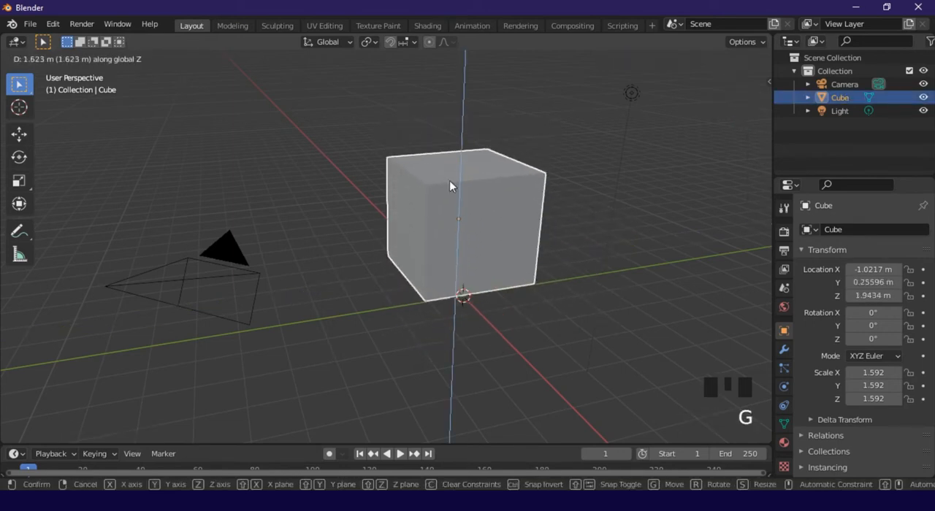
{"action": "left_click", "coordinate": [526, 145]}
{"action": "key", "text": "ctrl+z"}
{"action": "left_click", "coordinate": [501, 202]}
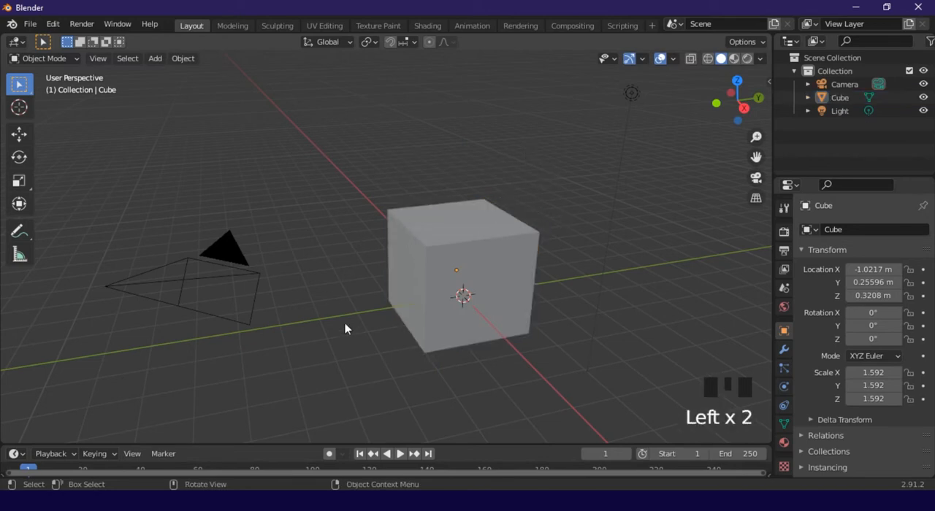
Enable the Move, Rotate and Scale object gizmos and slide the cube along the Y axis to about -2.97 m
{"action": "left_click", "coordinate": [642, 60]}
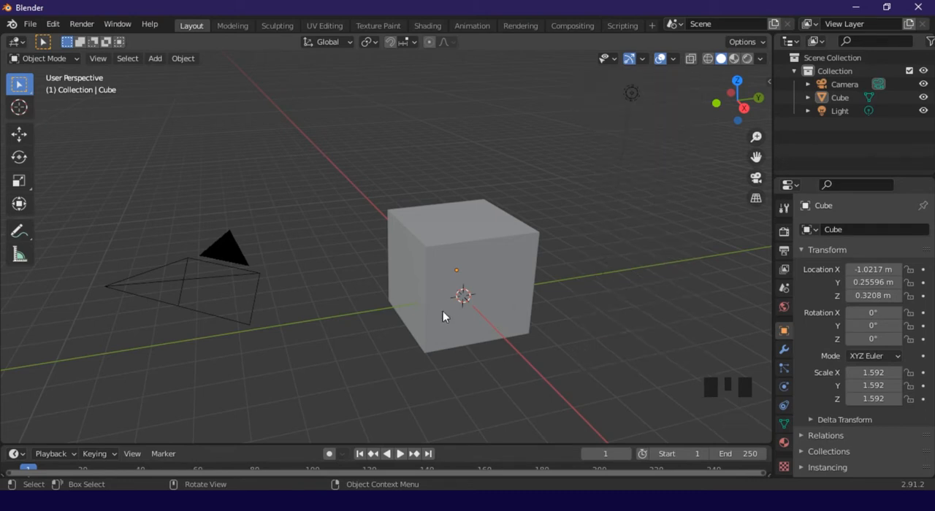
{"action": "left_click", "coordinate": [421, 293]}
{"action": "left_click_drag", "start_coordinate": [528, 267], "coordinate": [427, 290]}
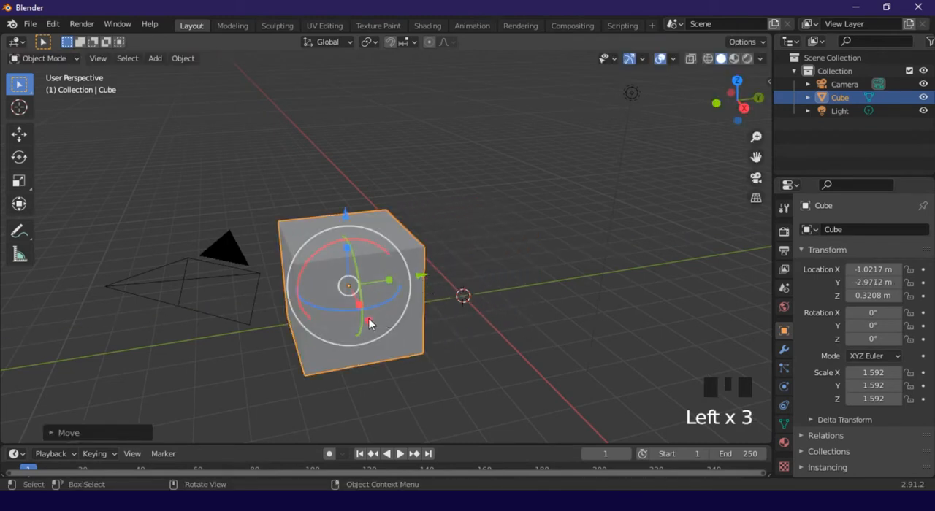
Use the gizmos to move the cube along its axes and rotate it about 94.7° around Y
{"action": "mouse_move", "coordinate": [369, 323]}
{"action": "left_mouse_down"}
{"action": "mouse_move", "coordinate": [386, 357]}
{"action": "mouse_move", "coordinate": [376, 338]}
{"action": "left_mouse_up"}
{"action": "left_click_drag", "start_coordinate": [432, 293], "coordinate": [544, 299]}
{"action": "left_click_drag", "start_coordinate": [501, 214], "coordinate": [574, 273]}
{"action": "left_click_drag", "start_coordinate": [564, 304], "coordinate": [471, 323]}
{"action": "left_click_drag", "start_coordinate": [460, 288], "coordinate": [523, 347]}
Undo the last two gizmo transforms of the cube and deselect it
{"action": "key", "text": "ctrl+z"}
{"action": "key", "text": "ctrl+z"}
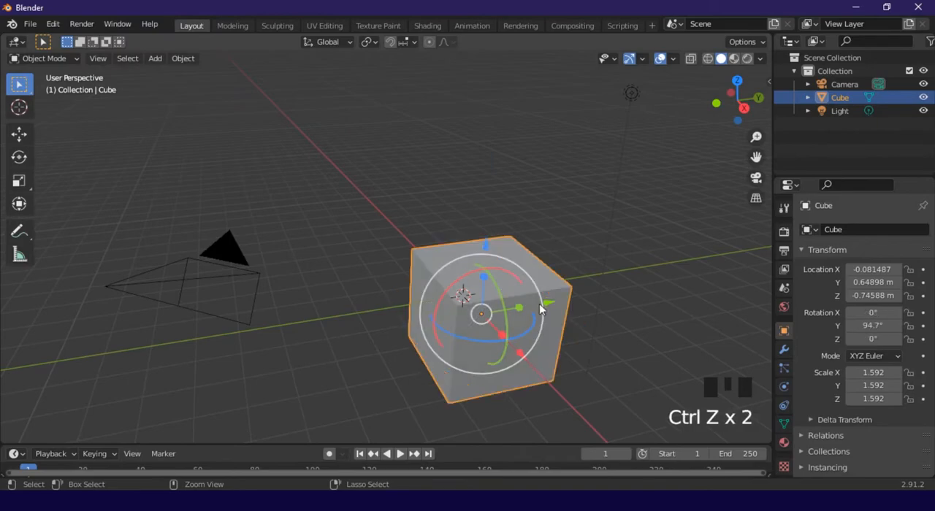
{"action": "left_click", "coordinate": [569, 175]}
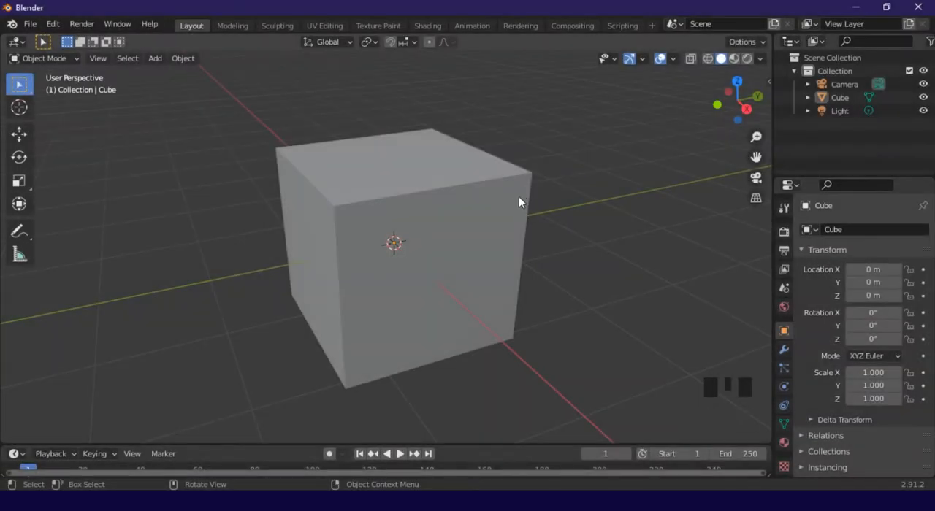
Select the cube and switch it to Edit Mode with vertex selection
{"action": "left_click", "coordinate": [517, 198]}
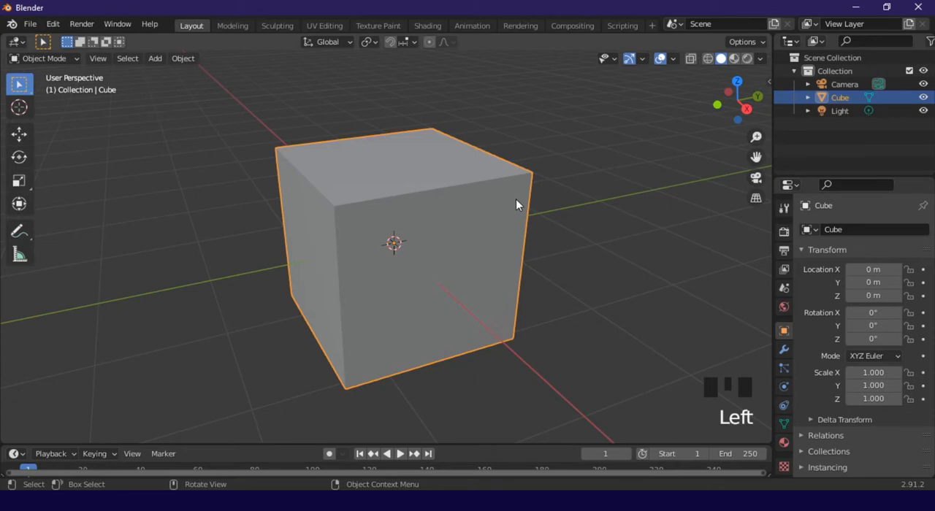
{"action": "key", "text": "Tab"}
{"action": "key", "text": "Tab"}
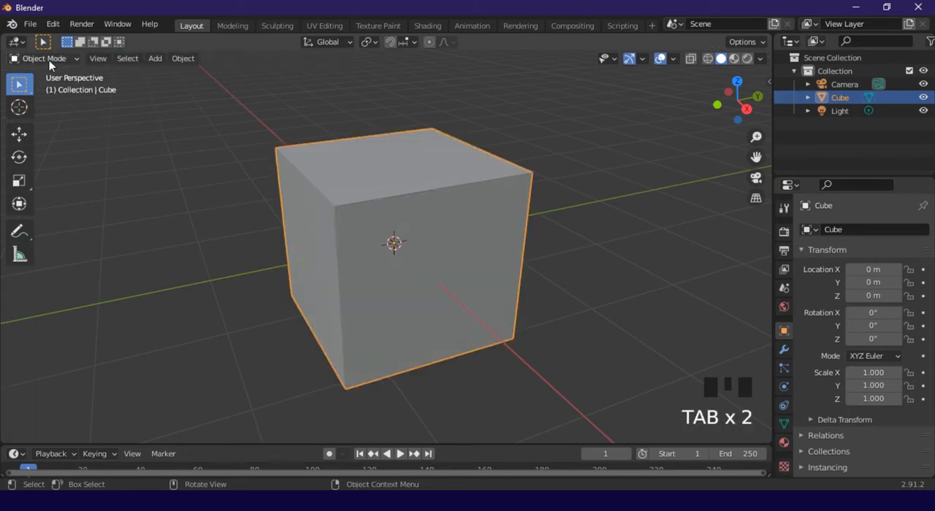
{"action": "key", "text": "Tab"}
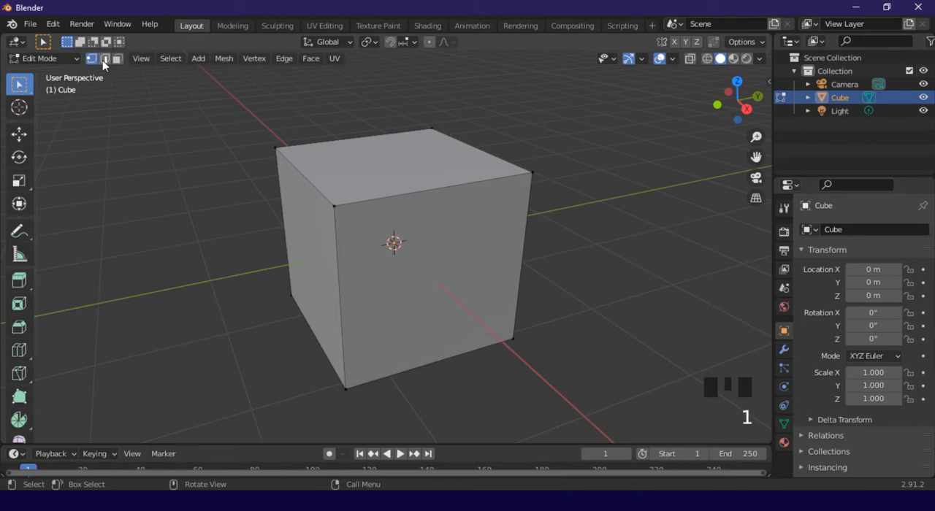
Select the cube's top face in face selection mode and enable the Move, Rotate and Scale object gizmos
{"action": "left_click", "coordinate": [327, 154]}
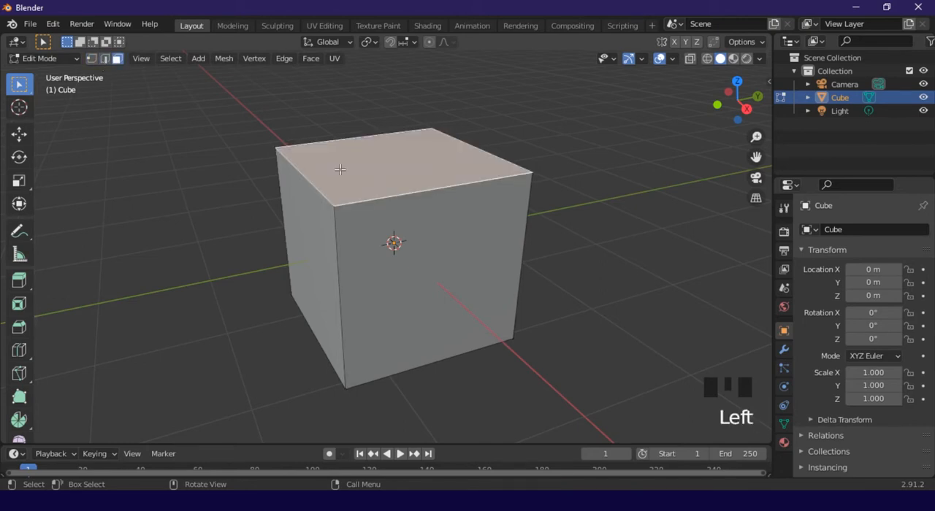
{"action": "middle_click_drag", "start_coordinate": [327, 154], "coordinate": [536, 128]}
{"action": "left_click", "coordinate": [643, 59]}
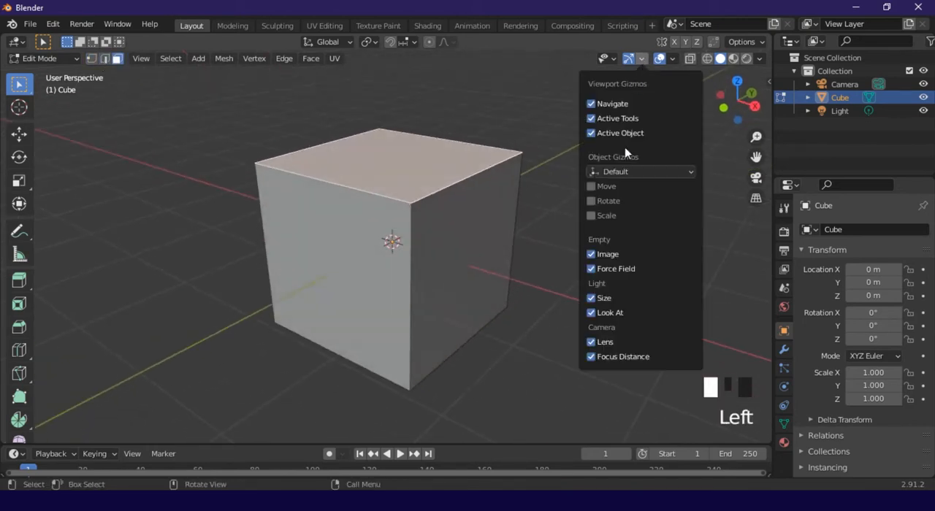
{"action": "left_click", "coordinate": [620, 197]}
{"action": "left_click", "coordinate": [612, 216]}
Try the gizmo's Z handle on the cube's top face and select that face again
{"action": "mouse_move", "coordinate": [393, 79]}
{"action": "left_mouse_down"}
{"action": "mouse_move", "coordinate": [393, 51]}
{"action": "mouse_move", "coordinate": [393, 76]}
{"action": "left_mouse_up"}
{"action": "left_click", "coordinate": [521, 138]}
{"action": "middle_click_drag", "start_coordinate": [579, 152], "coordinate": [537, 155]}
{"action": "left_click", "coordinate": [464, 163]}
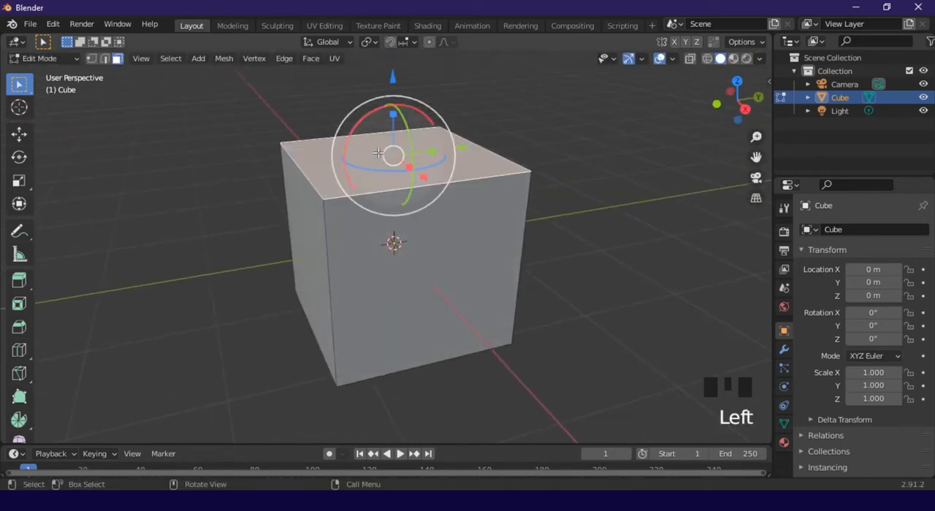
Add four evenly spaced vertical loop cuts across the cube, leaving them centred without sliding
{"action": "middle_click_drag", "start_coordinate": [465, 162], "coordinate": [464, 171]}
{"action": "key", "text": "ctrl+r"}
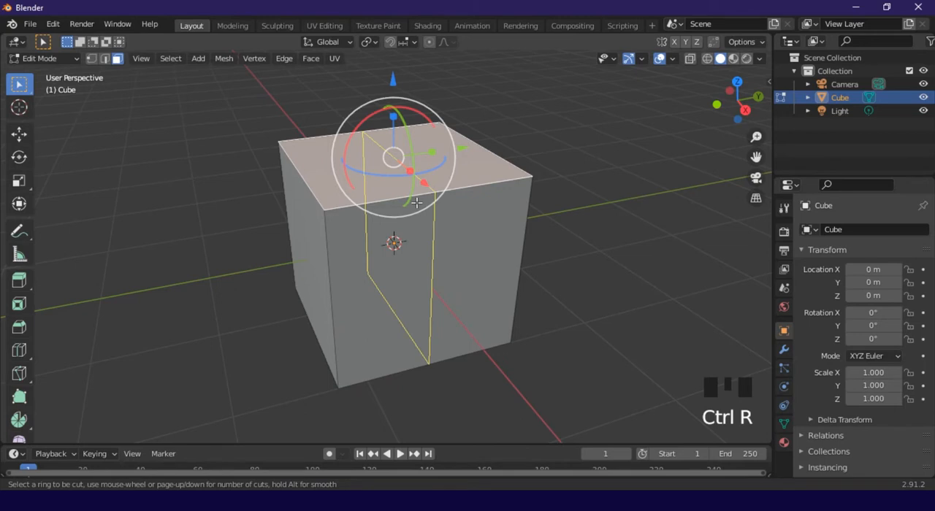
{"action": "left_click", "coordinate": [416, 203]}
{"action": "scroll", "coordinate": [417, 203], "scroll_direction": "up", "scroll_amount": 3}
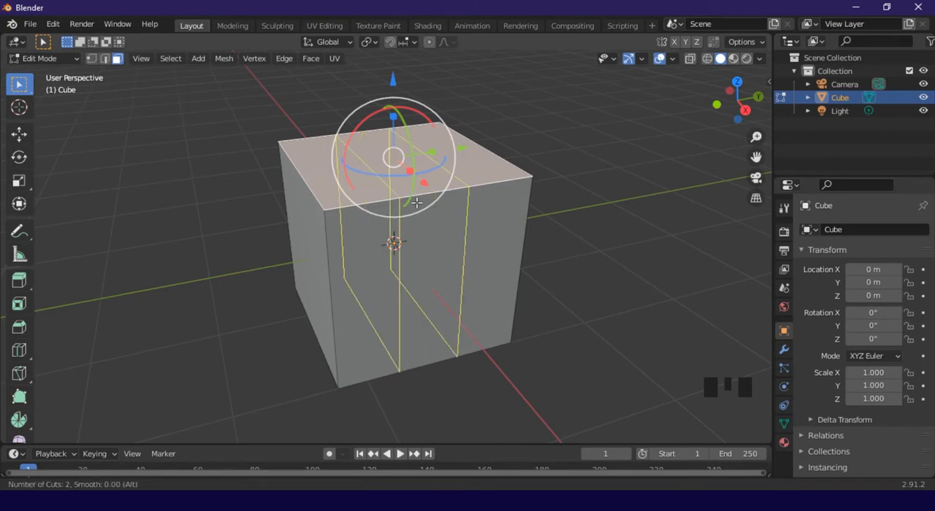
{"action": "scroll", "coordinate": [416, 202], "scroll_direction": "down", "scroll_amount": 3}
{"action": "scroll", "coordinate": [416, 202], "scroll_direction": "up", "scroll_amount": 2}
{"action": "scroll", "coordinate": [416, 202], "scroll_direction": "down", "scroll_amount": 1}
{"action": "scroll", "coordinate": [417, 203], "scroll_direction": "up", "scroll_amount": 1}
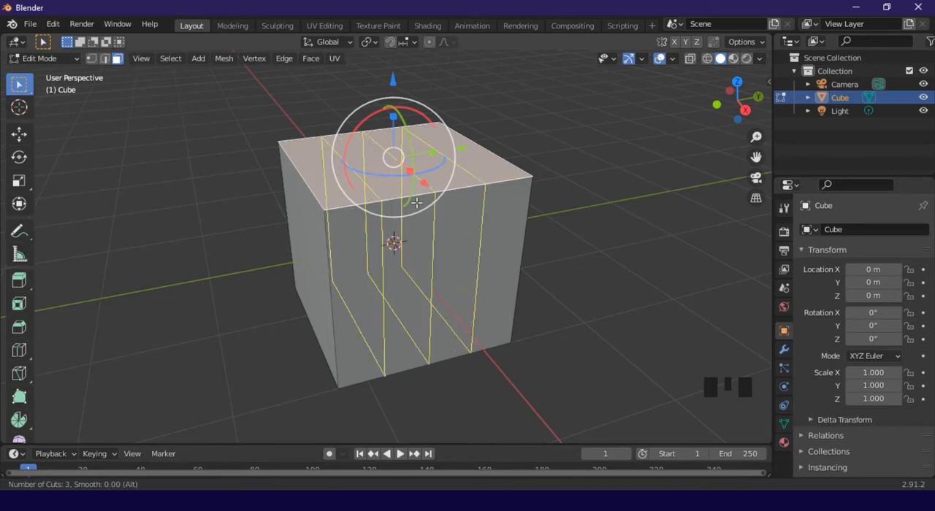
{"action": "scroll", "coordinate": [416, 203], "scroll_direction": "up", "scroll_amount": 1}
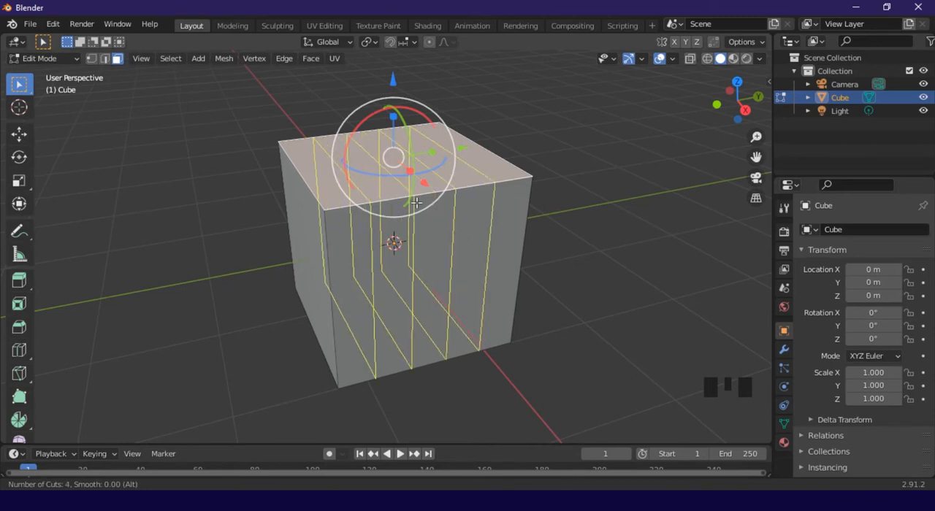
{"action": "left_click", "coordinate": [416, 202]}
{"action": "right_click", "coordinate": [416, 203]}
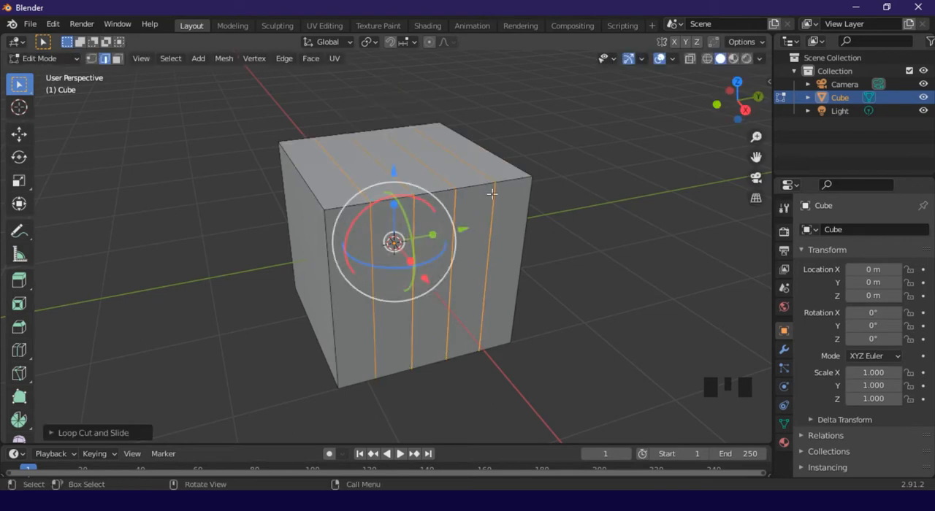
Deselect the new edge loops and turn on X-Ray display for the cube
{"action": "middle_click_drag", "start_coordinate": [493, 194], "coordinate": [667, 221]}
{"action": "left_click", "coordinate": [544, 204]}
{"action": "left_click", "coordinate": [667, 221]}
{"action": "mouse_move", "coordinate": [429, 247]}
{"action": "middle_mouse_down"}
{"action": "mouse_move", "coordinate": [463, 261]}
{"action": "mouse_move", "coordinate": [415, 258]}
{"action": "middle_mouse_up"}
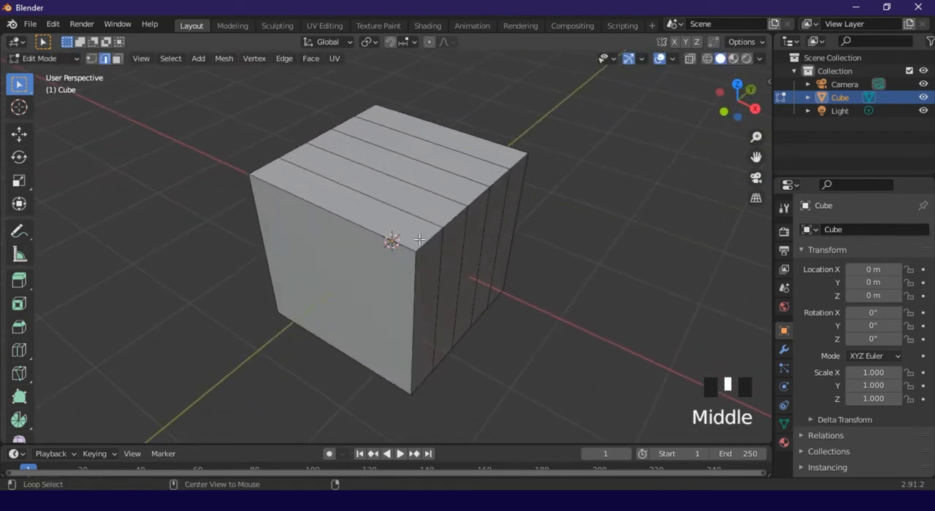
{"action": "key", "text": "alt+z"}
{"action": "middle_click_drag", "start_coordinate": [502, 247], "coordinate": [472, 227]}
{"action": "scroll", "coordinate": [376, 205], "scroll_direction": "up", "scroll_amount": 2}
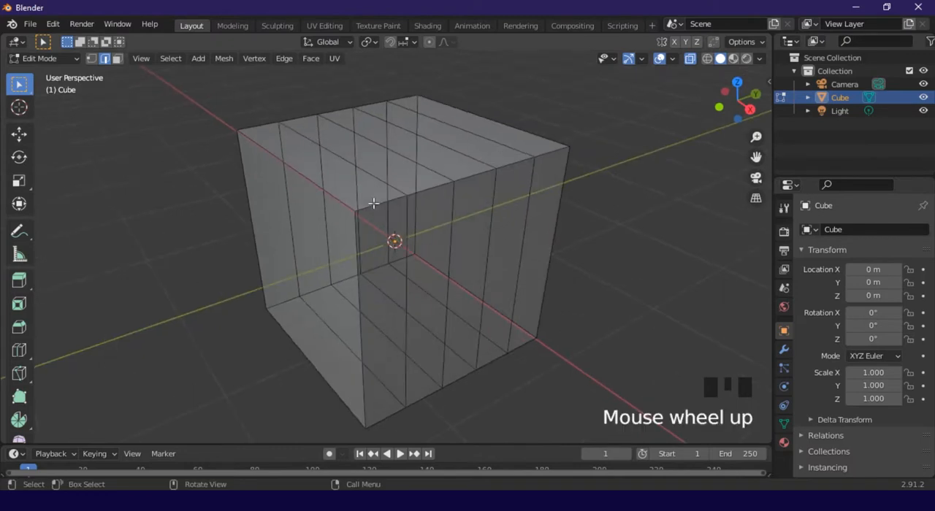
Try lowering all of the cube's bottom vertices along the Z axis in vertex mode and undo the move
{"action": "middle_click_drag", "start_coordinate": [375, 205], "coordinate": [472, 203]}
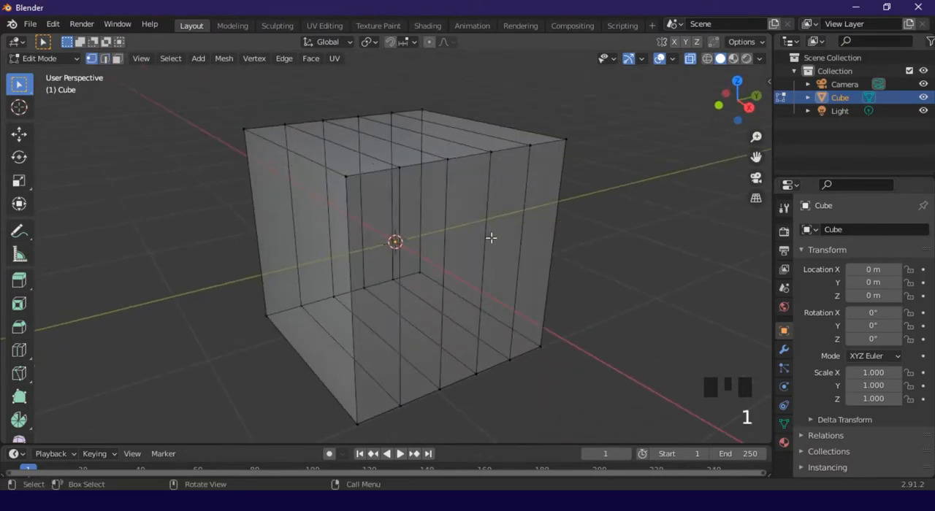
{"action": "scroll", "coordinate": [490, 238], "scroll_direction": "down", "scroll_amount": 2}
{"action": "left_click_drag", "start_coordinate": [576, 386], "coordinate": [219, 245]}
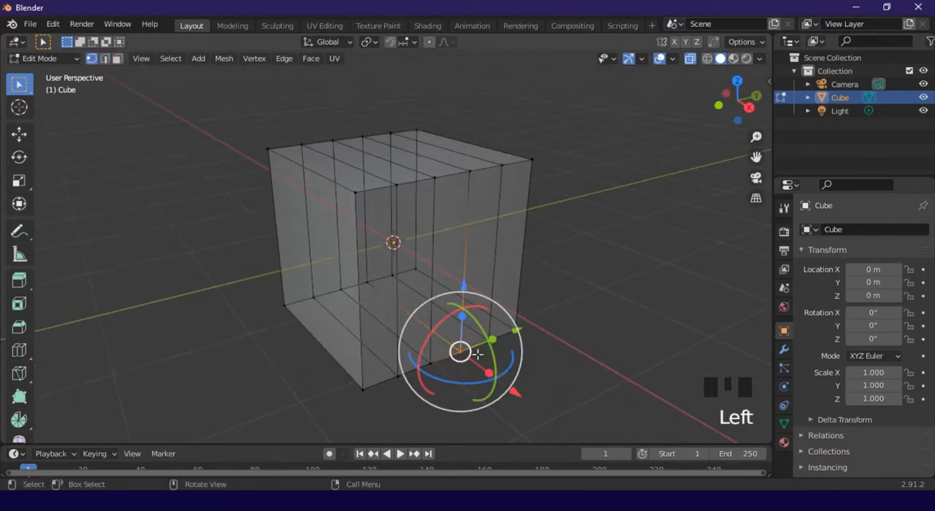
{"action": "left_click_drag", "start_coordinate": [586, 423], "coordinate": [200, 233]}
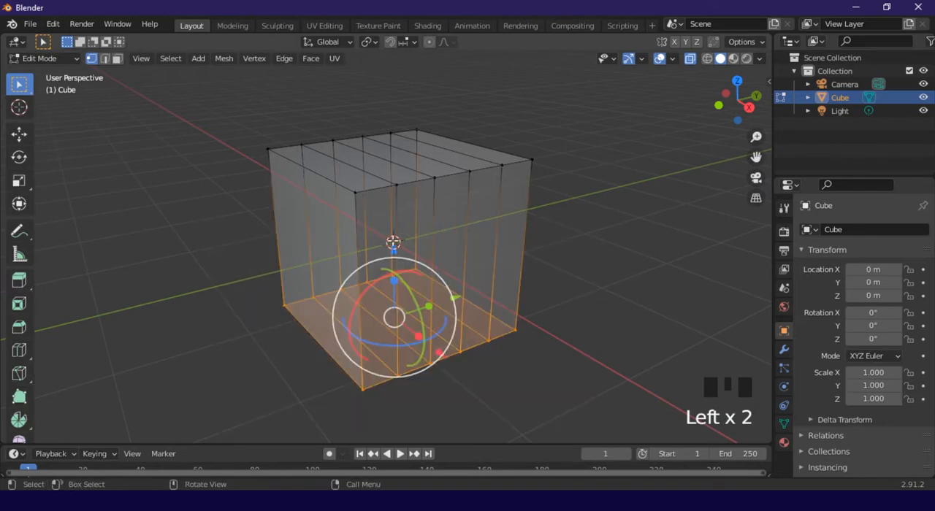
{"action": "left_click", "coordinate": [411, 278]}
{"action": "left_click", "coordinate": [628, 271]}
{"action": "key", "text": "ctrl+z"}
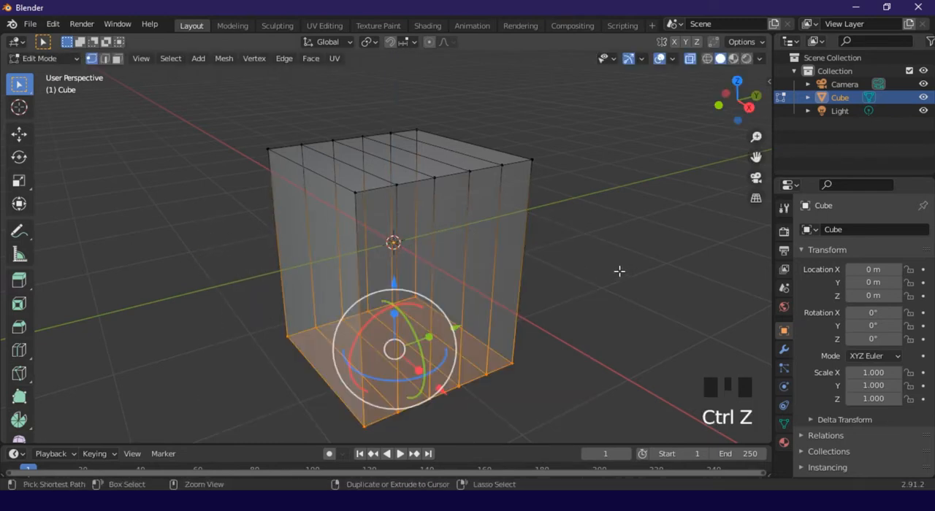
{"action": "key", "text": "ctrl+z"}
Turn off X-Ray and box-select the vertices along the cube's bottom
{"action": "key", "text": "alt+z"}
{"action": "left_click", "coordinate": [616, 376]}
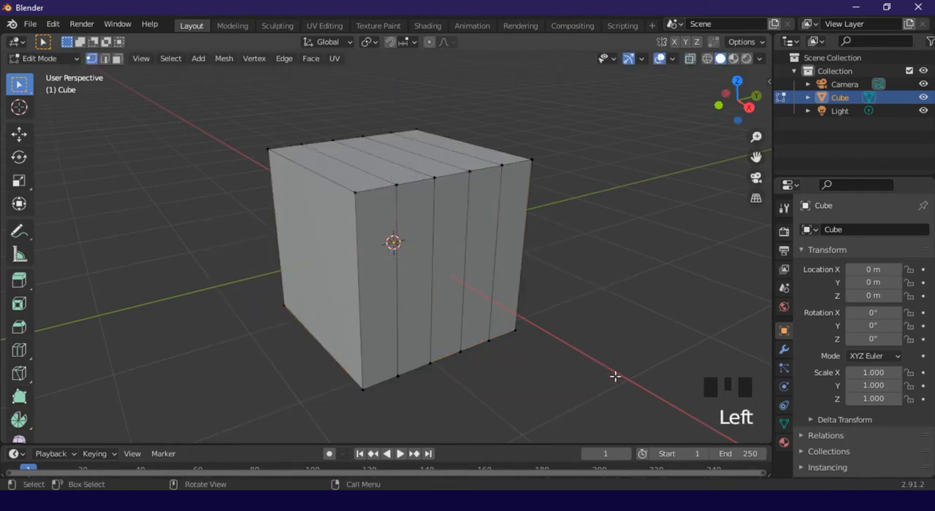
{"action": "left_click_drag", "start_coordinate": [642, 416], "coordinate": [216, 277]}
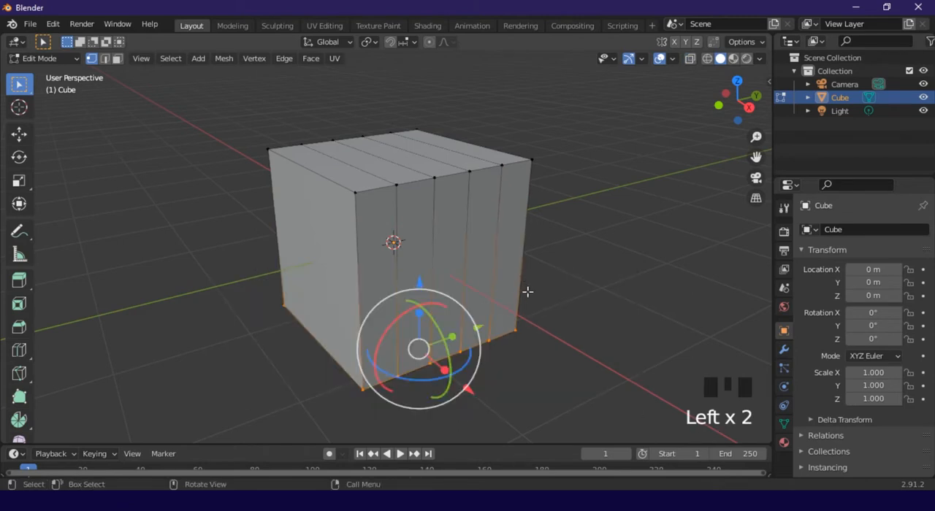
Turn X-Ray back on, box-select all of the cube's bottom vertices and clear the selection
{"action": "key", "text": "alt+z"}
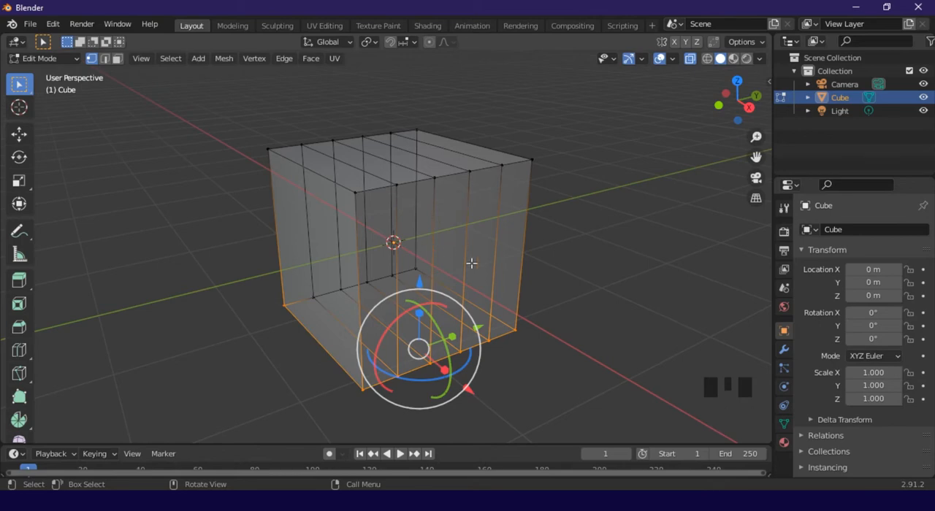
{"action": "middle_click_drag", "start_coordinate": [472, 263], "coordinate": [428, 327]}
{"action": "left_click_drag", "start_coordinate": [532, 392], "coordinate": [388, 290]}
{"action": "left_click_drag", "start_coordinate": [586, 410], "coordinate": [215, 266], "text": "shift"}
{"action": "middle_click_drag", "start_coordinate": [663, 260], "coordinate": [571, 272]}
{"action": "left_click", "coordinate": [571, 289]}
Bevel the edges around the cube's undivided side face with 3 segments and a width of about 0.12 m
{"action": "middle_click_drag", "start_coordinate": [422, 235], "coordinate": [556, 244]}
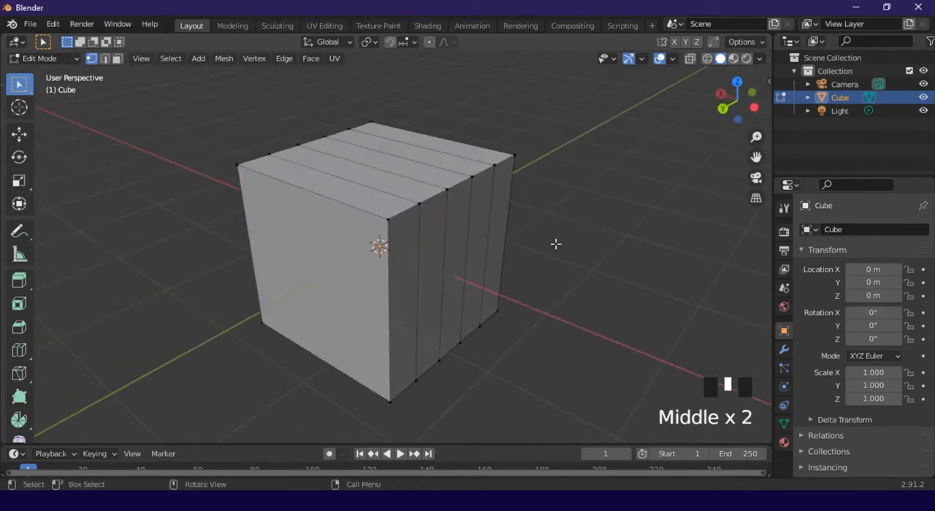
{"action": "left_click", "coordinate": [305, 226]}
{"action": "middle_click_drag", "start_coordinate": [306, 226], "coordinate": [539, 148]}
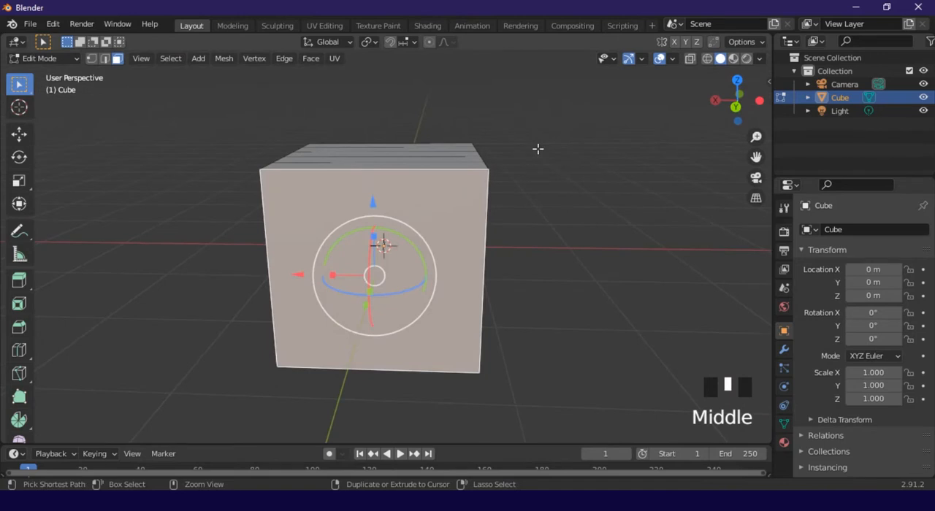
{"action": "key", "text": "ctrl+b"}
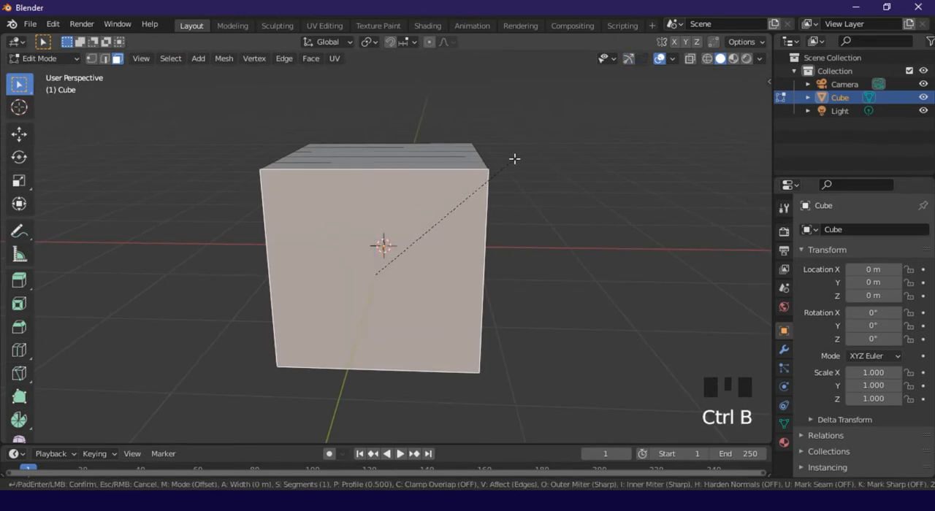
{"action": "scroll", "coordinate": [543, 132], "scroll_direction": "up", "scroll_amount": 2}
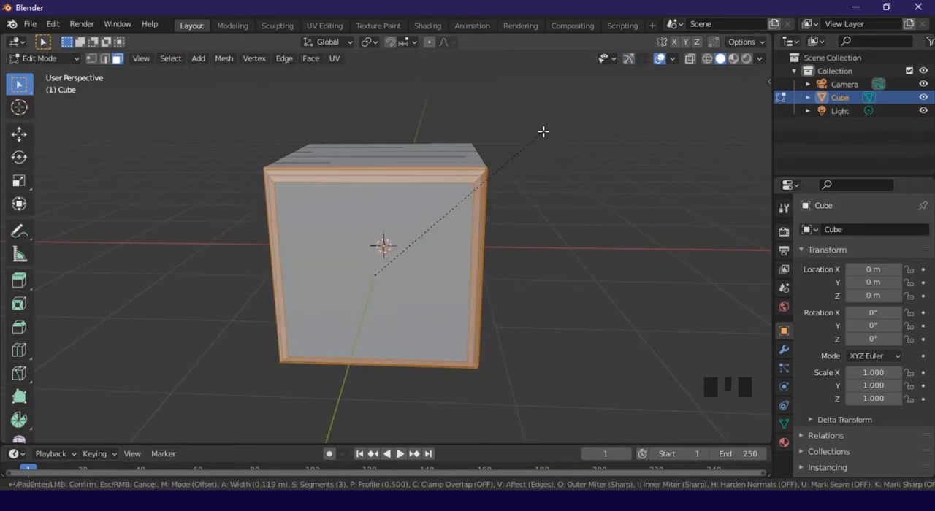
{"action": "left_click", "coordinate": [549, 128]}
Clear the selection and examine the bevelled cube in Object Mode
{"action": "middle_click_drag", "start_coordinate": [577, 180], "coordinate": [547, 211]}
{"action": "scroll", "coordinate": [547, 211], "scroll_direction": "up", "scroll_amount": 2}
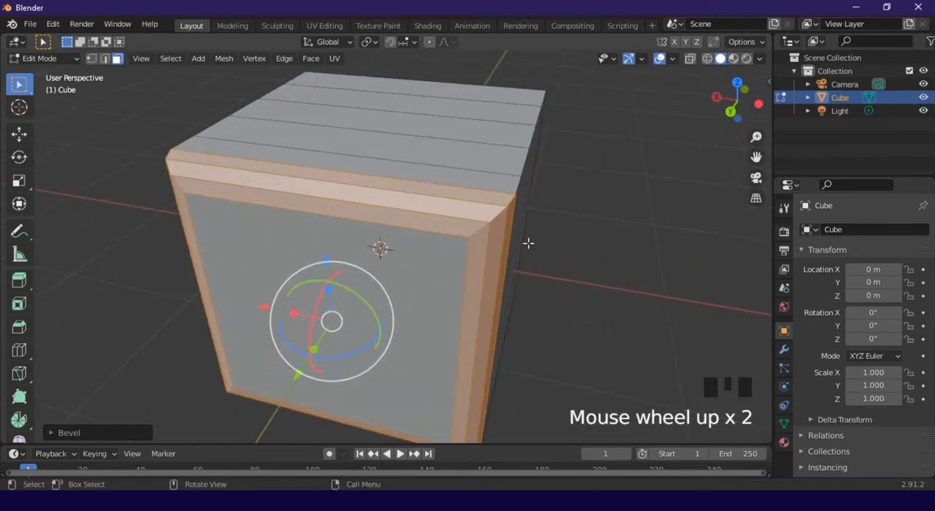
{"action": "middle_click_drag", "start_coordinate": [528, 244], "coordinate": [508, 233]}
{"action": "left_click", "coordinate": [598, 229]}
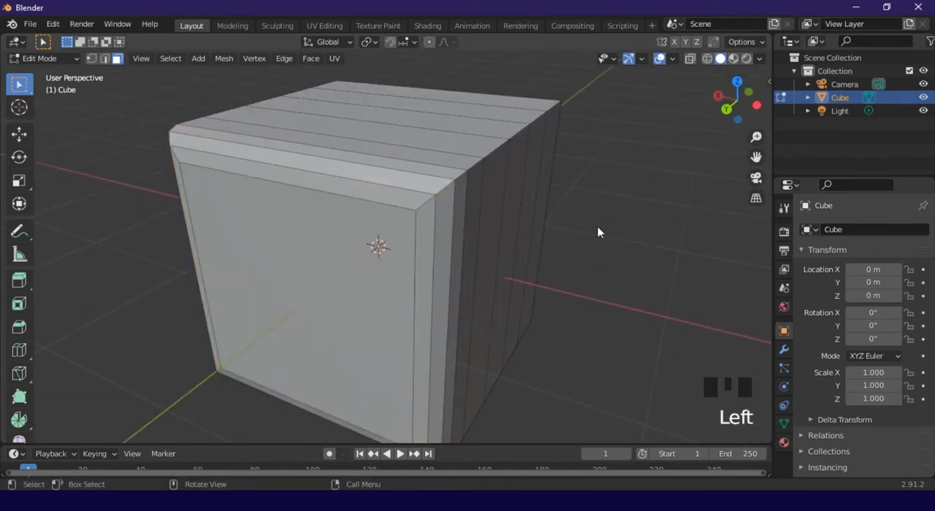
{"action": "key", "text": "Tab"}
{"action": "middle_click_drag", "start_coordinate": [440, 236], "coordinate": [511, 228]}
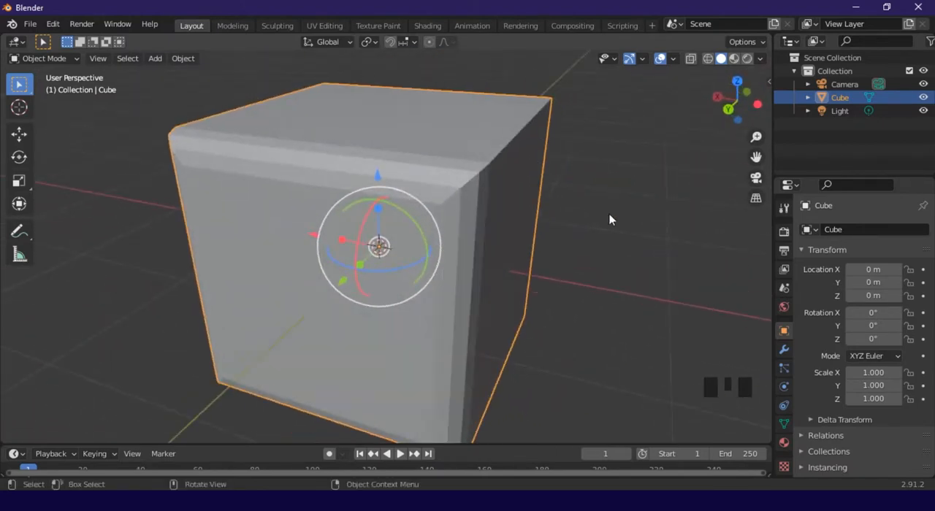
Return to Edit Mode and extrude the large face opposite the bevel outward
{"action": "key", "text": "Tab"}
{"action": "middle_click_drag", "start_coordinate": [549, 198], "coordinate": [539, 240]}
{"action": "left_click", "coordinate": [508, 213]}
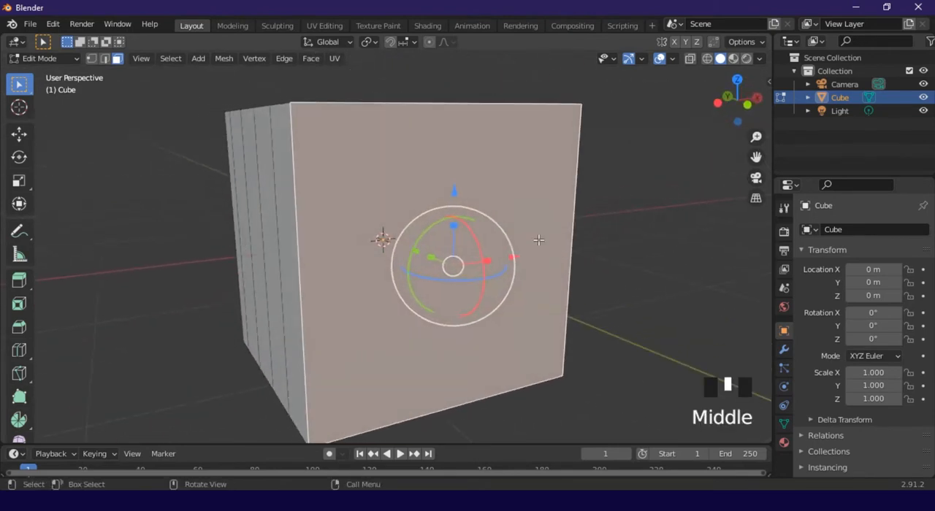
{"action": "key", "text": "e"}
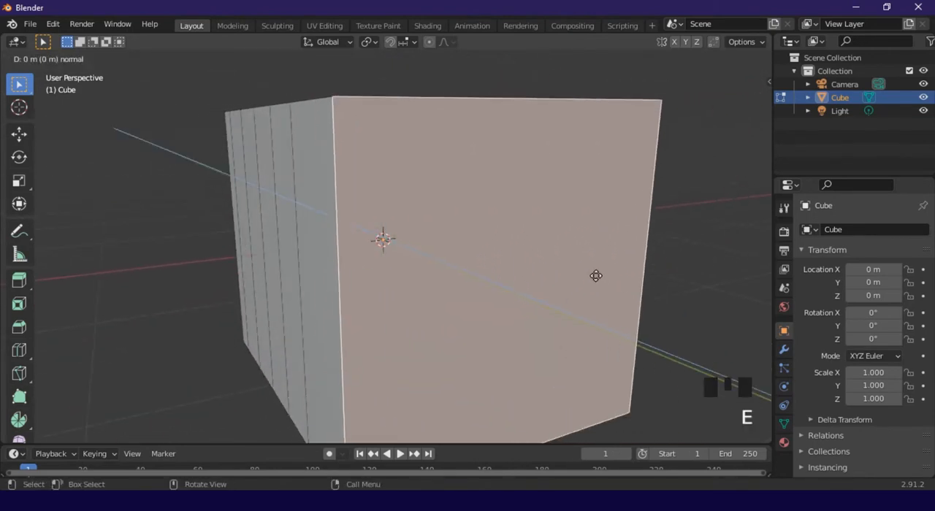
{"action": "left_click", "coordinate": [599, 278]}
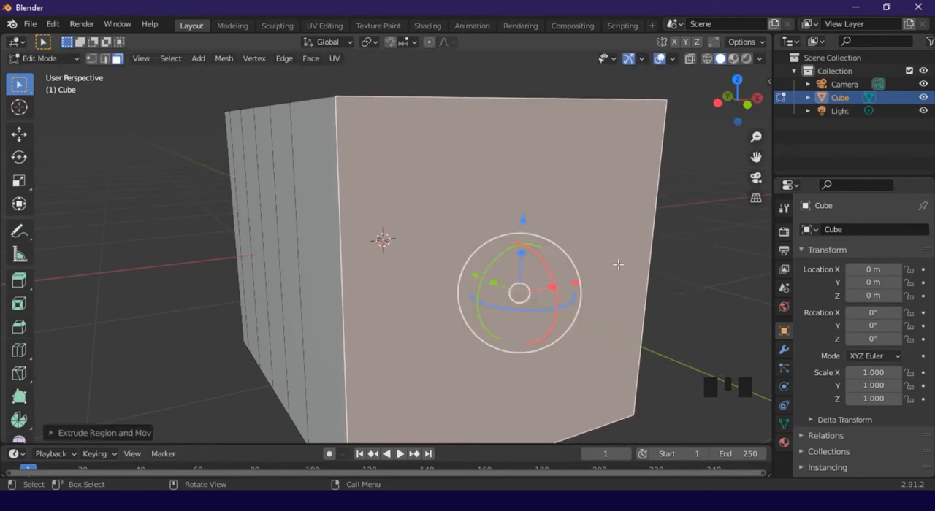
Extrude the same end face outward two more times to lengthen the block
{"action": "middle_click_drag", "start_coordinate": [618, 265], "coordinate": [660, 275]}
{"action": "scroll", "coordinate": [610, 262], "scroll_direction": "down", "scroll_amount": 3}
{"action": "key", "text": "e"}
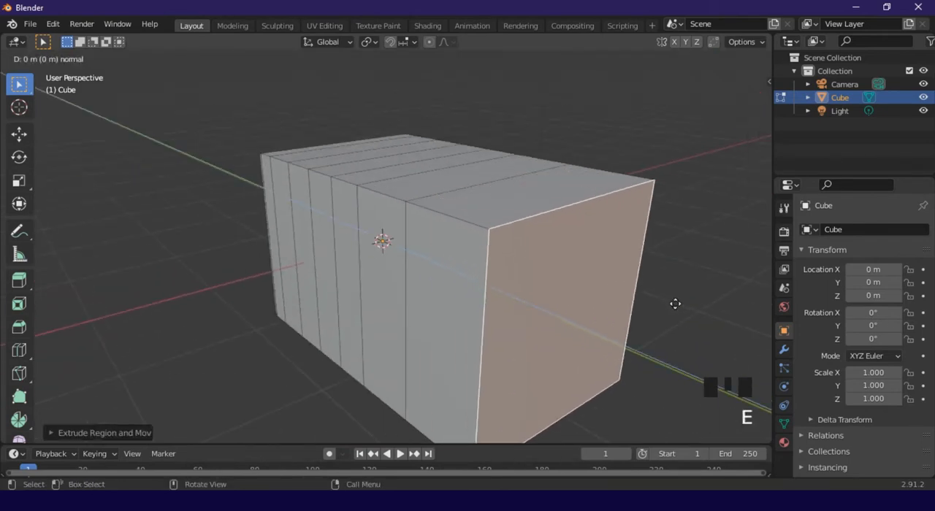
{"action": "left_click", "coordinate": [676, 303]}
{"action": "middle_click_drag", "start_coordinate": [597, 275], "coordinate": [642, 263]}
{"action": "key", "text": "e"}
{"action": "left_click", "coordinate": [708, 283]}
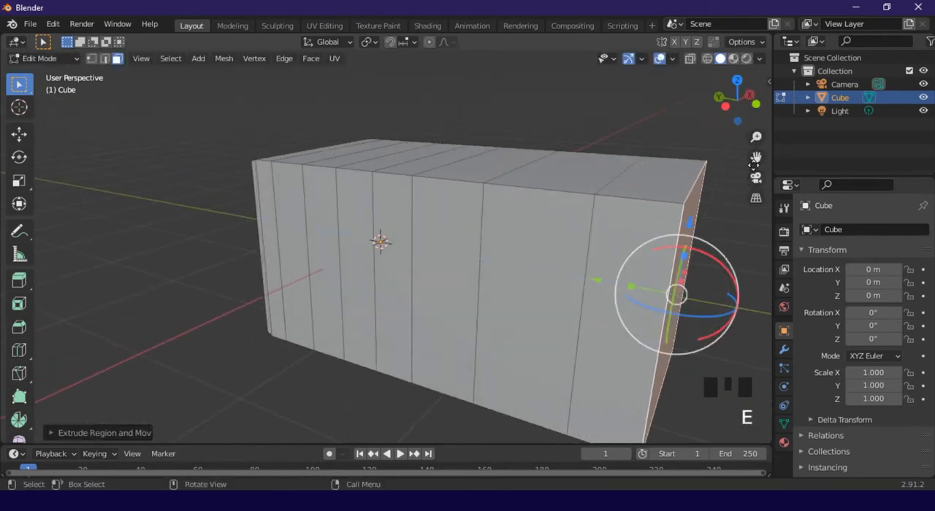
Create a smaller inner face on the block's extruded end with a scaled-down extrusion and extrude it into the block
{"action": "left_click_drag", "start_coordinate": [754, 165], "coordinate": [625, 115]}
{"action": "middle_click_drag", "start_coordinate": [660, 211], "coordinate": [649, 220]}
{"action": "left_click", "coordinate": [648, 219]}
{"action": "scroll", "coordinate": [468, 242], "scroll_direction": "up", "scroll_amount": 1}
{"action": "left_click", "coordinate": [459, 238]}
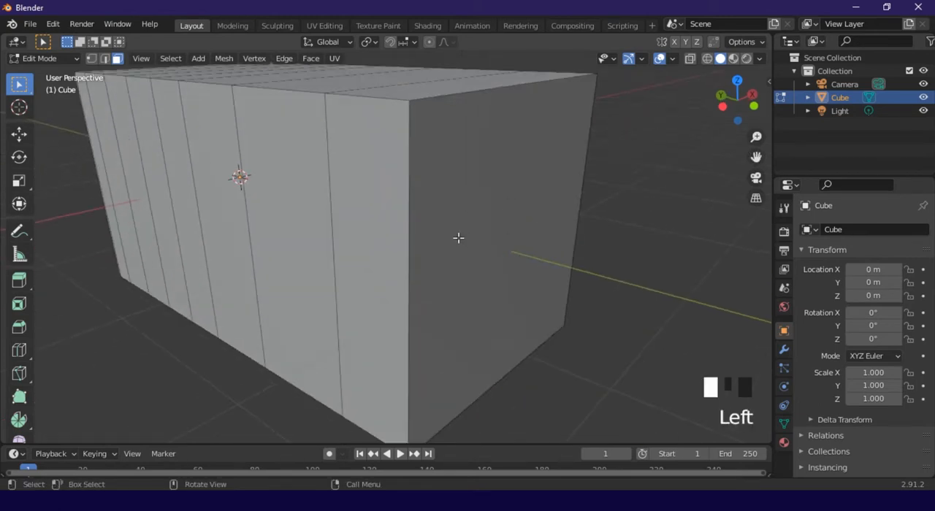
{"action": "middle_click_drag", "start_coordinate": [459, 238], "coordinate": [504, 250]}
{"action": "key", "text": "e"}
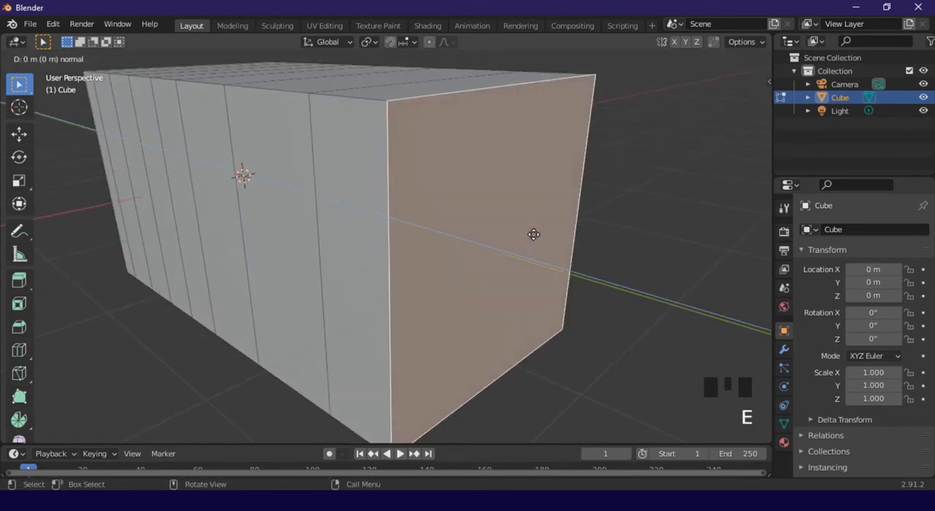
{"action": "left_click", "coordinate": [524, 238]}
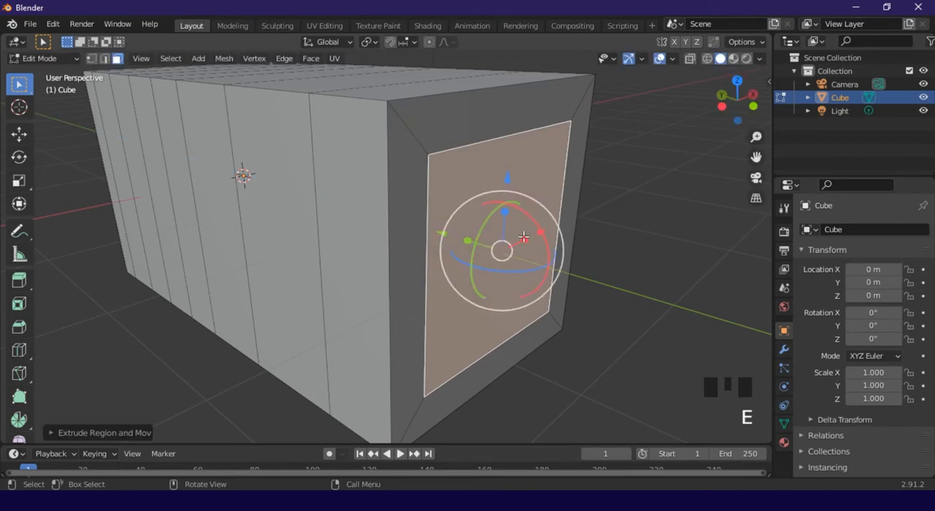
{"action": "key", "text": "e"}
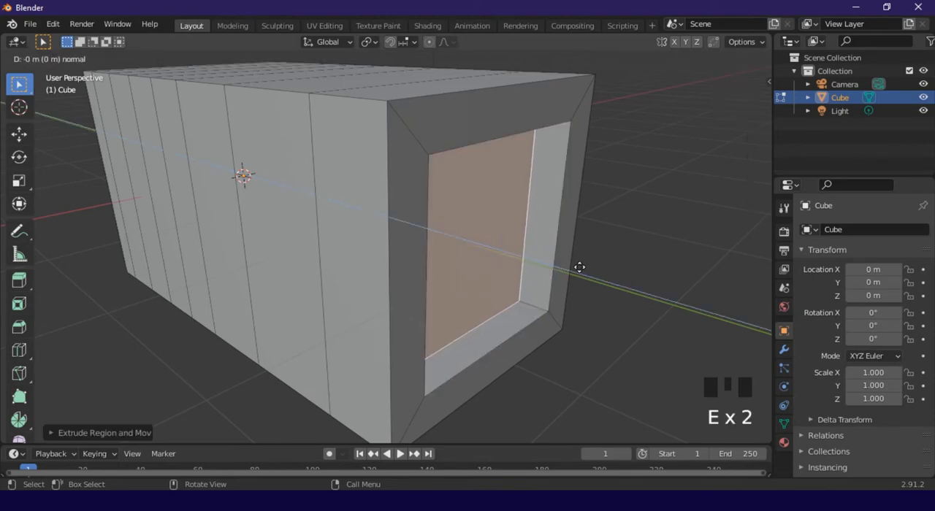
{"action": "left_click", "coordinate": [532, 241]}
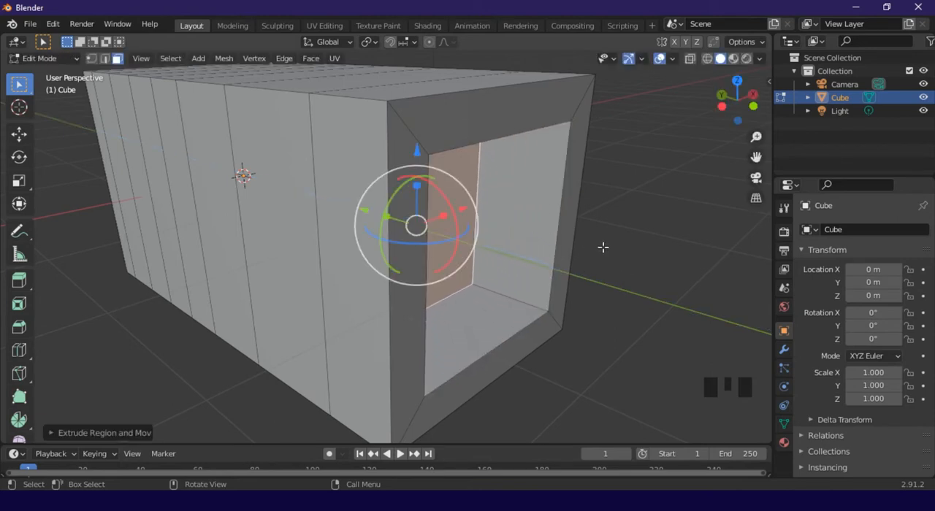
Shrink a new extrusion of the recess's back face and extrude it deeper into the block
{"action": "middle_click_drag", "start_coordinate": [603, 246], "coordinate": [557, 245]}
{"action": "key", "text": "e"}
{"action": "key", "text": "s"}
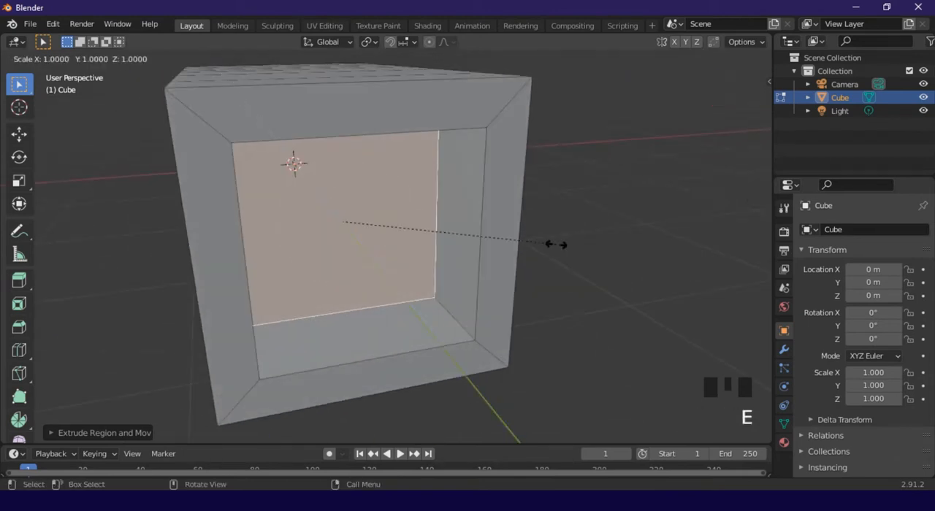
{"action": "left_click", "coordinate": [494, 241]}
{"action": "key", "text": "e"}
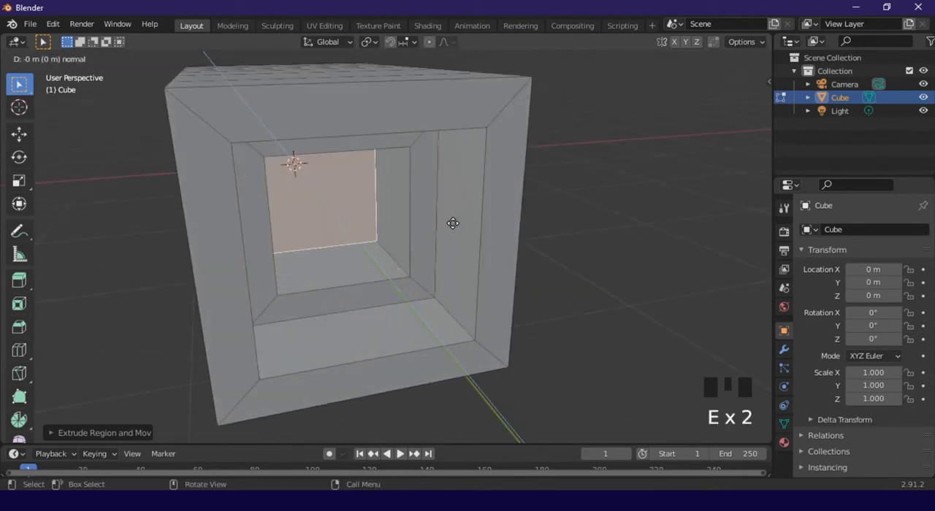
{"action": "left_click", "coordinate": [575, 213]}
Clear the face selection and examine the stepped recess in the block's end
{"action": "middle_click_drag", "start_coordinate": [578, 238], "coordinate": [685, 195]}
{"action": "left_click_drag", "start_coordinate": [754, 158], "coordinate": [840, 144]}
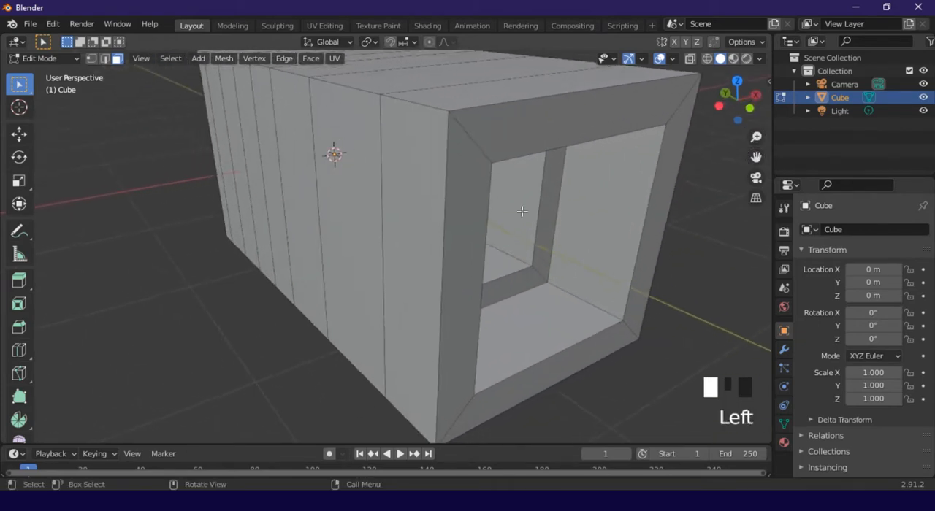
{"action": "scroll", "coordinate": [479, 188], "scroll_direction": "down", "scroll_amount": 3}
{"action": "left_click", "coordinate": [566, 167]}
{"action": "middle_click_drag", "start_coordinate": [566, 164], "coordinate": [550, 195]}
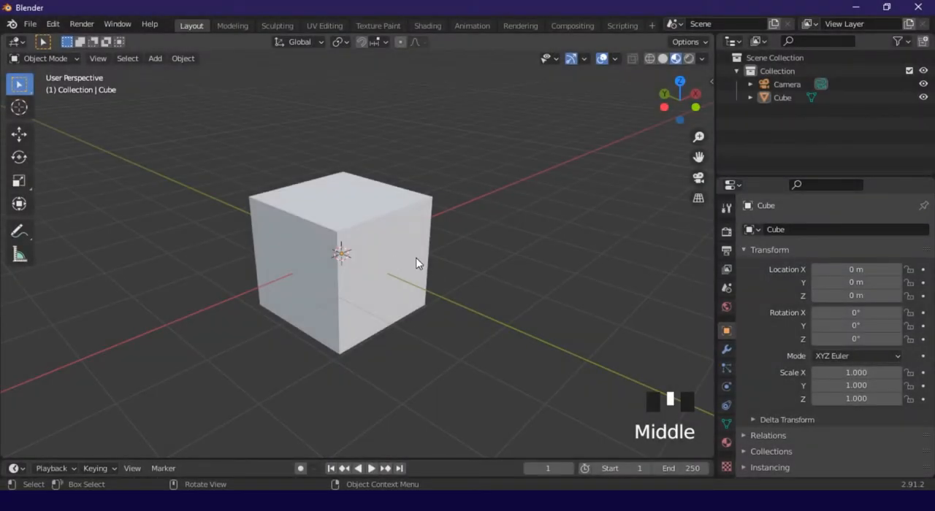
Select the default cube in the new scene
{"action": "scroll", "coordinate": [438, 264], "scroll_direction": "down", "scroll_amount": 1}
{"action": "middle_click_drag", "start_coordinate": [438, 264], "coordinate": [397, 290]}
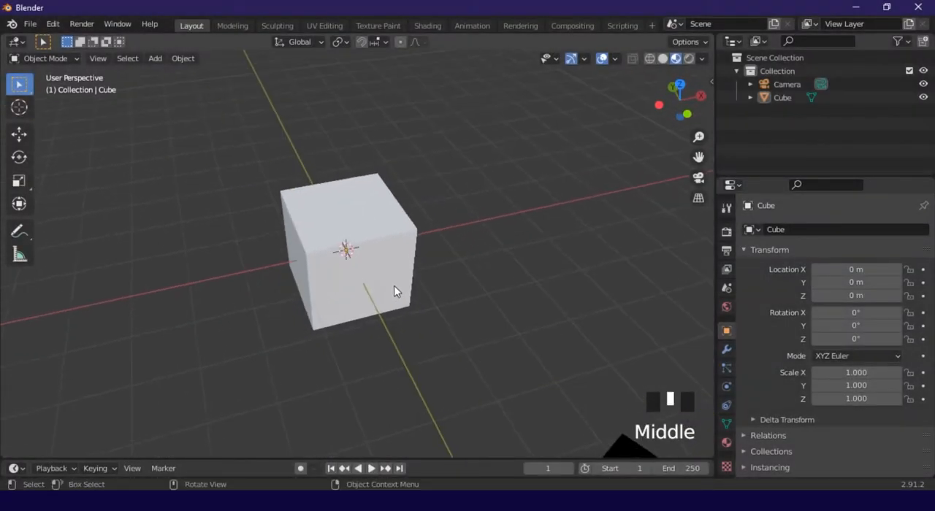
{"action": "scroll", "coordinate": [344, 271], "scroll_direction": "up", "scroll_amount": 1}
{"action": "middle_click_drag", "start_coordinate": [344, 271], "coordinate": [354, 266]}
{"action": "left_click", "coordinate": [328, 265]}
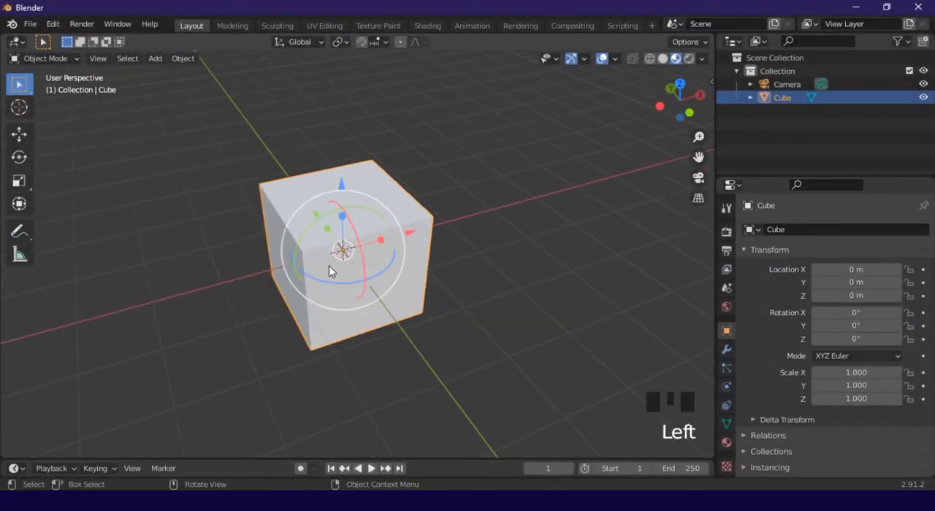
{"action": "left_click", "coordinate": [482, 311]}
{"action": "left_click", "coordinate": [444, 287]}
{"action": "middle_click_drag", "start_coordinate": [447, 288], "coordinate": [481, 269]}
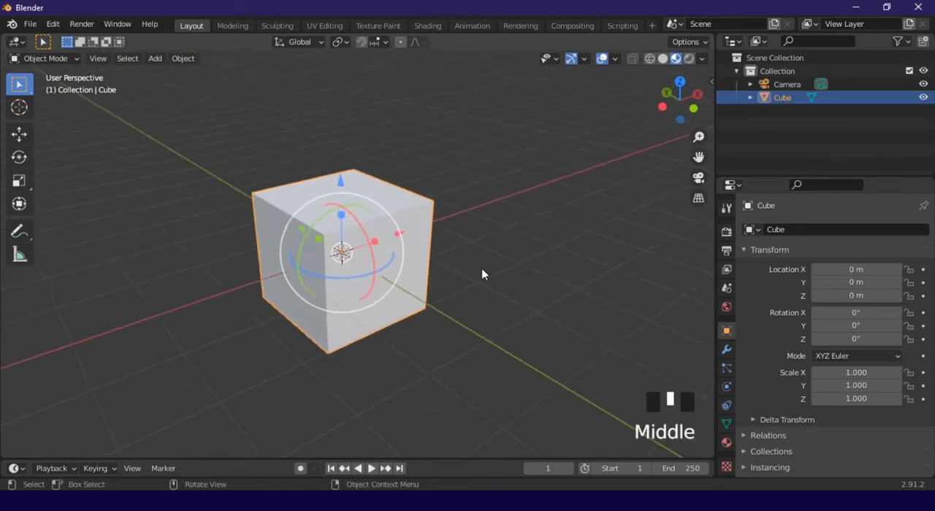
Enlarge the timeline area to about a third of the window height and deselect the cube
{"action": "left_click_drag", "start_coordinate": [253, 459], "coordinate": [265, 385]}
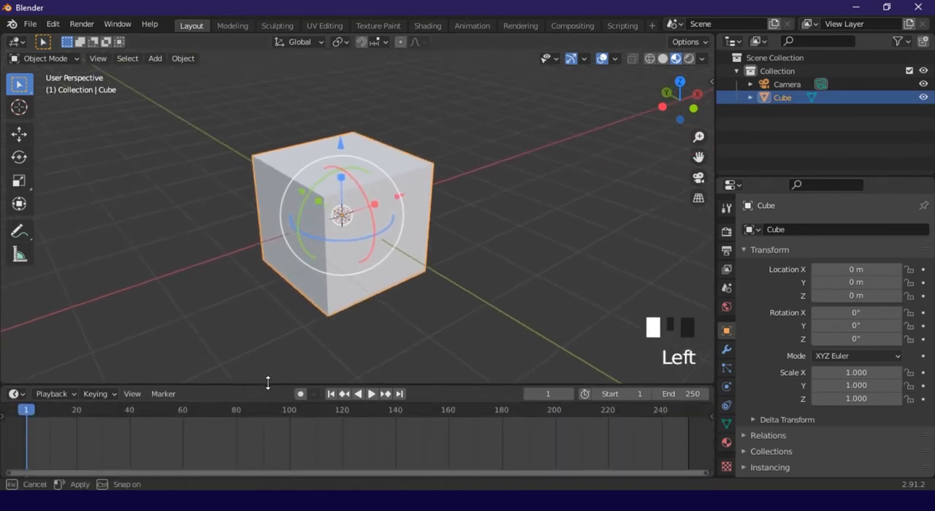
{"action": "left_click_drag", "start_coordinate": [183, 385], "coordinate": [202, 325]}
{"action": "left_click", "coordinate": [209, 321]}
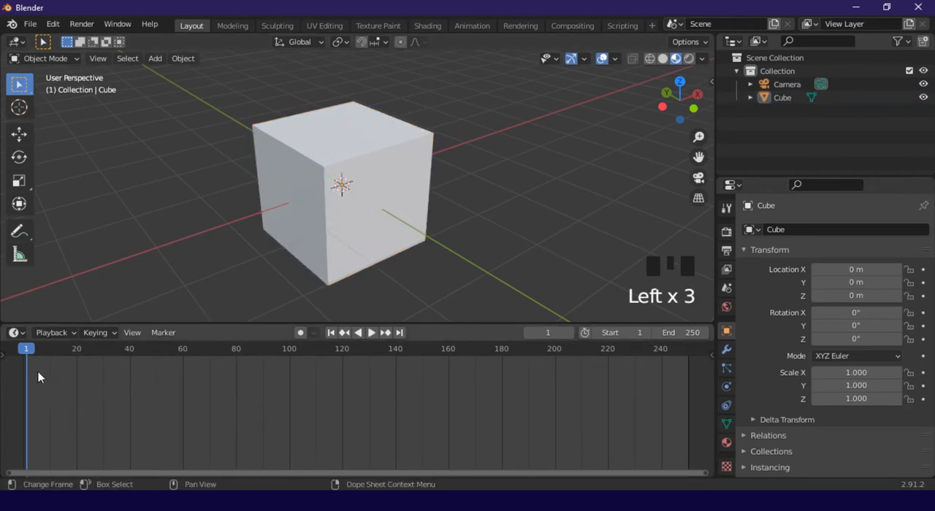
Scrub the playhead across the full frame range and bring it back to frame 0
{"action": "left_click_drag", "start_coordinate": [23, 360], "coordinate": [76, 361]}
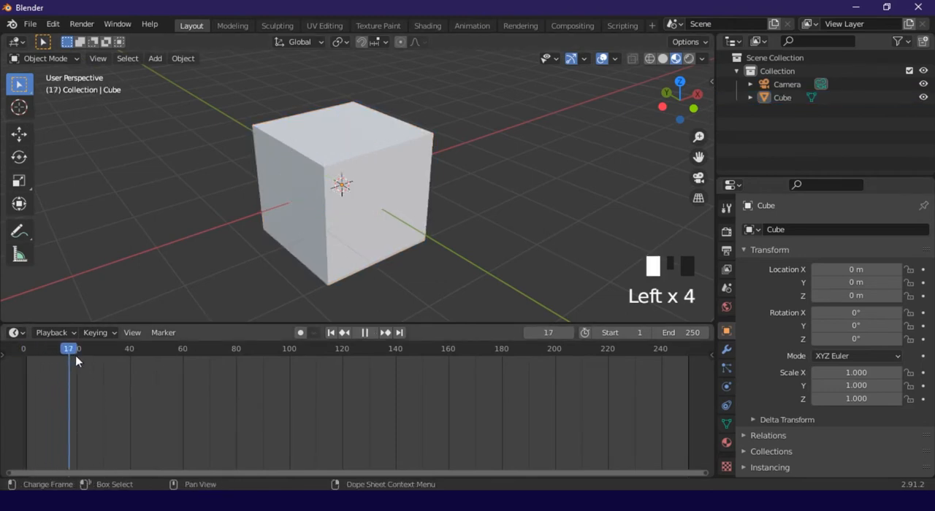
{"action": "left_click_drag", "start_coordinate": [315, 356], "coordinate": [549, 356]}
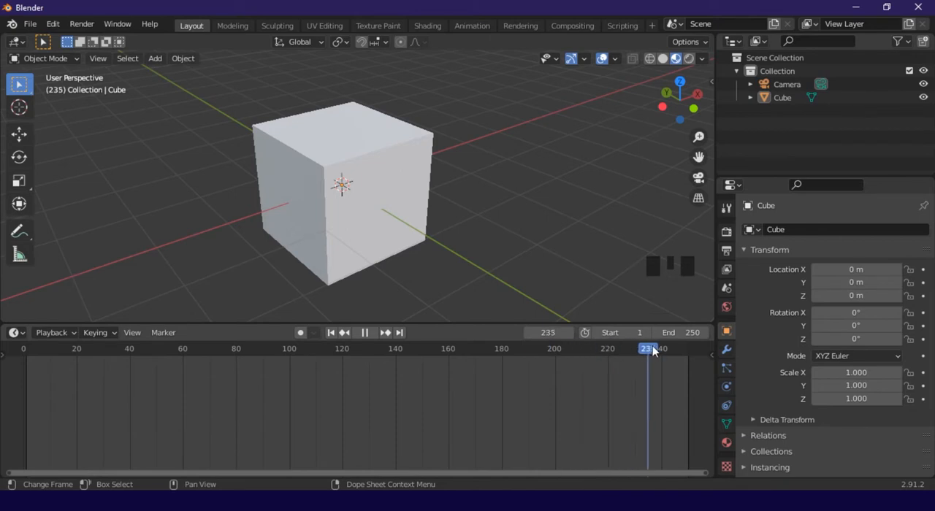
{"action": "left_click_drag", "start_coordinate": [691, 349], "coordinate": [111, 349]}
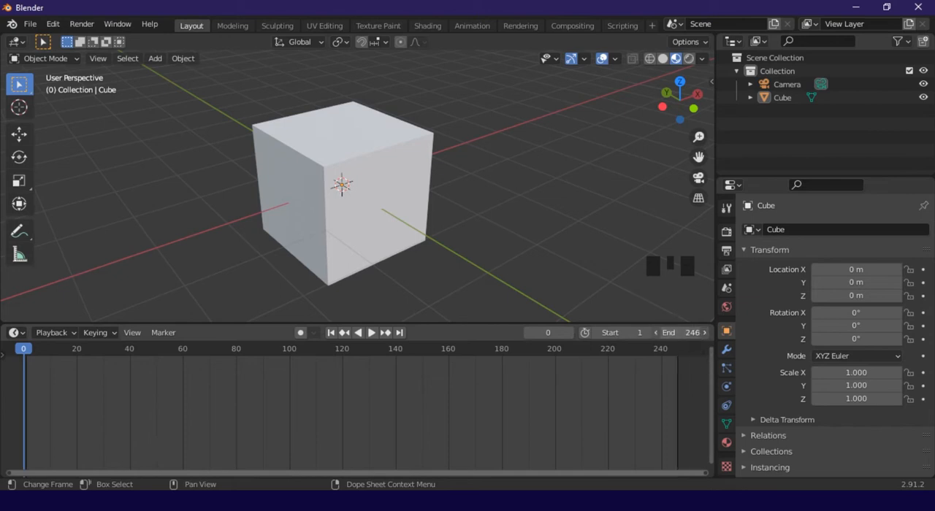
Set the animation's end frame to 37
{"action": "left_click_drag", "start_coordinate": [683, 333], "coordinate": [632, 333]}
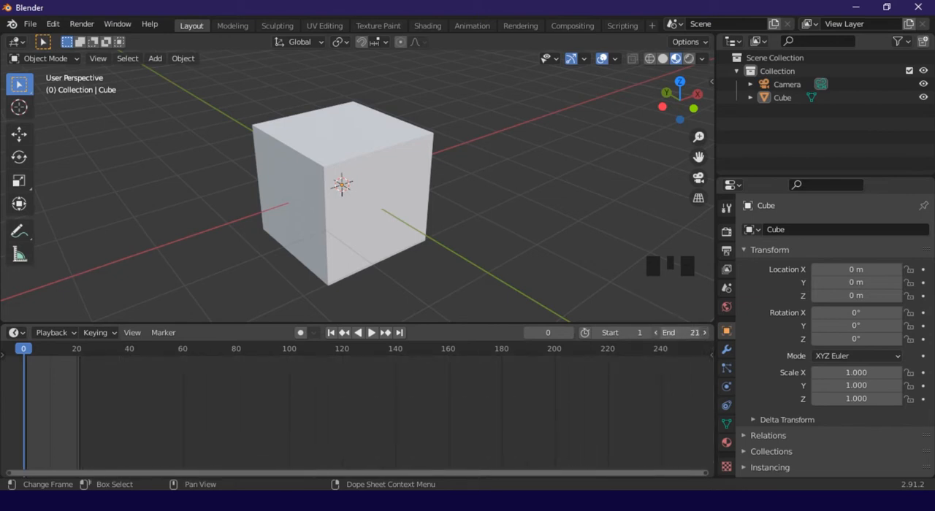
{"action": "mouse_move", "coordinate": [681, 333]}
{"action": "left_mouse_down"}
{"action": "mouse_move", "coordinate": [703, 332]}
{"action": "mouse_move", "coordinate": [680, 332]}
{"action": "mouse_move", "coordinate": [688, 333]}
{"action": "left_mouse_up"}
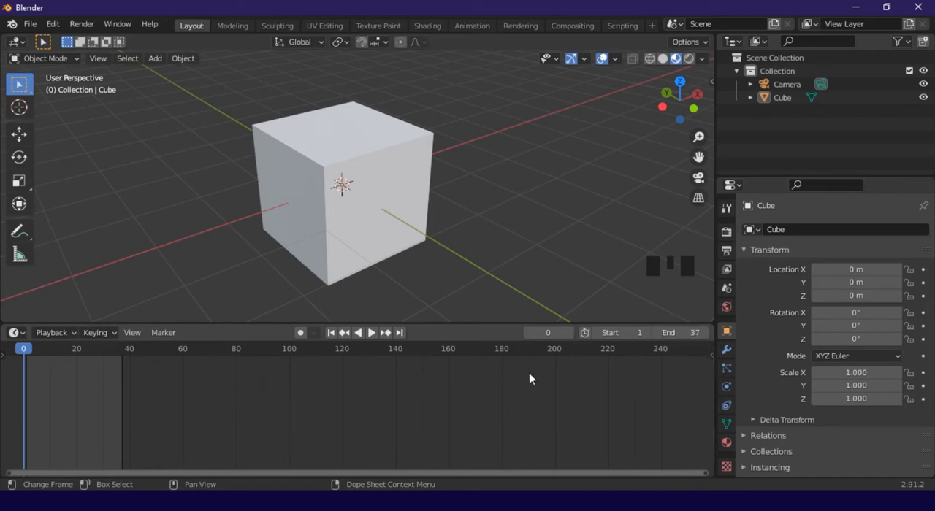
Select the cube and move the playhead to frame 1
{"action": "left_click", "coordinate": [409, 220]}
{"action": "middle_click_drag", "start_coordinate": [475, 205], "coordinate": [442, 221]}
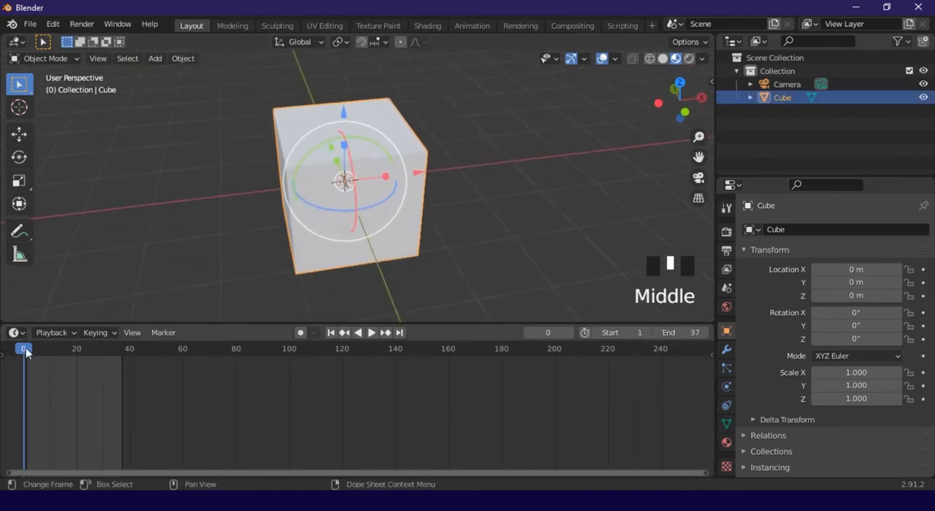
{"action": "mouse_move", "coordinate": [25, 353]}
{"action": "left_mouse_down"}
{"action": "mouse_move", "coordinate": [117, 354]}
{"action": "mouse_move", "coordinate": [18, 352]}
{"action": "left_mouse_up"}
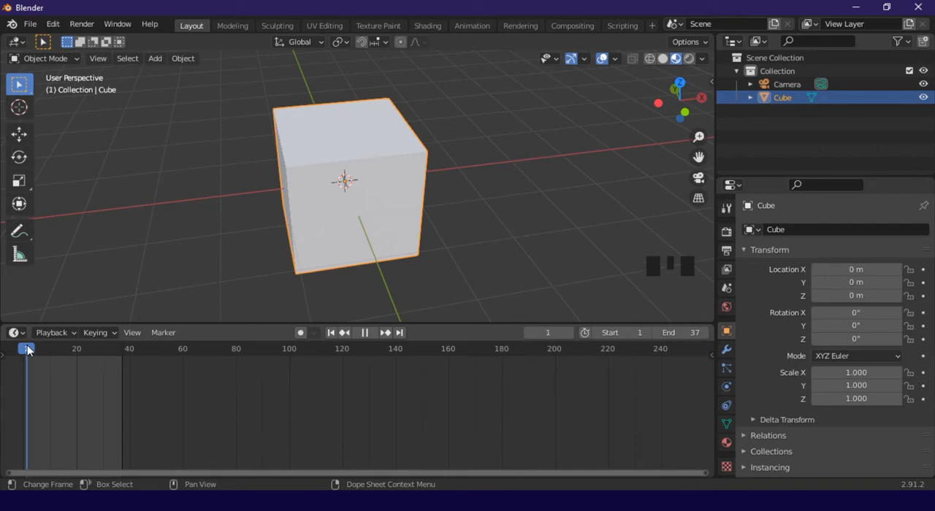
{"action": "middle_click_drag", "start_coordinate": [407, 196], "coordinate": [429, 206]}
{"action": "scroll", "coordinate": [478, 248], "scroll_direction": "up", "scroll_amount": 2}
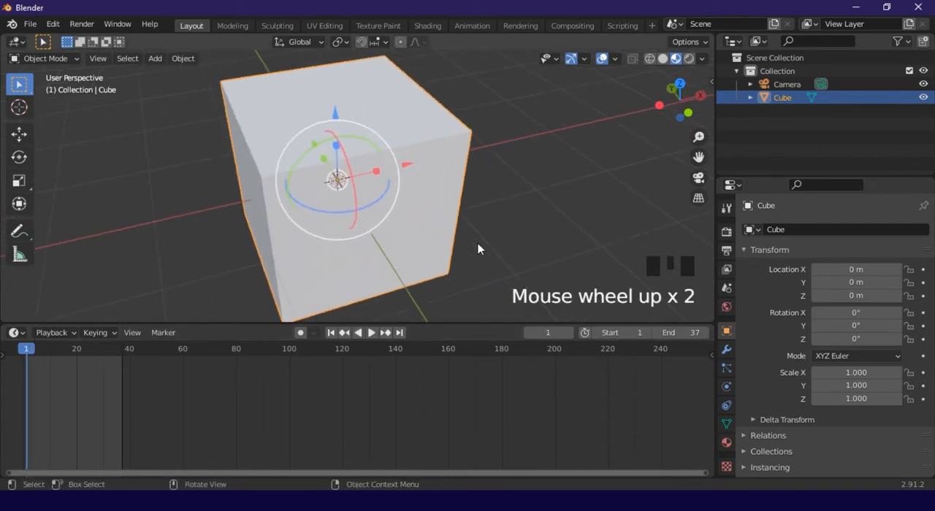
{"action": "scroll", "coordinate": [389, 241], "scroll_direction": "down", "scroll_amount": 2}
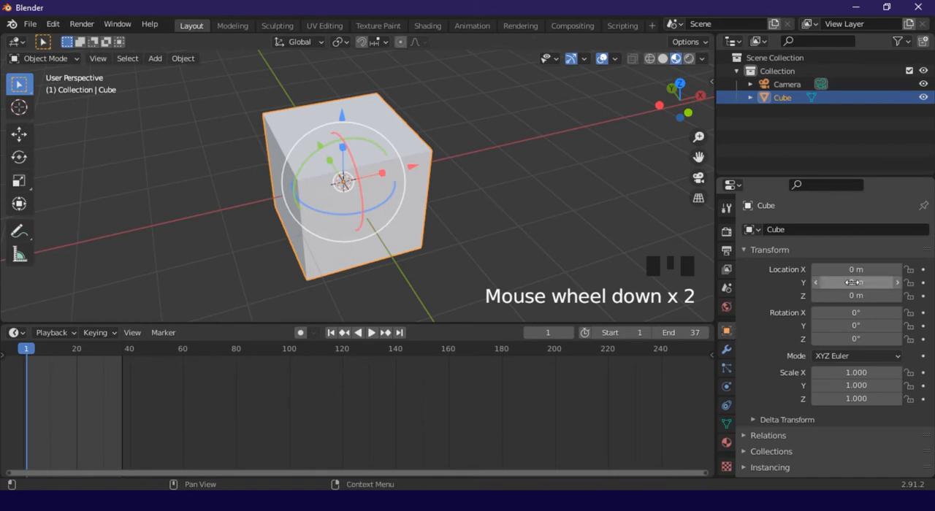
Keyframe the cube's Location X at frame 1 and change Location X to -5.37 m at frame 34
{"action": "left_click", "coordinate": [923, 270]}
{"action": "left_click_drag", "start_coordinate": [30, 354], "coordinate": [113, 350]}
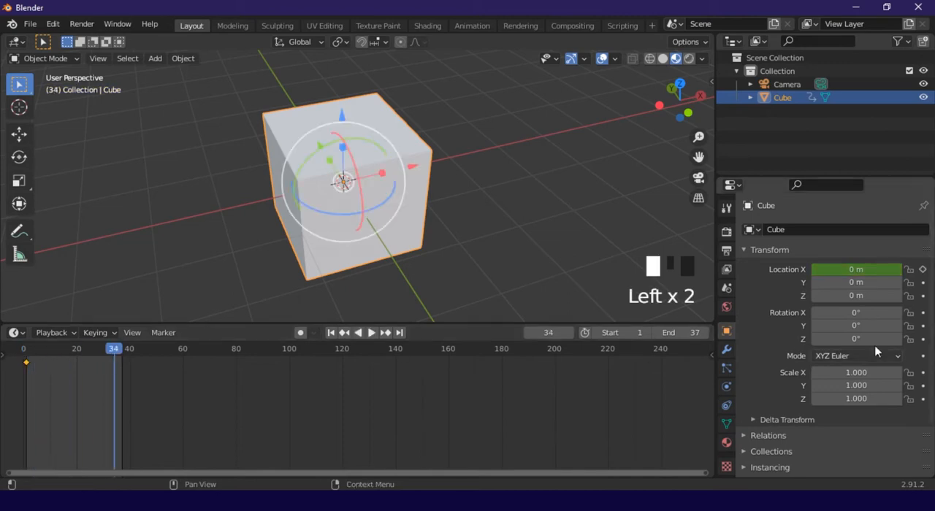
{"action": "left_click_drag", "start_coordinate": [856, 270], "coordinate": [578, 205]}
{"action": "scroll", "coordinate": [762, 159], "scroll_direction": "down", "scroll_amount": 2}
{"action": "scroll", "coordinate": [521, 213], "scroll_direction": "down", "scroll_amount": 3}
{"action": "middle_click_drag", "start_coordinate": [521, 212], "coordinate": [524, 203]}
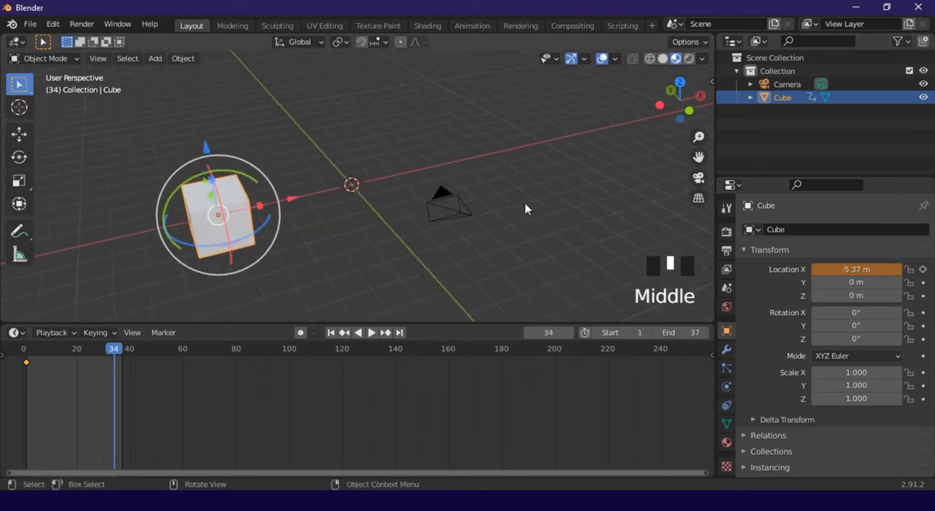
{"action": "left_click", "coordinate": [524, 203]}
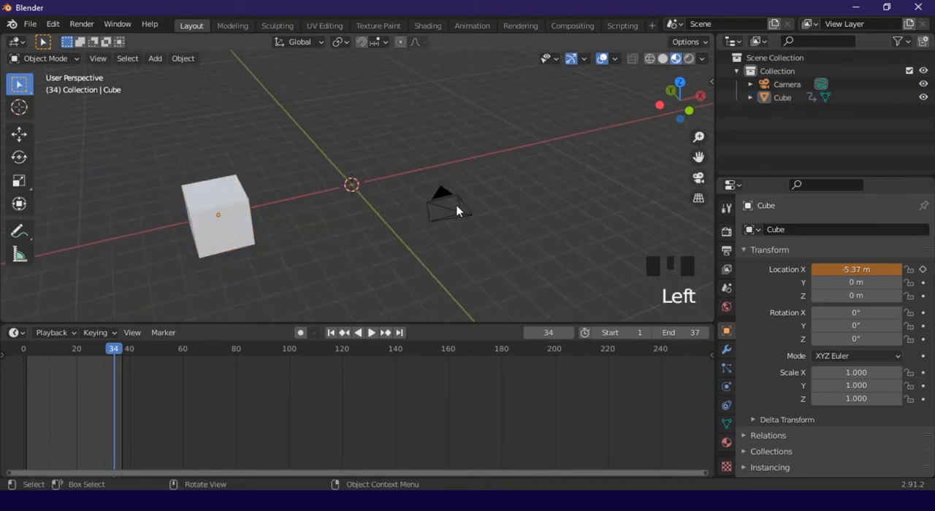
View the scene through the camera and select the camera by its frame
{"action": "scroll", "coordinate": [456, 211], "scroll_direction": "up", "scroll_amount": 2}
{"action": "left_click", "coordinate": [698, 181]}
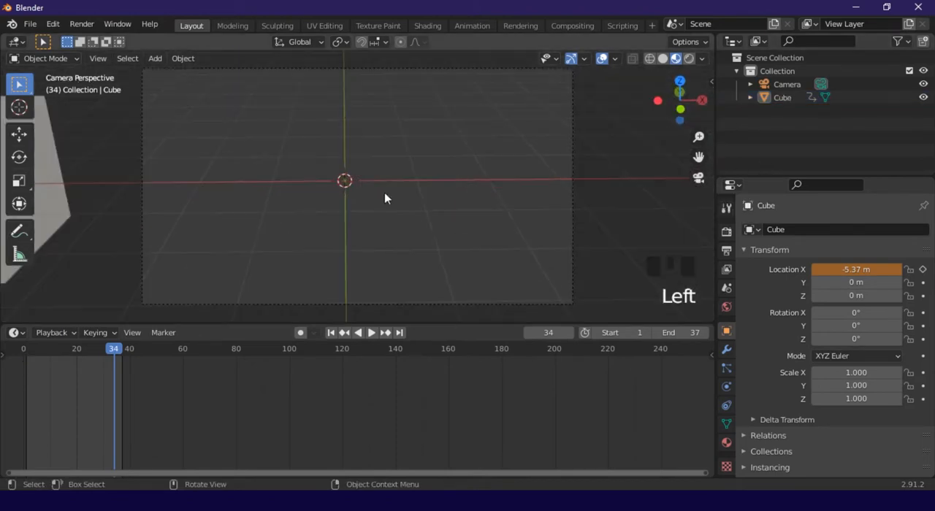
{"action": "scroll", "coordinate": [298, 146], "scroll_direction": "down", "scroll_amount": 2}
{"action": "scroll", "coordinate": [229, 112], "scroll_direction": "up", "scroll_amount": 1}
{"action": "left_click", "coordinate": [231, 90]}
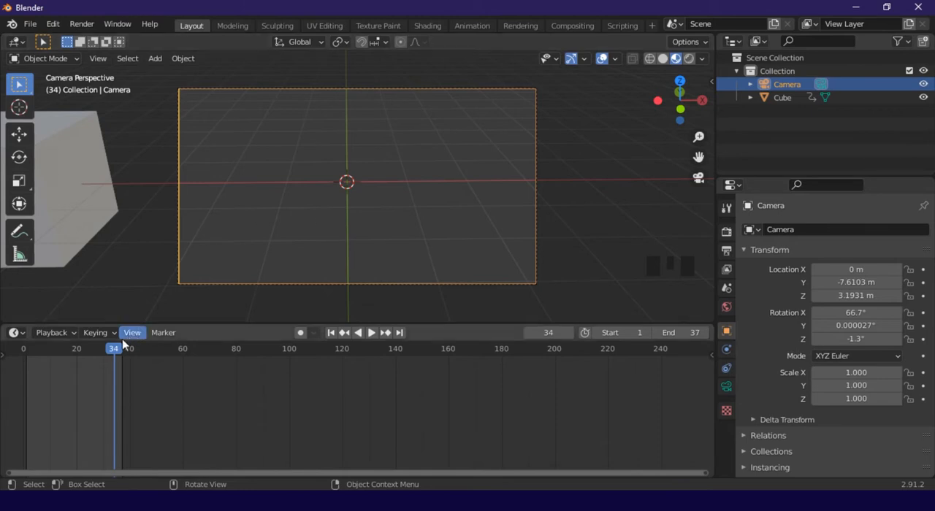
Play the animation from frame 0, stop it and return the playhead to frame 0
{"action": "left_click_drag", "start_coordinate": [116, 350], "coordinate": [23, 355]}
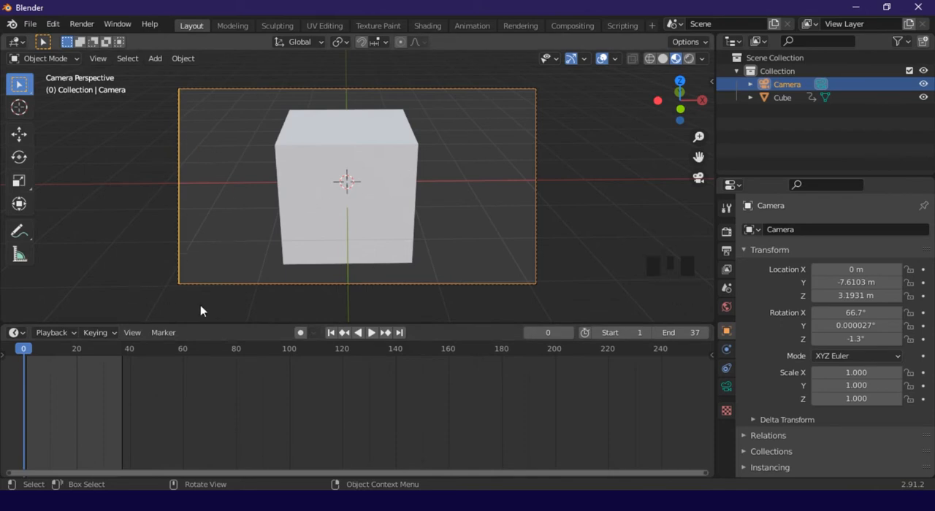
{"action": "key", "text": "space"}
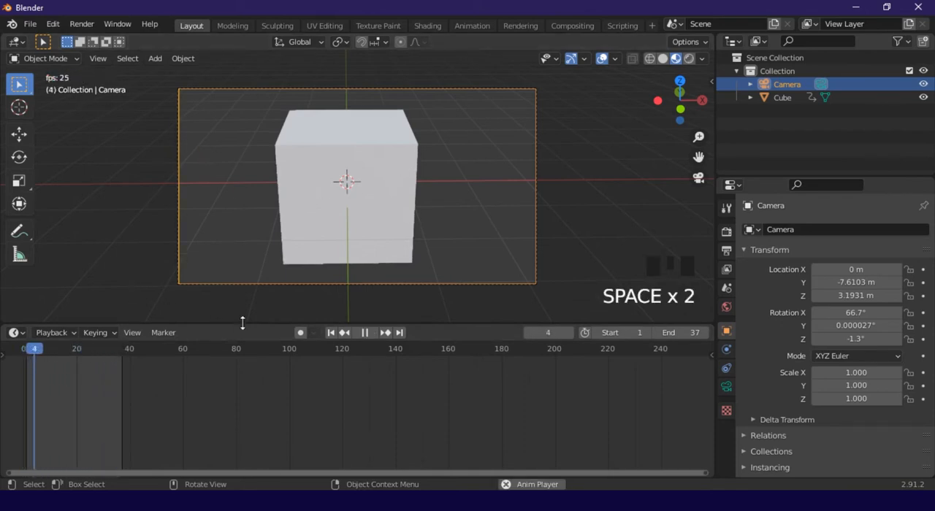
{"action": "key", "text": "space"}
{"action": "left_click_drag", "start_coordinate": [69, 352], "coordinate": [22, 352]}
Select the cube, keyframe its Location X at frame 33 and play the animation briefly
{"action": "left_click", "coordinate": [301, 225]}
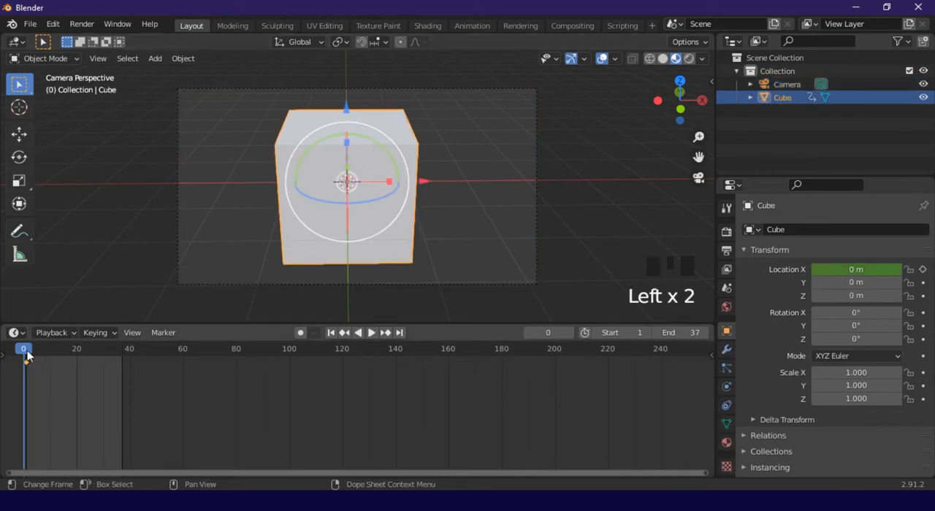
{"action": "left_click_drag", "start_coordinate": [95, 357], "coordinate": [27, 353]}
{"action": "left_click", "coordinate": [923, 269]}
{"action": "key", "text": "space"}
{"action": "key", "text": "space"}
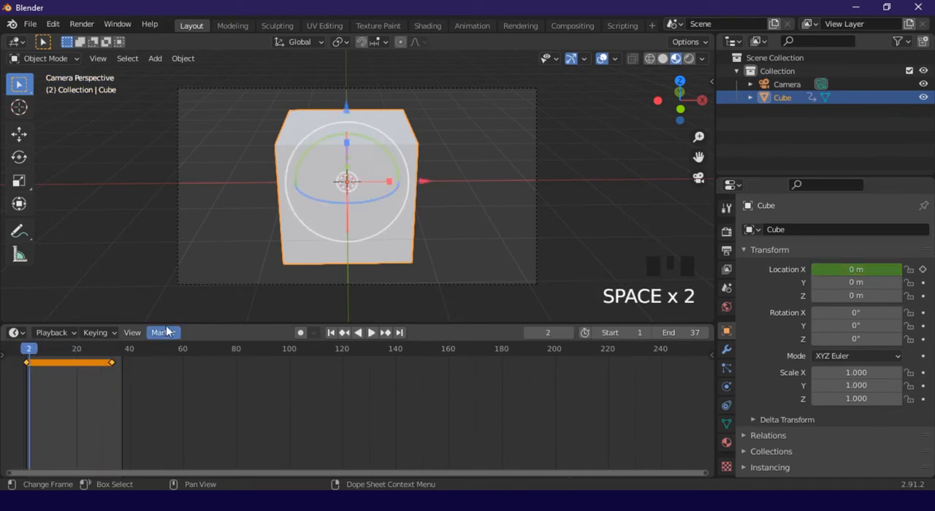
Undo the Location X keyframes on the cube, leaving the camera view for a perspective view
{"action": "key", "text": "ctrl+z"}
{"action": "key", "text": "ctrl+z"}
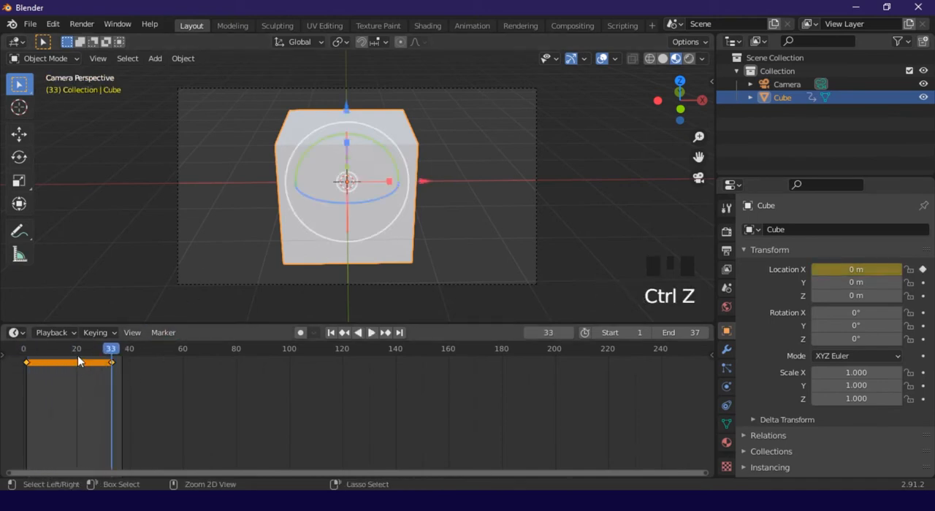
{"action": "middle_click_drag", "start_coordinate": [235, 276], "coordinate": [177, 254]}
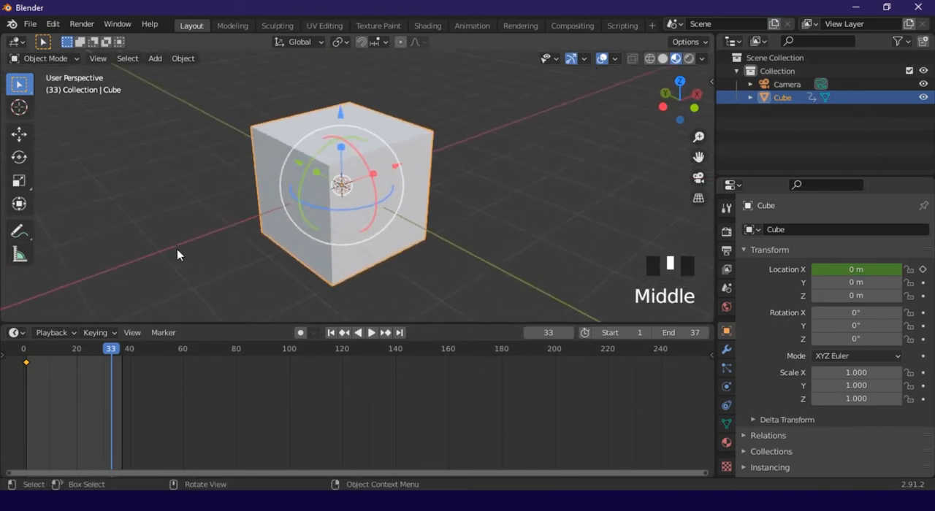
{"action": "left_click", "coordinate": [27, 363]}
{"action": "key", "text": "ctrl+z"}
{"action": "key", "text": "ctrl+z"}
{"action": "key", "text": "ctrl+z"}
{"action": "key", "text": "ctrl+z"}
{"action": "key", "text": "ctrl+z"}
{"action": "key", "text": "ctrl+z"}
{"action": "key", "text": "ctrl+z"}
{"action": "key", "text": "ctrl+z"}
{"action": "key", "text": "ctrl+z"}
{"action": "key", "text": "ctrl+z"}
{"action": "key", "text": "ctrl+z"}
{"action": "key", "text": "ctrl+z"}
{"action": "key", "text": "ctrl+z"}
{"action": "key", "text": "ctrl+z"}
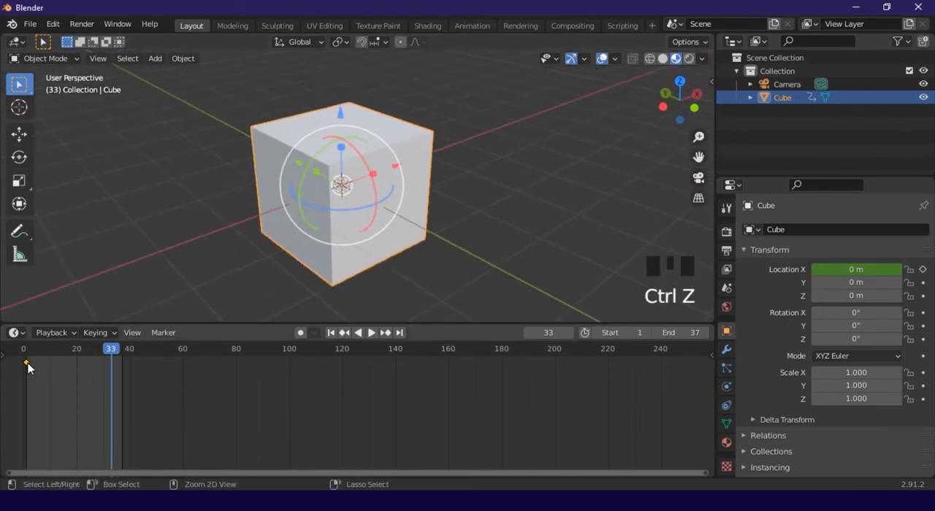
{"action": "key", "text": "ctrl+z"}
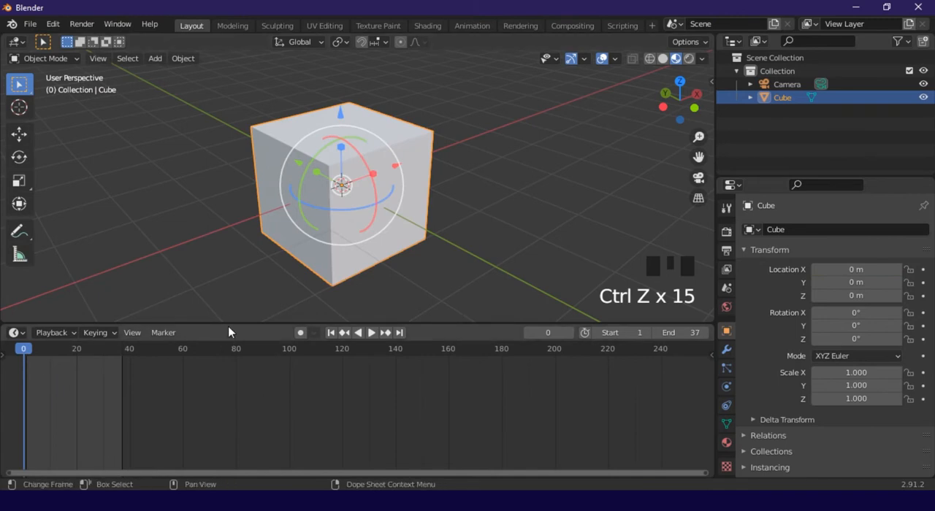
Collapse the timeline area to its header and deselect the cube
{"action": "left_click_drag", "start_coordinate": [228, 326], "coordinate": [189, 462]}
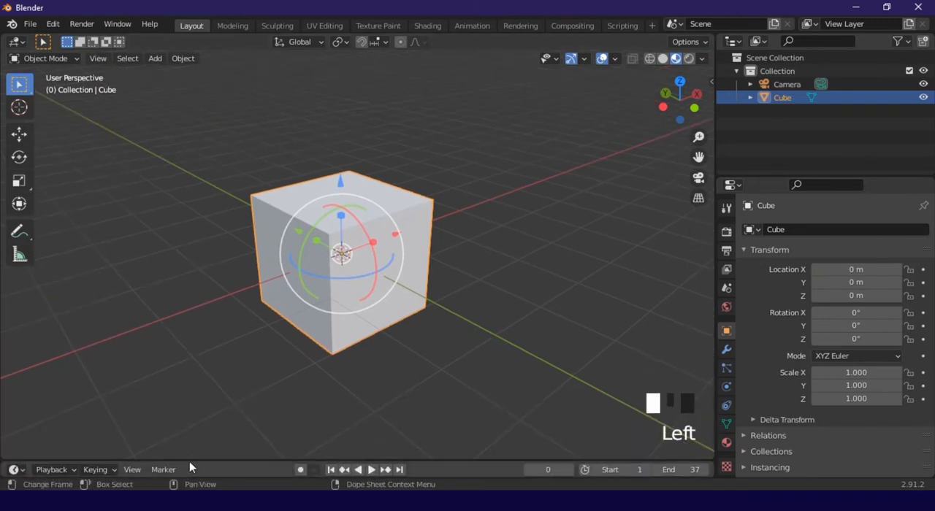
{"action": "left_click", "coordinate": [233, 385]}
{"action": "middle_click_drag", "start_coordinate": [378, 336], "coordinate": [388, 359]}
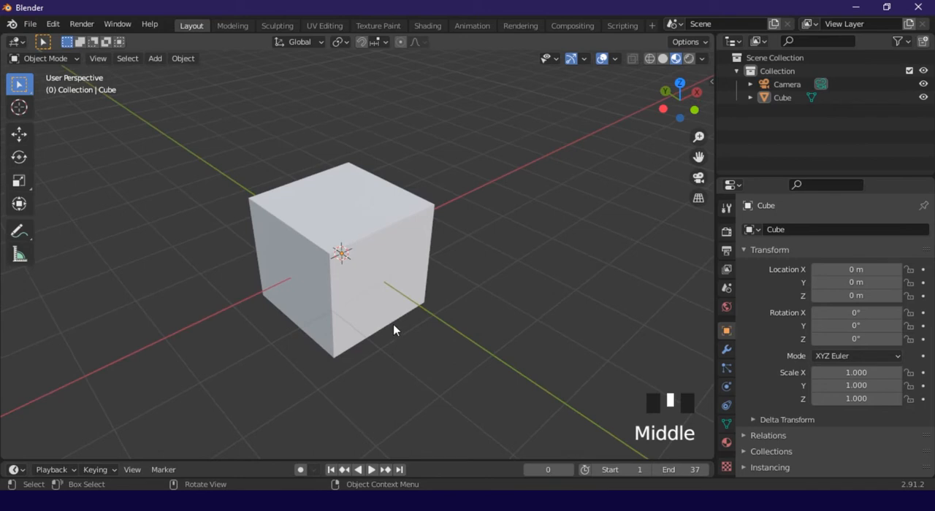
{"action": "scroll", "coordinate": [393, 325], "scroll_direction": "up", "scroll_amount": 2}
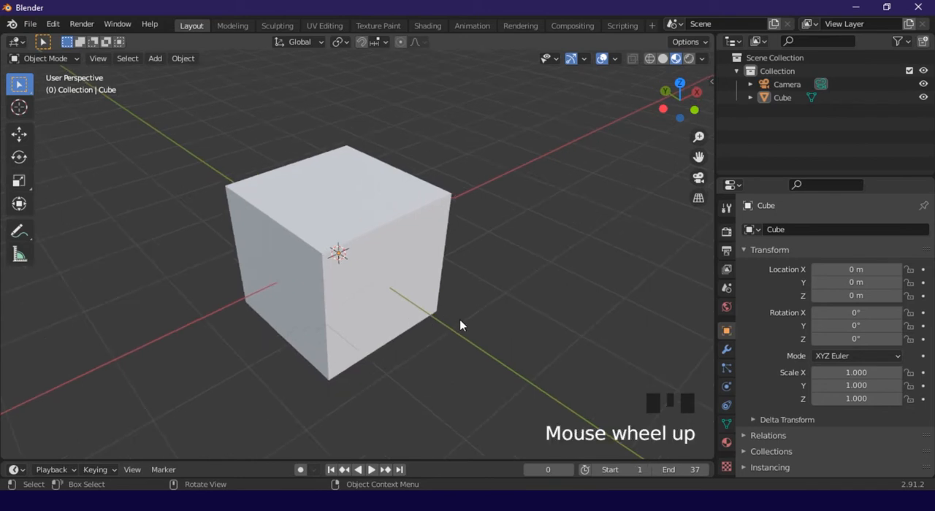
{"action": "scroll", "coordinate": [459, 321], "scroll_direction": "down", "scroll_amount": 2}
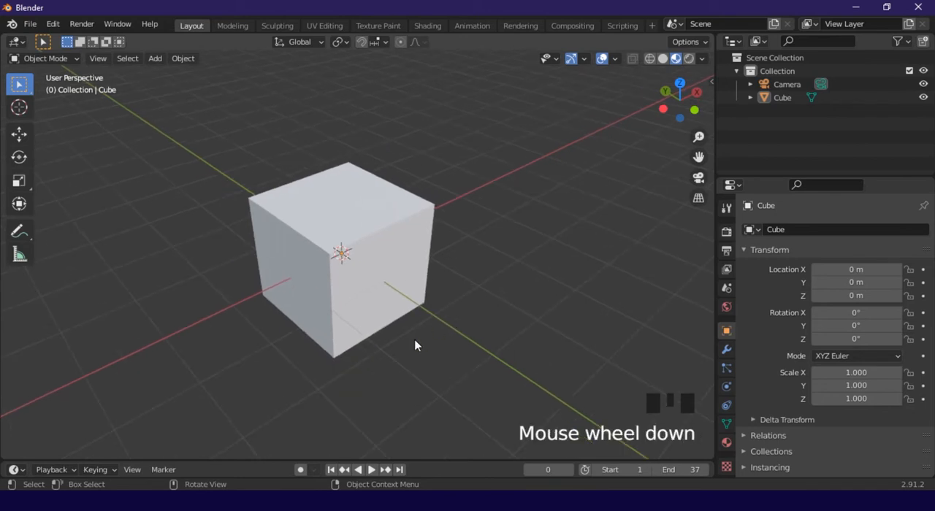
{"action": "middle_click_drag", "start_coordinate": [416, 344], "coordinate": [359, 362]}
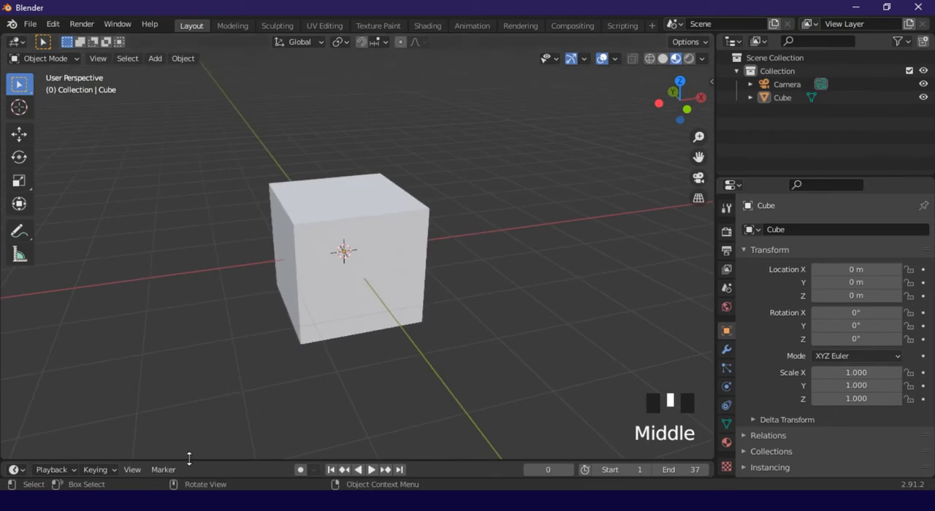
Enlarge the timeline area to about a third of the window height and set the end frame to 30
{"action": "left_click_drag", "start_coordinate": [187, 460], "coordinate": [219, 312]}
{"action": "left_click_drag", "start_coordinate": [35, 343], "coordinate": [18, 343]}
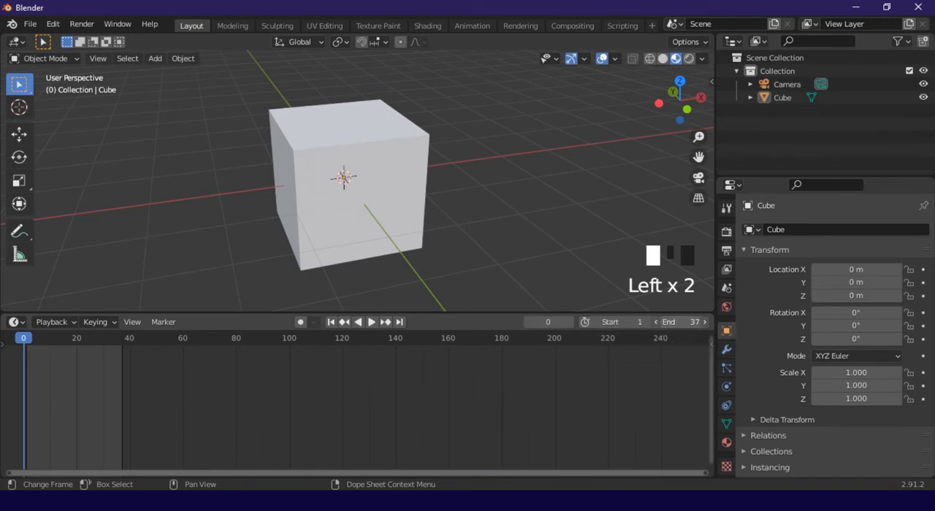
{"action": "mouse_move", "coordinate": [687, 322]}
{"action": "left_mouse_down"}
{"action": "mouse_move", "coordinate": [739, 322]}
{"action": "mouse_move", "coordinate": [681, 322]}
{"action": "left_mouse_up"}
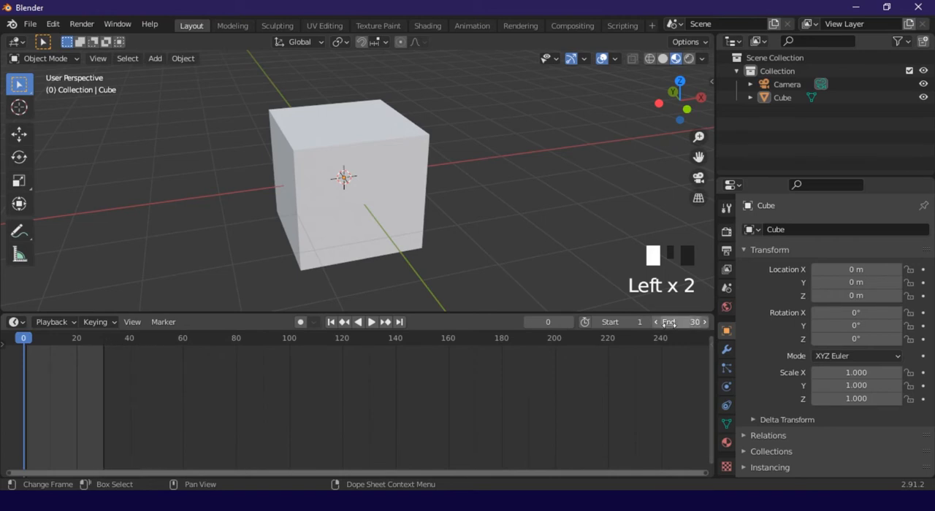
{"action": "left_click", "coordinate": [209, 377]}
Select the cube and keyframe its Location X and Rotation X at frame 0
{"action": "mouse_move", "coordinate": [23, 348]}
{"action": "left_mouse_down"}
{"action": "mouse_move", "coordinate": [101, 347]}
{"action": "mouse_move", "coordinate": [40, 352]}
{"action": "mouse_move", "coordinate": [56, 363]}
{"action": "mouse_move", "coordinate": [24, 357]}
{"action": "left_mouse_up"}
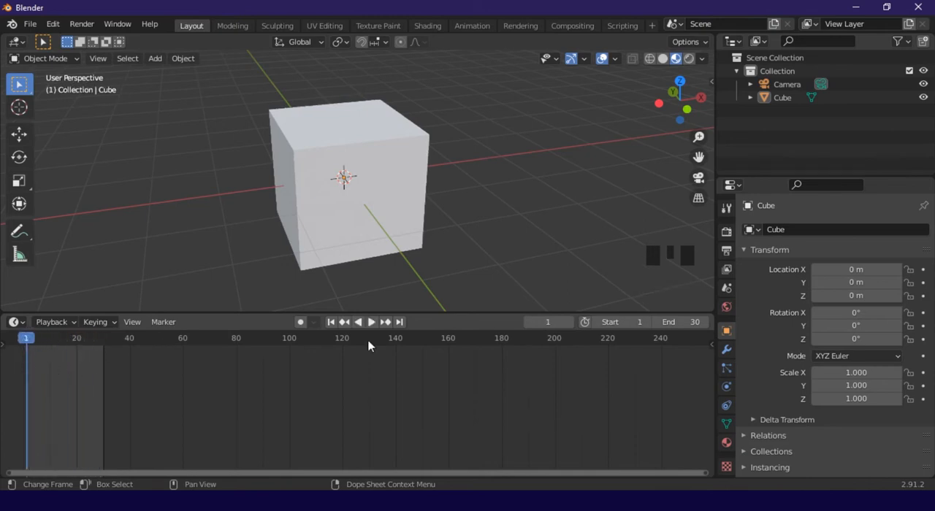
{"action": "left_click", "coordinate": [27, 342]}
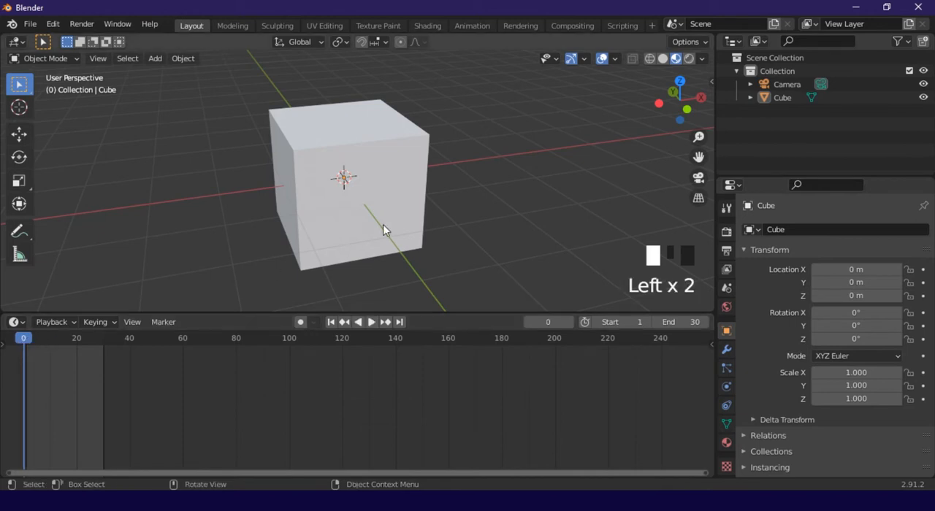
{"action": "left_click", "coordinate": [319, 202]}
{"action": "middle_click_drag", "start_coordinate": [339, 202], "coordinate": [351, 182]}
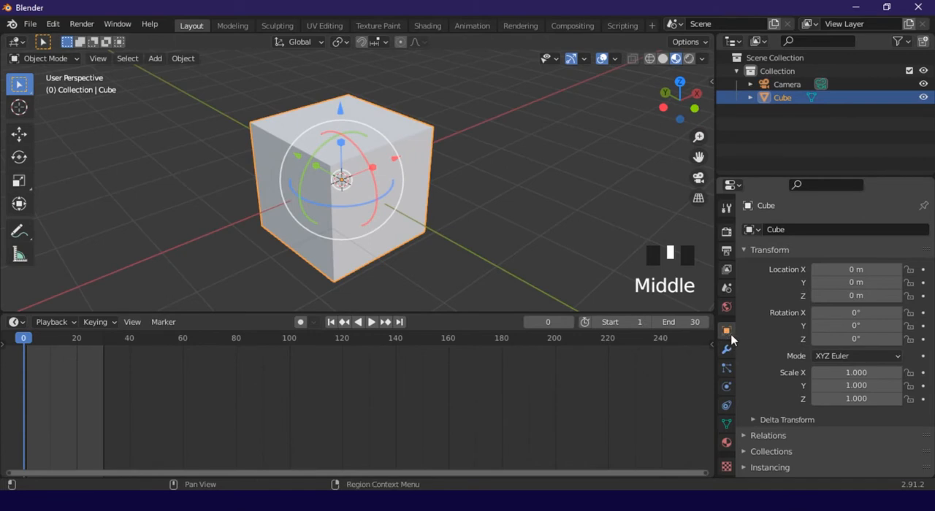
{"action": "left_click", "coordinate": [923, 270]}
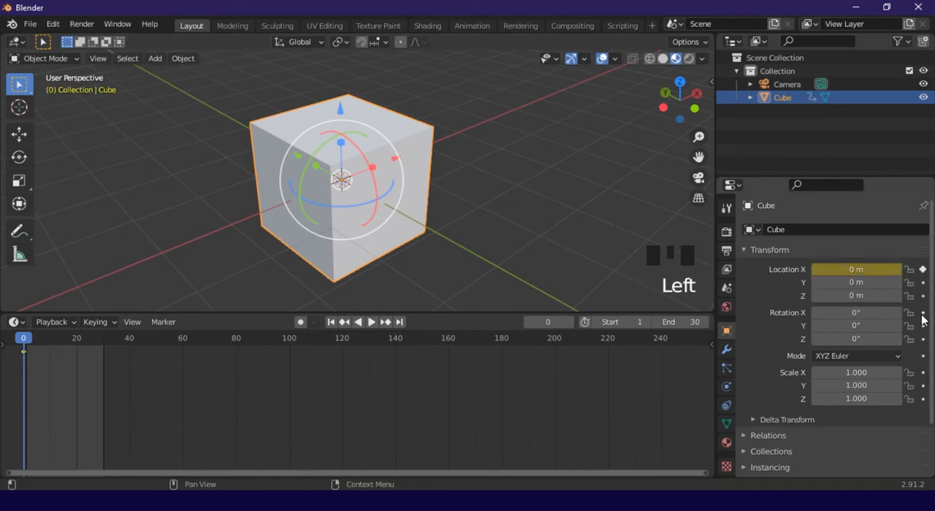
{"action": "left_click", "coordinate": [923, 312]}
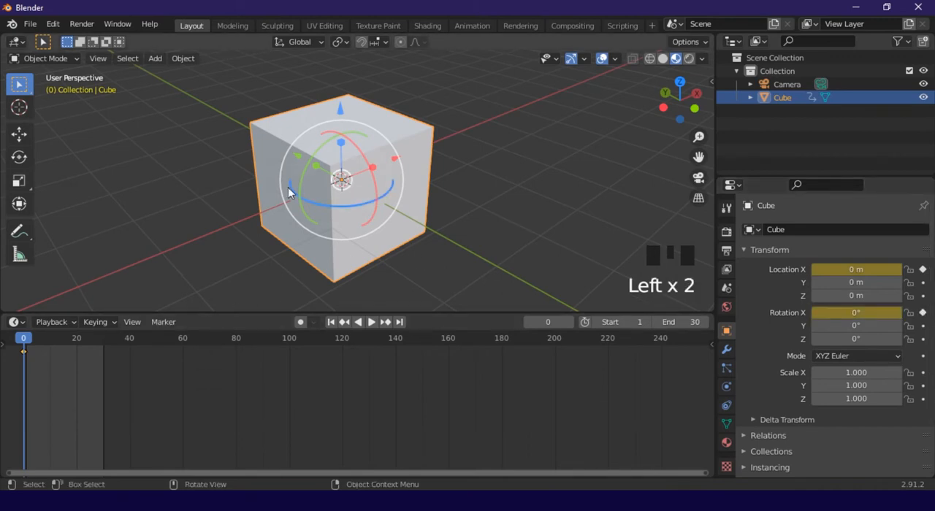
Try moving the cube along the X axis in the negative direction
{"action": "middle_click_drag", "start_coordinate": [485, 190], "coordinate": [418, 183]}
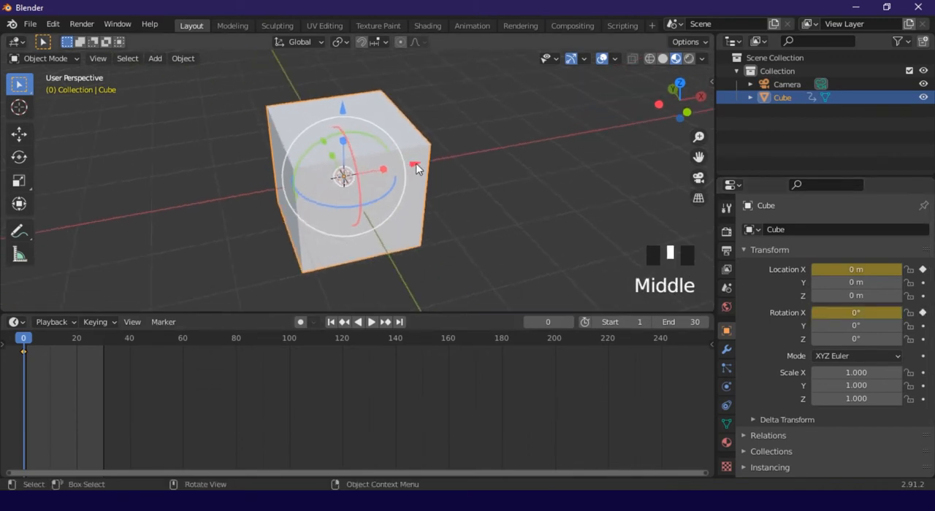
{"action": "left_click_drag", "start_coordinate": [416, 167], "coordinate": [177, 214]}
{"action": "scroll", "coordinate": [175, 271], "scroll_direction": "down", "scroll_amount": 3}
At frame 24, set the cube's Location X to -3.34 m and Rotation X to 111°, and keyframe both values
{"action": "left_click_drag", "start_coordinate": [25, 344], "coordinate": [87, 351]}
{"action": "scroll", "coordinate": [382, 192], "scroll_direction": "up", "scroll_amount": 2}
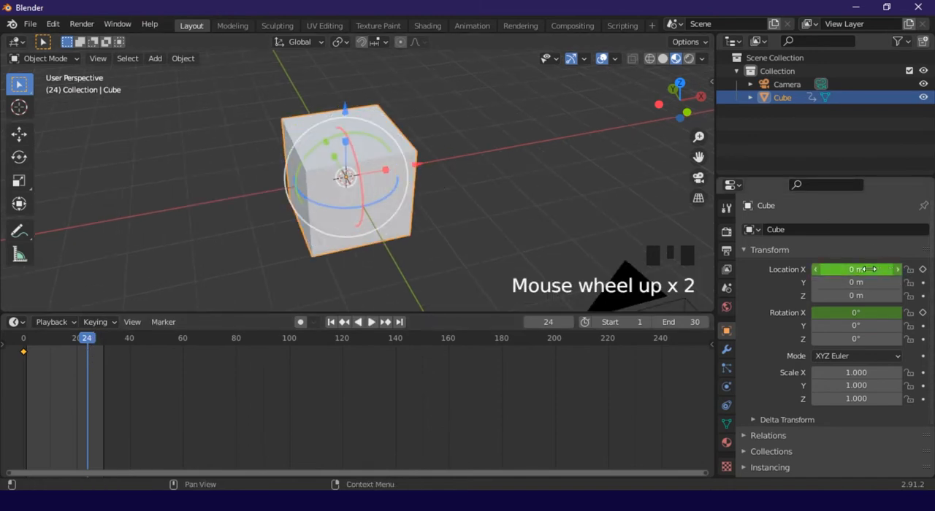
{"action": "left_click_drag", "start_coordinate": [867, 270], "coordinate": [789, 269]}
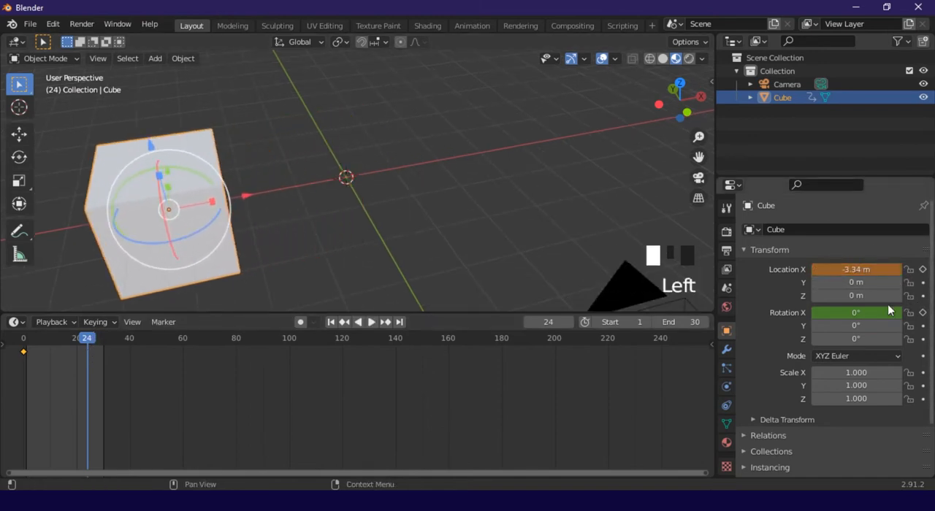
{"action": "left_click_drag", "start_coordinate": [888, 313], "coordinate": [931, 316]}
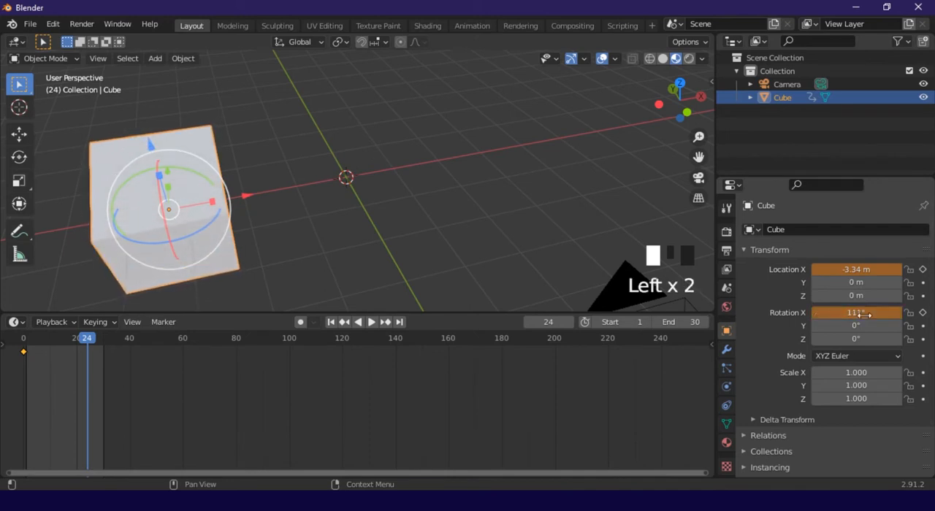
{"action": "left_click", "coordinate": [923, 313]}
{"action": "left_click", "coordinate": [924, 270]}
{"action": "scroll", "coordinate": [375, 233], "scroll_direction": "down", "scroll_amount": 2}
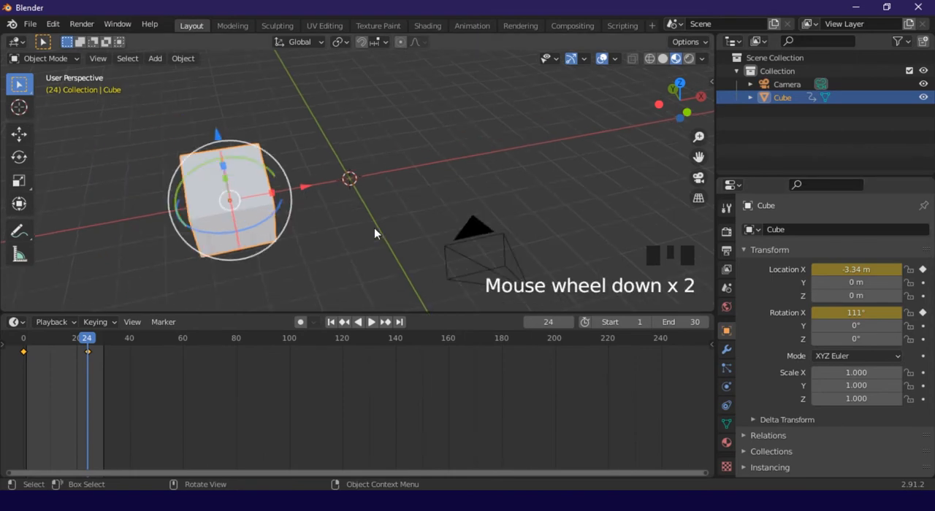
Deselect the cube, reduce the timeline area's height and view the scene through the camera
{"action": "left_click", "coordinate": [365, 246]}
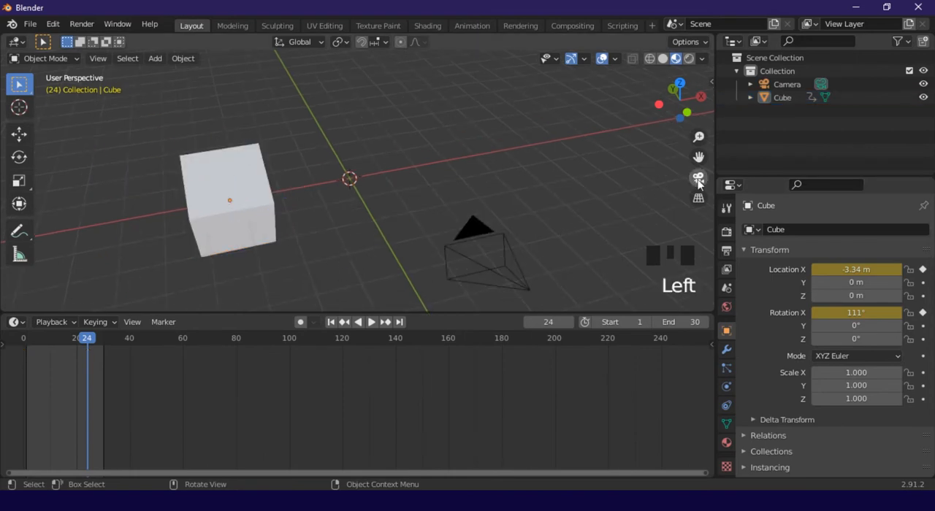
{"action": "left_click_drag", "start_coordinate": [501, 313], "coordinate": [490, 370]}
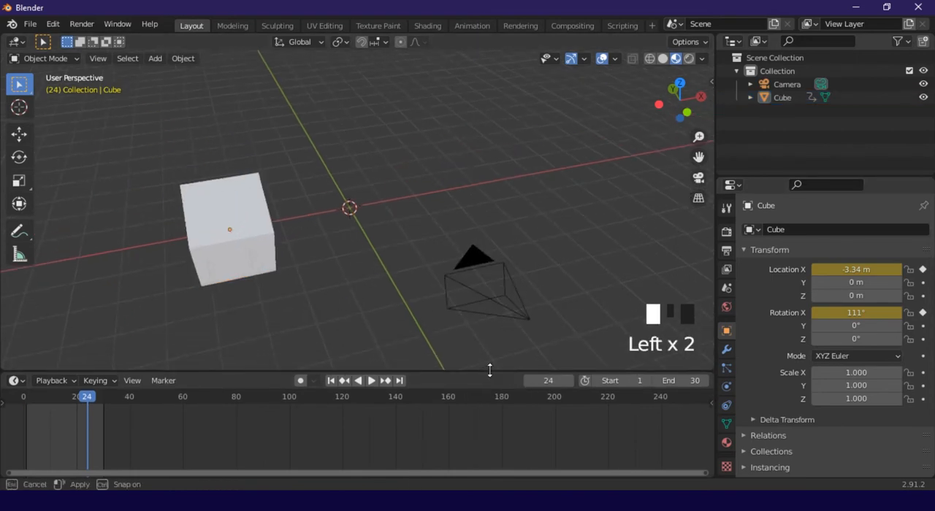
{"action": "left_click", "coordinate": [696, 179]}
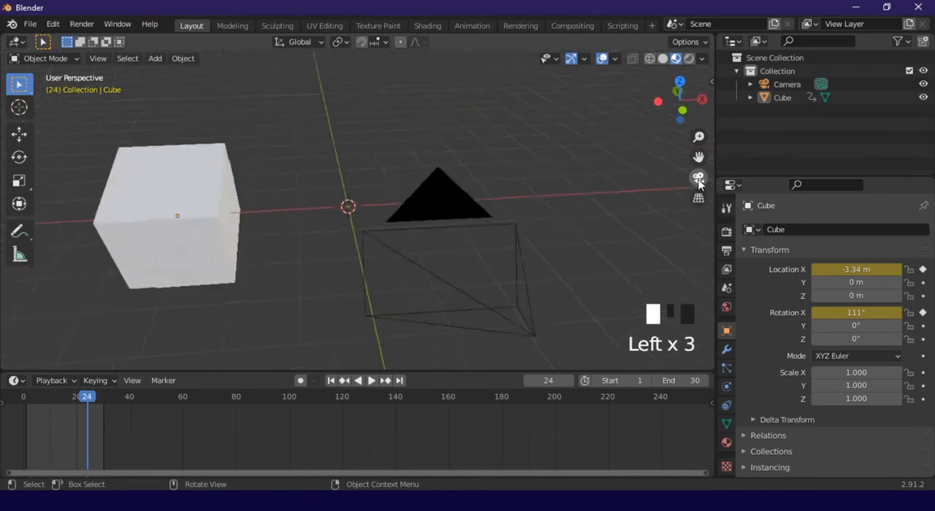
Select the camera and return the playhead to frame 0
{"action": "left_click", "coordinate": [233, 116]}
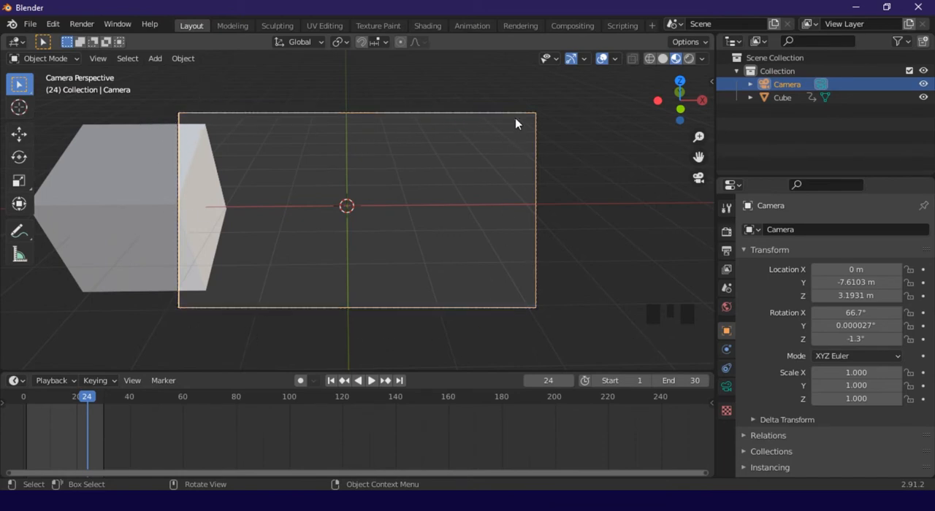
{"action": "left_click_drag", "start_coordinate": [92, 402], "coordinate": [23, 401]}
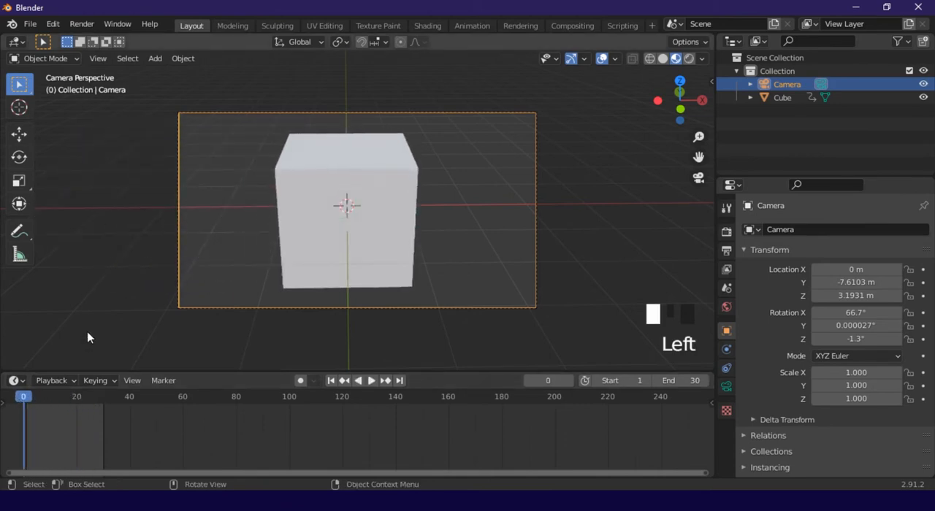
Play the cube's animation through the camera, pausing it once along the way, and return the playhead to frame 0
{"action": "key", "text": "space"}
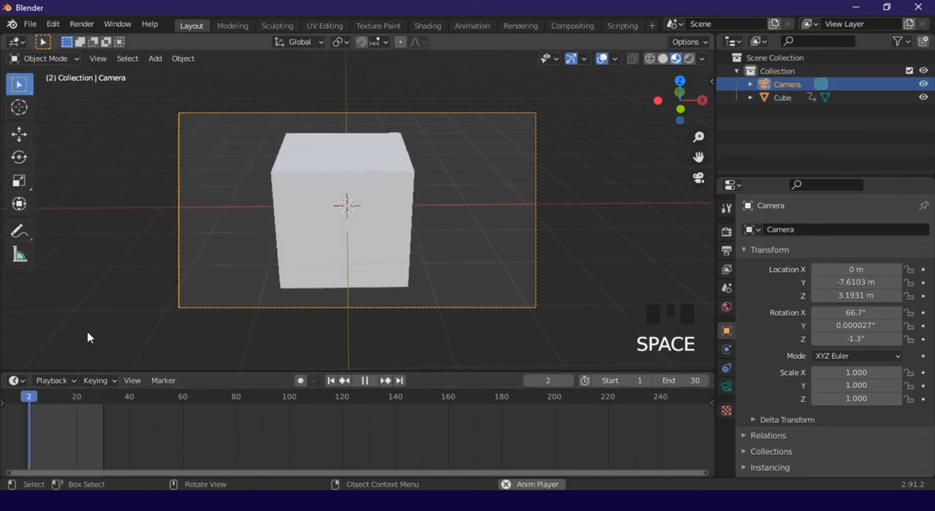
{"action": "key", "text": "space"}
{"action": "key", "text": "space"}
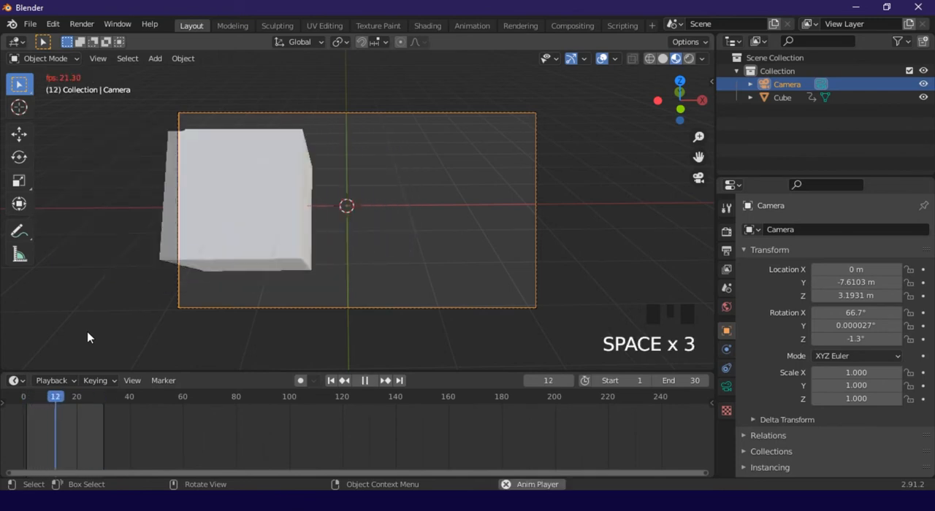
{"action": "key", "text": "space"}
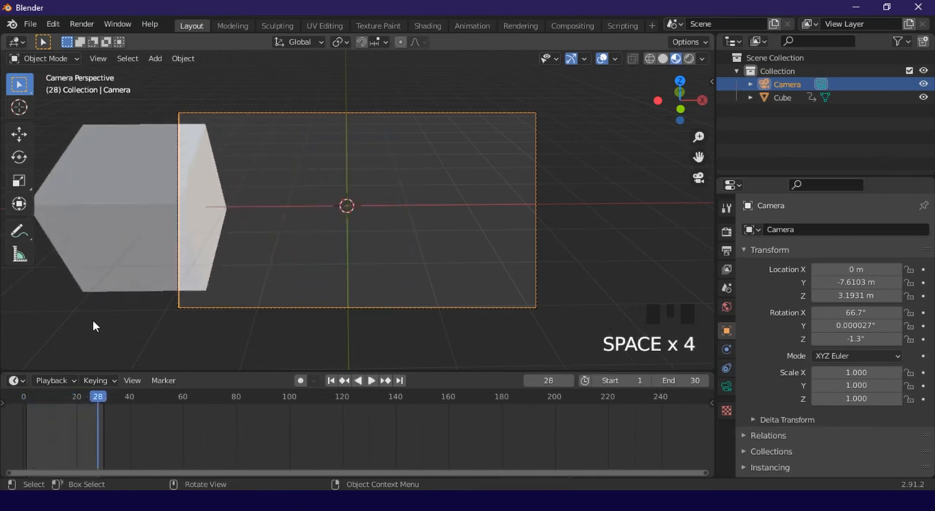
{"action": "left_click_drag", "start_coordinate": [87, 397], "coordinate": [23, 397]}
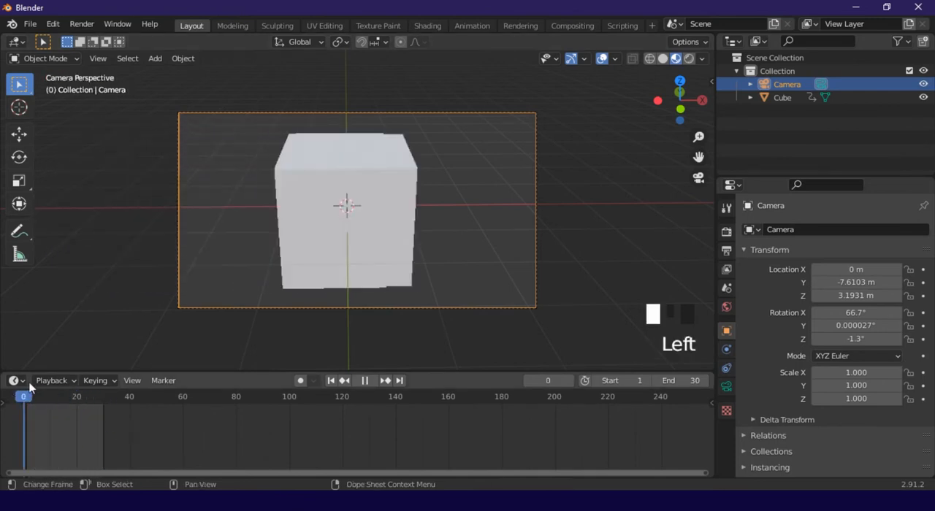
Leave the camera view, select the cube and look through the available modifiers without adding one
{"action": "middle_click_drag", "start_coordinate": [161, 263], "coordinate": [352, 203]}
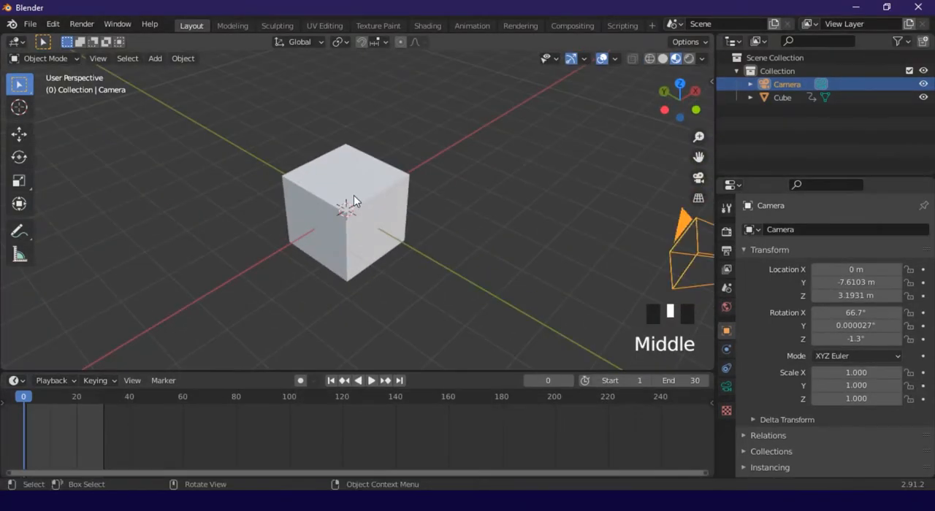
{"action": "scroll", "coordinate": [353, 202], "scroll_direction": "up", "scroll_amount": 2}
{"action": "left_click", "coordinate": [409, 208]}
{"action": "middle_click_drag", "start_coordinate": [441, 209], "coordinate": [509, 231]}
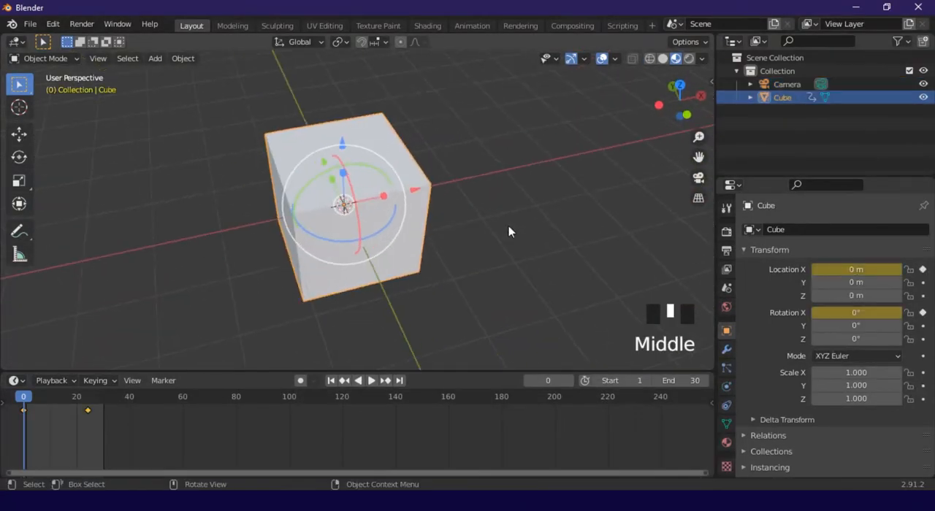
{"action": "left_click", "coordinate": [726, 349]}
{"action": "left_click", "coordinate": [762, 228]}
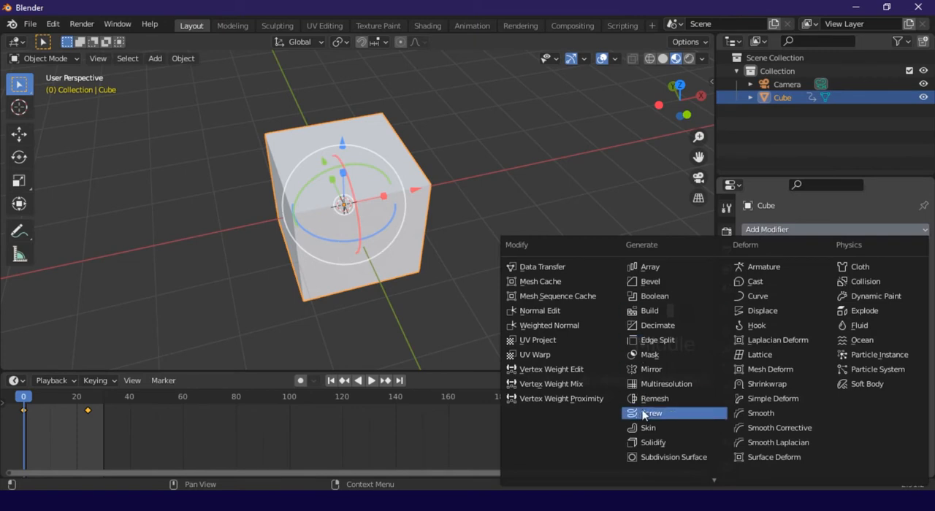
{"action": "left_click", "coordinate": [458, 323]}
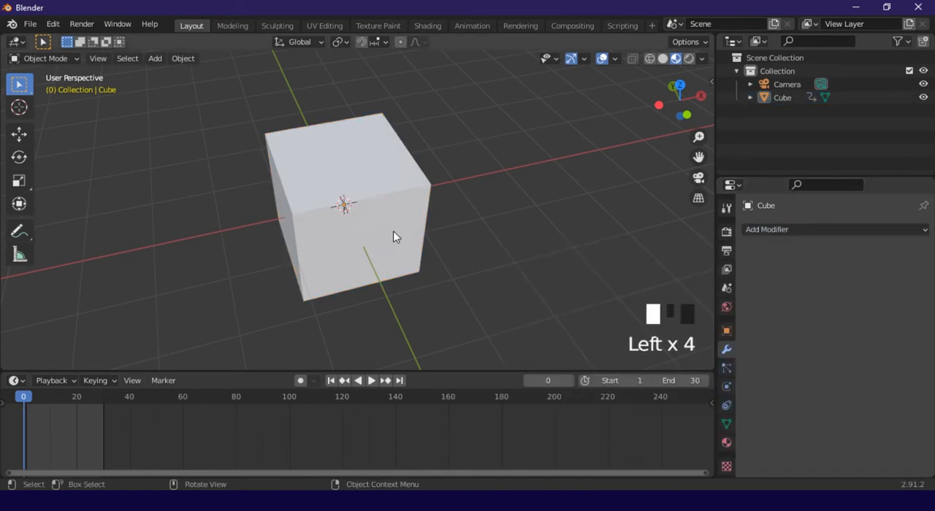
Delete the cube from the scene
{"action": "left_click", "coordinate": [393, 231]}
{"action": "key", "text": "x"}
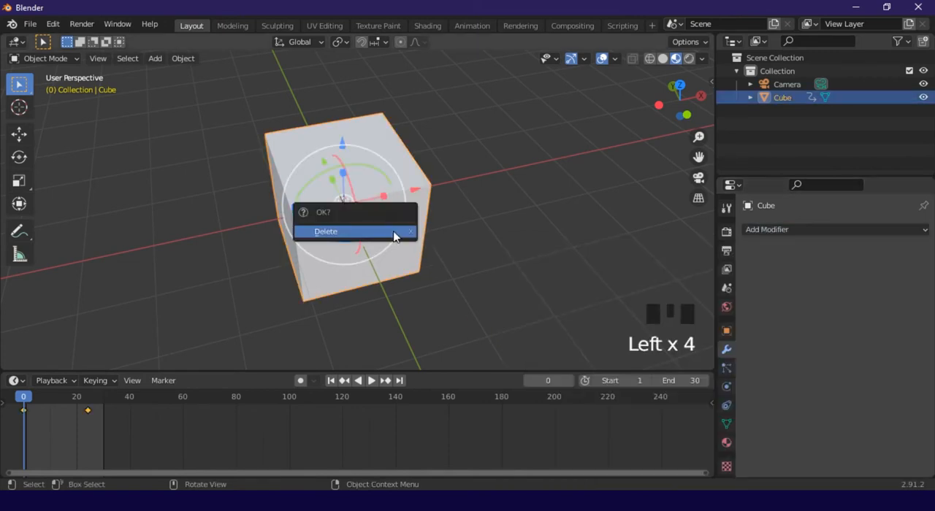
{"action": "left_click", "coordinate": [393, 231]}
Add a UV sphere at the origin and shrink the timeline area to enlarge the 3D view
{"action": "left_click", "coordinate": [158, 59]}
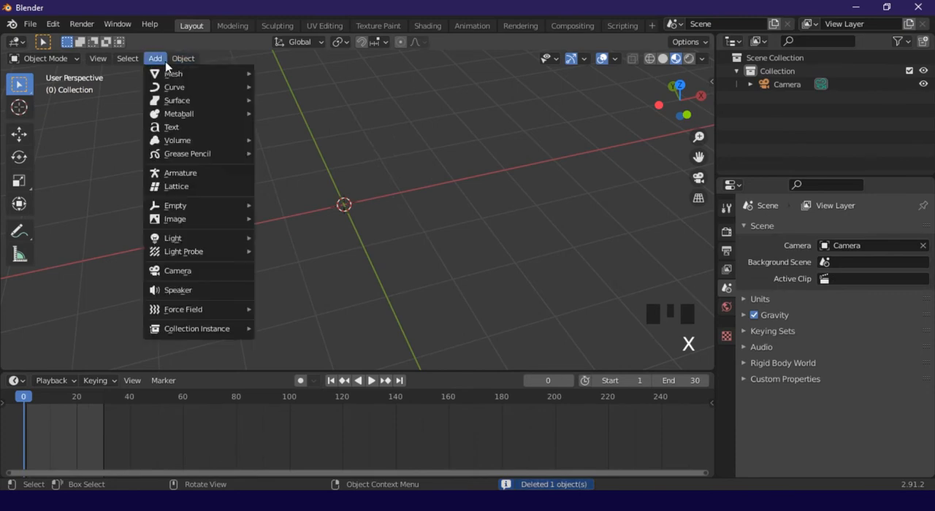
{"action": "mouse_move", "coordinate": [212, 73]}
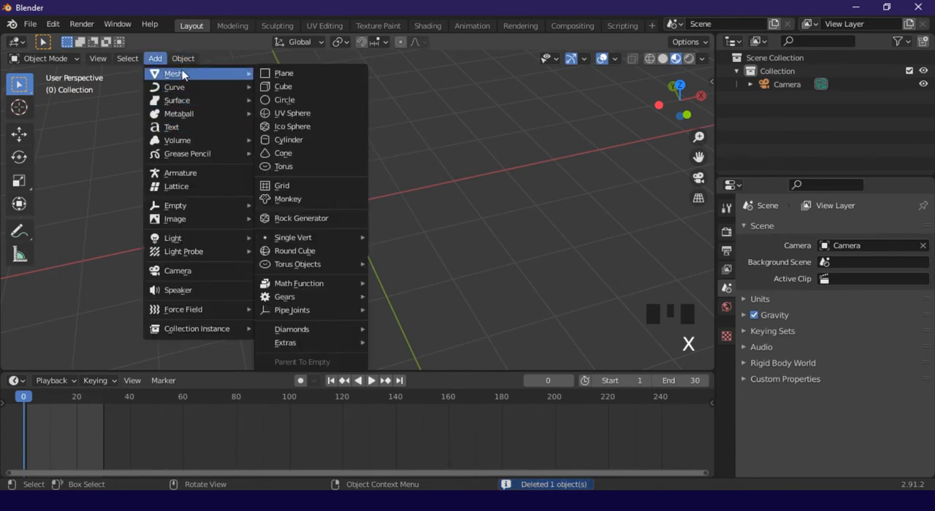
{"action": "left_click", "coordinate": [288, 115]}
{"action": "left_click_drag", "start_coordinate": [154, 372], "coordinate": [164, 454]}
Apply smooth shading to the UV sphere
{"action": "left_click", "coordinate": [399, 296]}
{"action": "scroll", "coordinate": [364, 241], "scroll_direction": "up", "scroll_amount": 2}
{"action": "middle_click_drag", "start_coordinate": [361, 235], "coordinate": [482, 266]}
{"action": "scroll", "coordinate": [393, 251], "scroll_direction": "up", "scroll_amount": 3}
{"action": "left_click", "coordinate": [401, 262]}
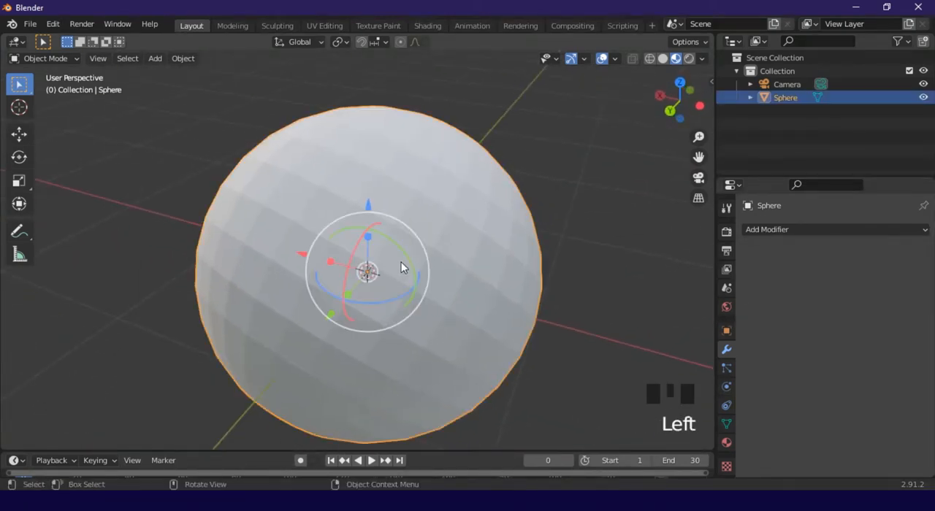
{"action": "right_click", "coordinate": [450, 241]}
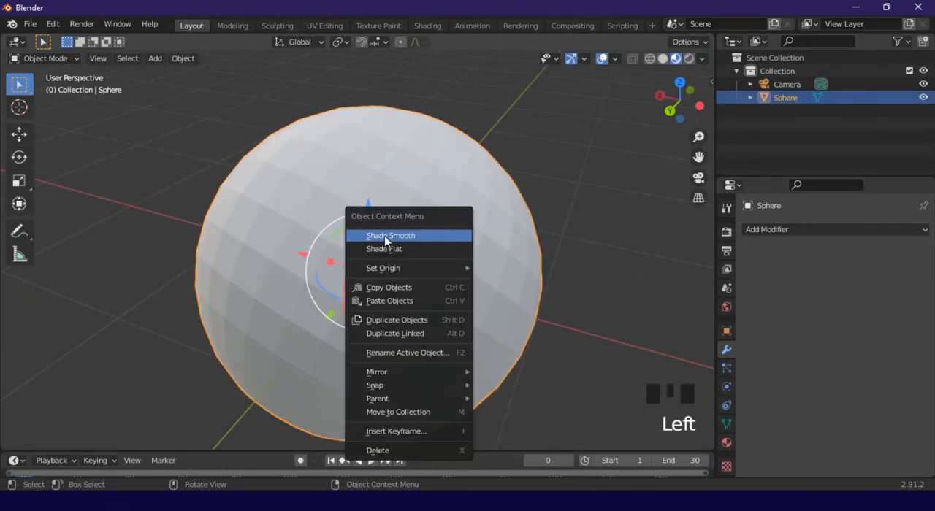
{"action": "left_click", "coordinate": [417, 236]}
{"action": "middle_click_drag", "start_coordinate": [417, 240], "coordinate": [389, 225]}
{"action": "scroll", "coordinate": [365, 240], "scroll_direction": "down", "scroll_amount": 2}
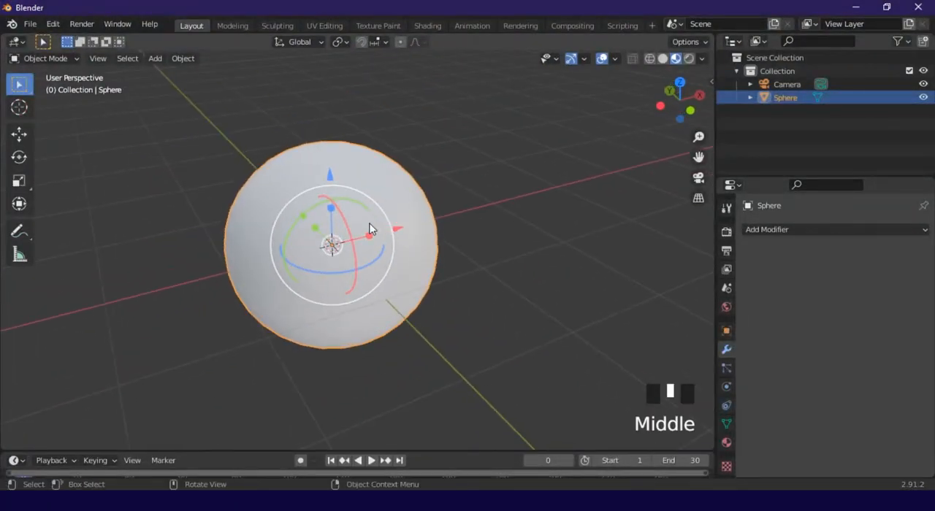
Duplicate the sphere by copying and pasting it, and scale the copy down to a small sphere
{"action": "key", "text": "ctrl+c"}
{"action": "key", "text": "ctrl+v"}
{"action": "middle_click_drag", "start_coordinate": [387, 258], "coordinate": [551, 263]}
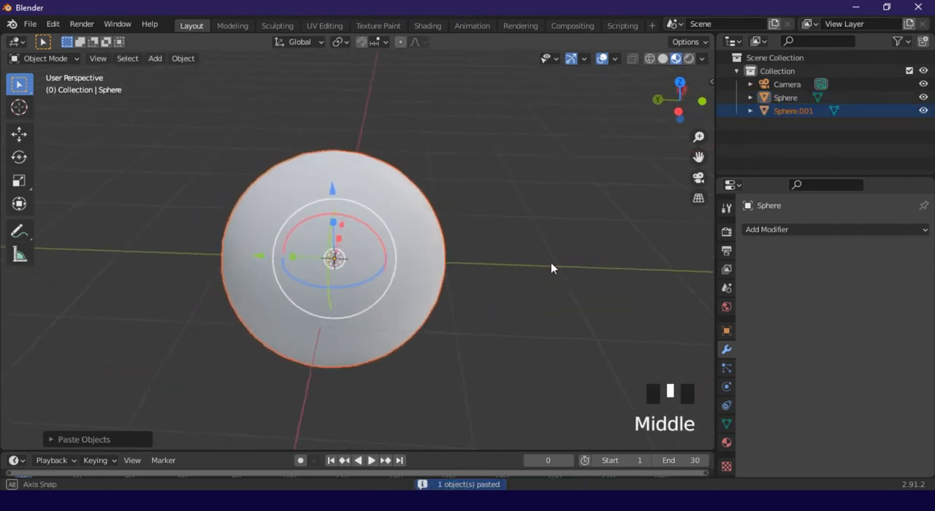
{"action": "key", "text": "s"}
{"action": "left_click", "coordinate": [397, 262]}
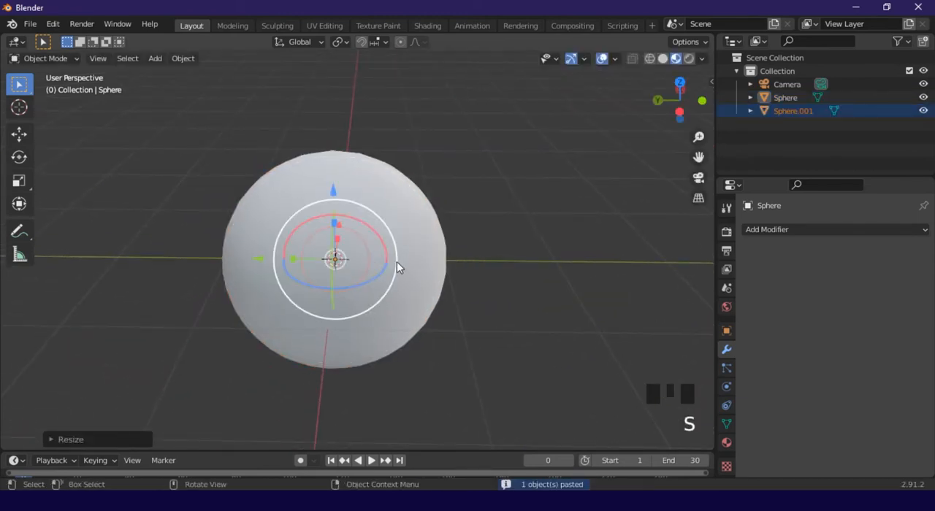
Move the small sphere in negative Y to the large sphere's front surface, raise it slightly in Z and embed it partly
{"action": "left_click_drag", "start_coordinate": [275, 259], "coordinate": [303, 271]}
{"action": "left_click_drag", "start_coordinate": [350, 278], "coordinate": [355, 278]}
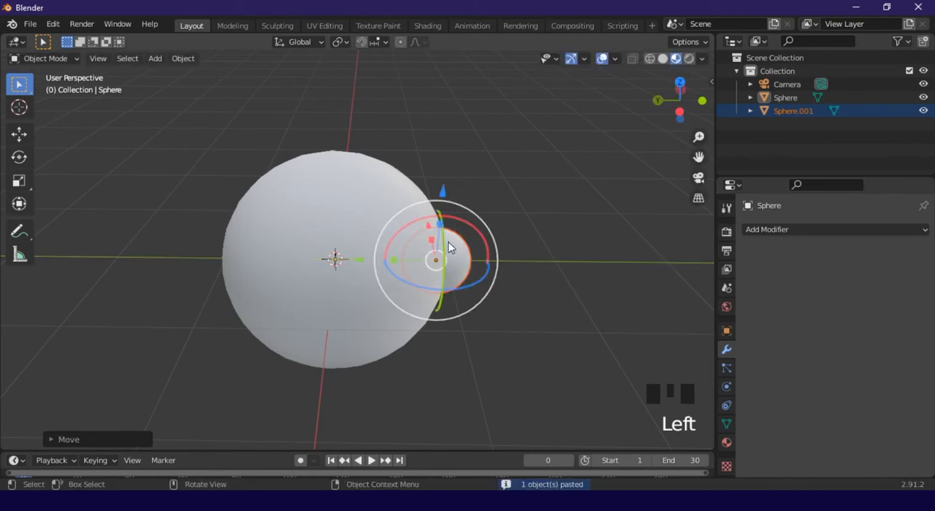
{"action": "left_click_drag", "start_coordinate": [445, 199], "coordinate": [447, 160]}
{"action": "middle_click_drag", "start_coordinate": [509, 211], "coordinate": [414, 271]}
{"action": "scroll", "coordinate": [412, 271], "scroll_direction": "up", "scroll_amount": 2}
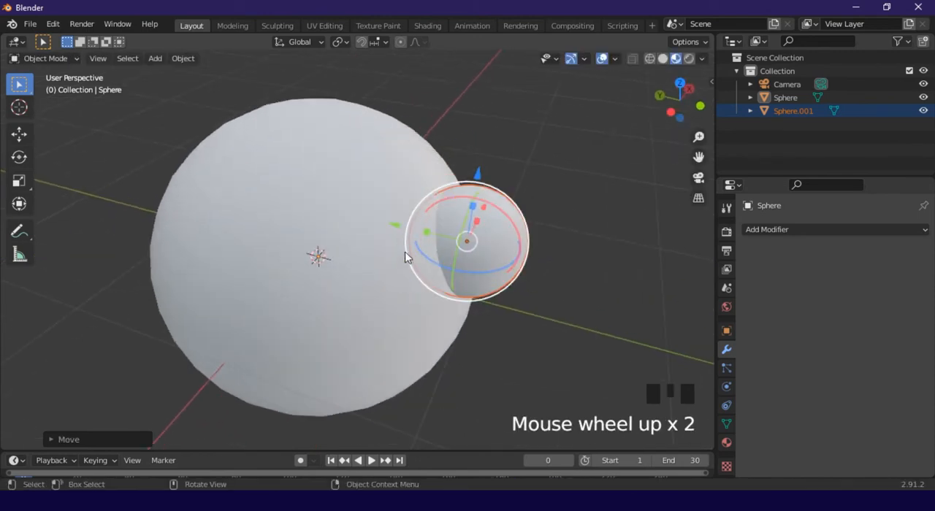
{"action": "left_click_drag", "start_coordinate": [392, 229], "coordinate": [361, 215]}
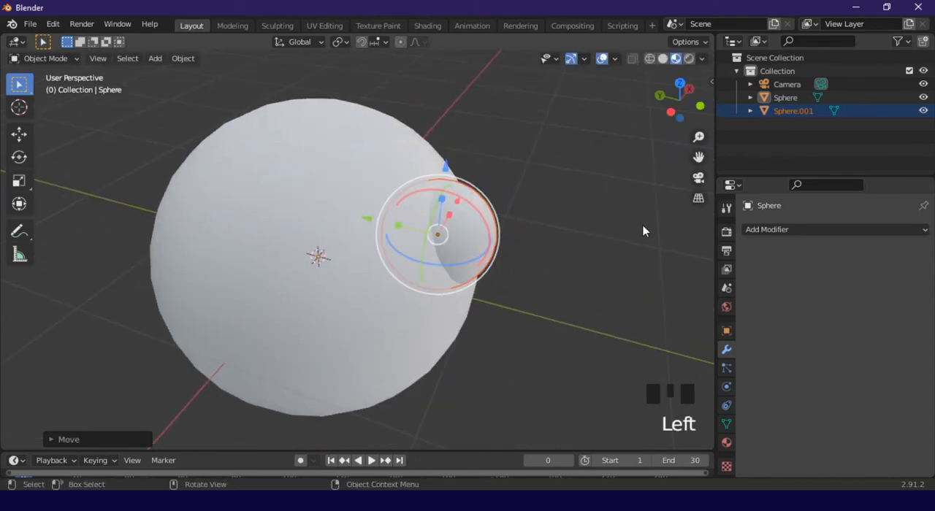
Shift the small sphere toward negative X so it sits like an eye on one side of the large sphere's front
{"action": "middle_click_drag", "start_coordinate": [643, 229], "coordinate": [404, 236]}
{"action": "left_click_drag", "start_coordinate": [370, 246], "coordinate": [325, 235]}
{"action": "middle_click_drag", "start_coordinate": [325, 235], "coordinate": [436, 231]}
{"action": "left_click_drag", "start_coordinate": [395, 224], "coordinate": [374, 225]}
{"action": "middle_click_drag", "start_coordinate": [570, 232], "coordinate": [488, 245]}
{"action": "left_click", "coordinate": [488, 252]}
Select the large sphere and switch the viewport to solid shading
{"action": "left_click", "coordinate": [406, 252]}
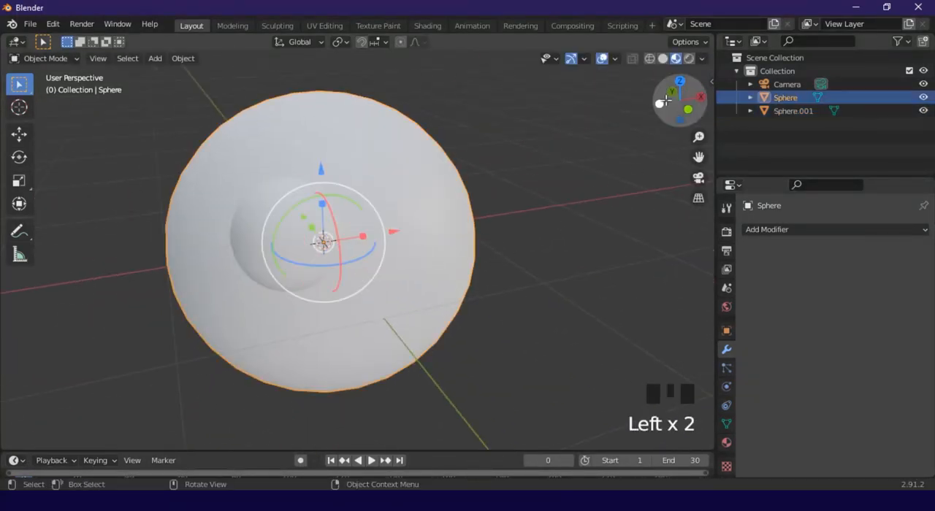
{"action": "left_click", "coordinate": [662, 60]}
{"action": "middle_click_drag", "start_coordinate": [471, 234], "coordinate": [465, 215]}
{"action": "scroll", "coordinate": [365, 234], "scroll_direction": "up", "scroll_amount": 2}
Add a Mirror modifier on the X axis to the small eye sphere
{"action": "left_click", "coordinate": [307, 202]}
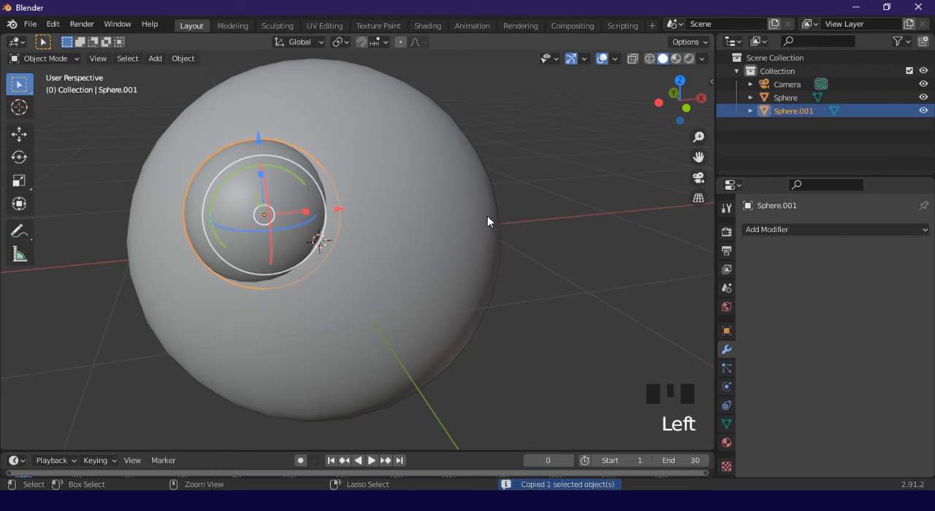
{"action": "left_click", "coordinate": [582, 246]}
{"action": "left_click", "coordinate": [244, 202]}
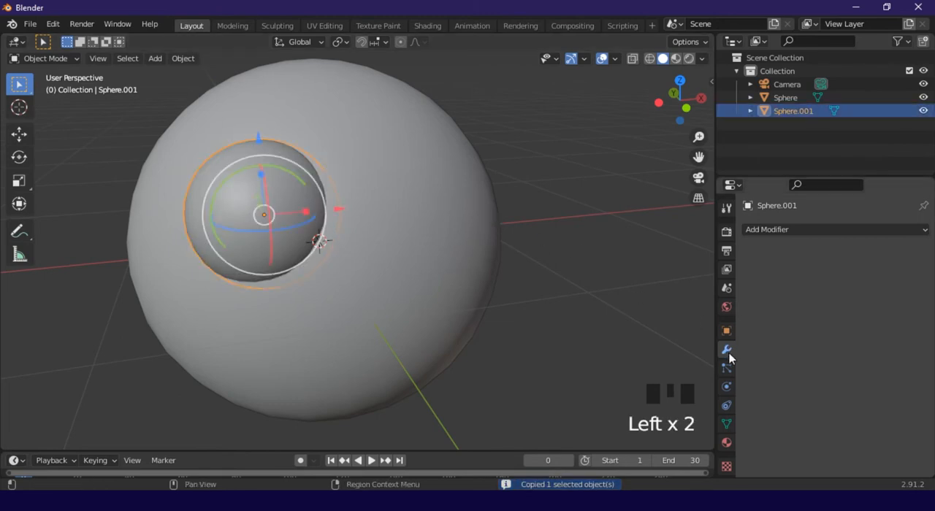
{"action": "left_click", "coordinate": [764, 230]}
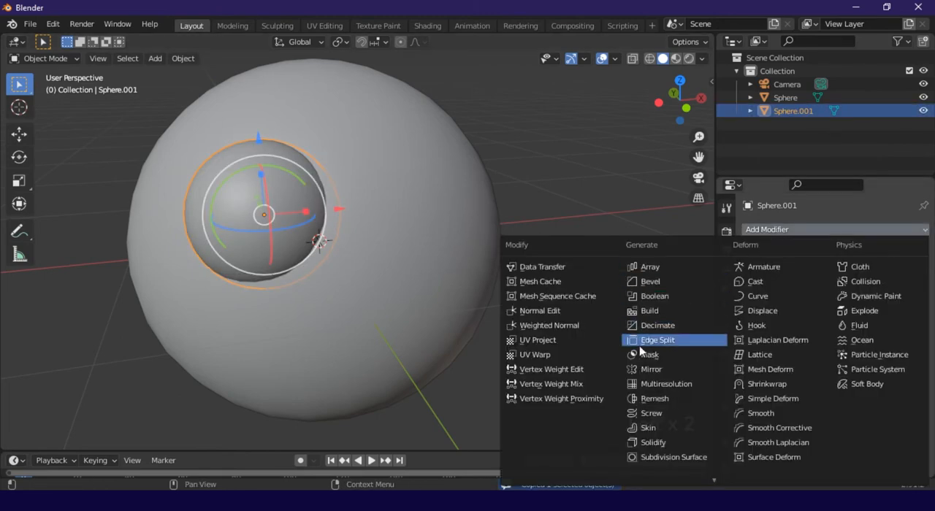
{"action": "left_click", "coordinate": [645, 370]}
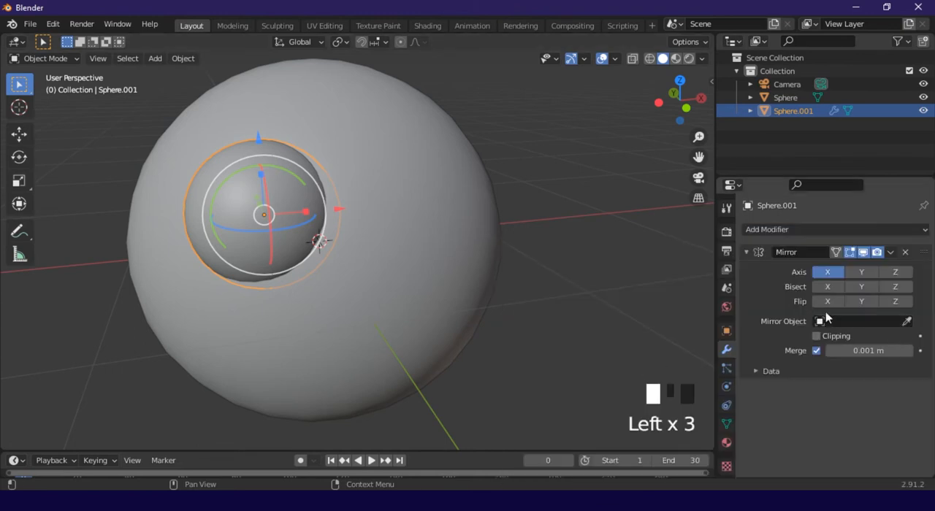
{"action": "mouse_move", "coordinate": [490, 267]}
{"action": "middle_mouse_down"}
{"action": "mouse_move", "coordinate": [474, 273]}
{"action": "mouse_move", "coordinate": [516, 261]}
{"action": "mouse_move", "coordinate": [504, 262]}
{"action": "middle_mouse_up"}
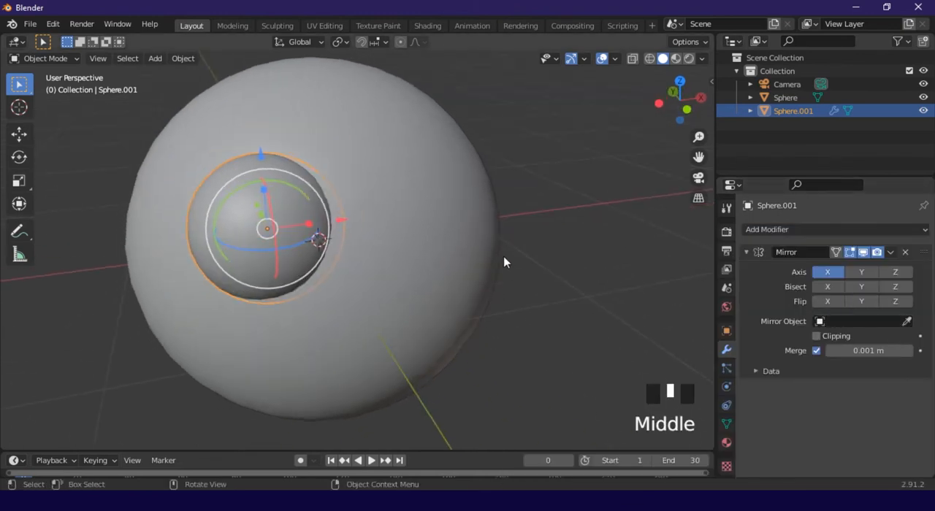
{"action": "middle_click_drag", "start_coordinate": [473, 222], "coordinate": [444, 217]}
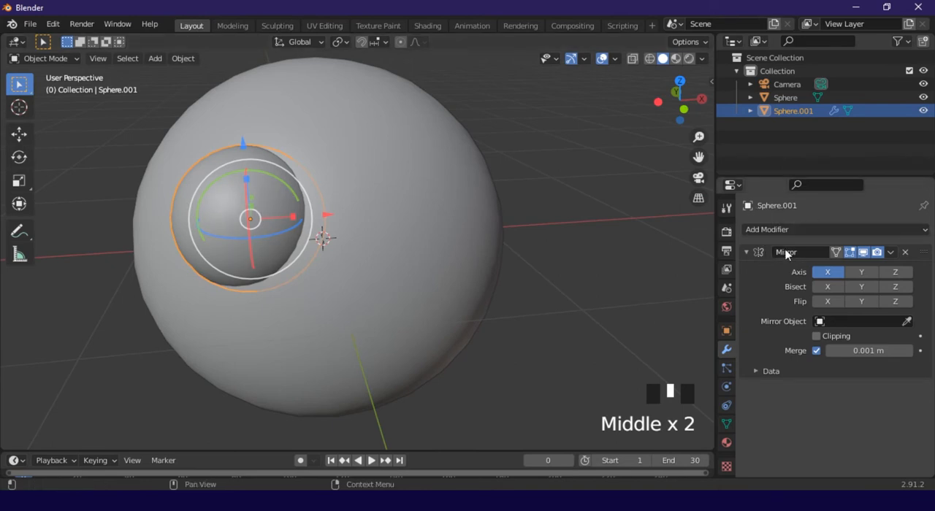
Pick the large sphere as the Mirror modifier's mirror object
{"action": "left_click", "coordinate": [905, 321]}
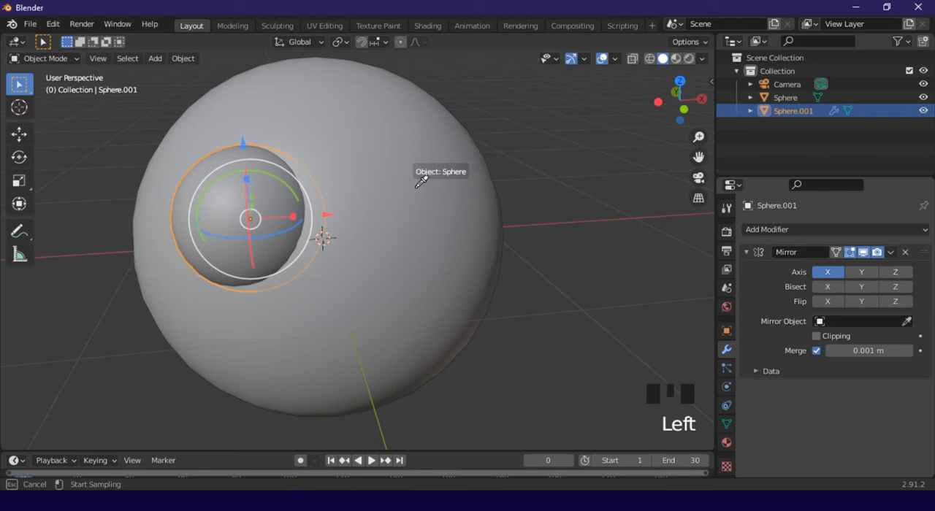
{"action": "left_click", "coordinate": [396, 145]}
{"action": "middle_click_drag", "start_coordinate": [407, 119], "coordinate": [459, 144]}
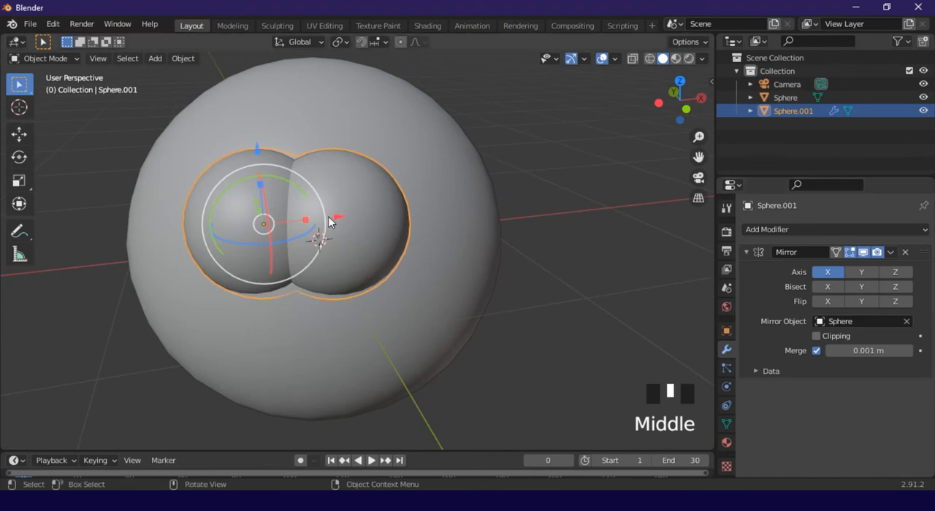
Move the eye sphere along negative X to separate it from its mirrored counterpart
{"action": "left_click_drag", "start_coordinate": [328, 221], "coordinate": [269, 220]}
{"action": "middle_click_drag", "start_coordinate": [357, 248], "coordinate": [558, 268]}
{"action": "left_click_drag", "start_coordinate": [558, 268], "coordinate": [450, 263]}
{"action": "middle_click_drag", "start_coordinate": [449, 263], "coordinate": [398, 255]}
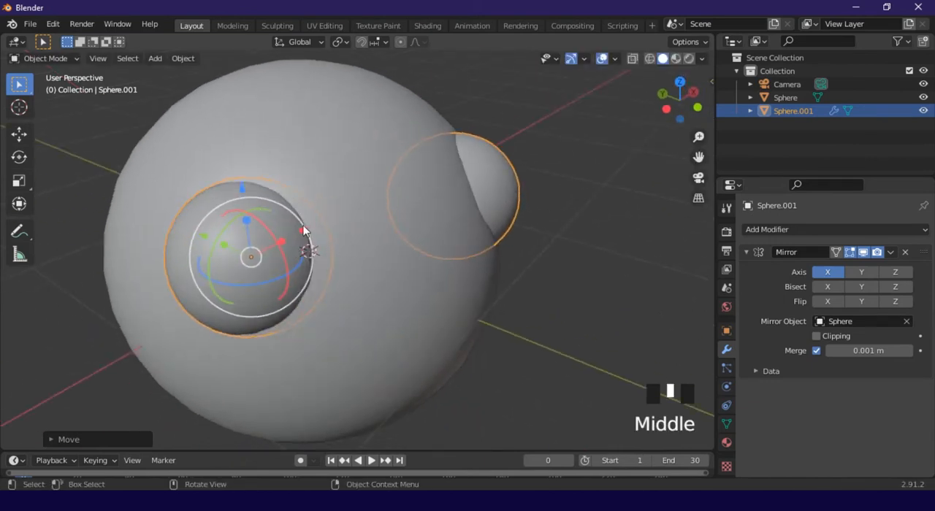
Fine-tune the eye sphere's position so both mirrored eyes protrude from the front with a small gap between them
{"action": "left_click_drag", "start_coordinate": [303, 231], "coordinate": [375, 251]}
{"action": "middle_click_drag", "start_coordinate": [376, 250], "coordinate": [357, 267]}
{"action": "left_click_drag", "start_coordinate": [293, 278], "coordinate": [308, 276]}
{"action": "middle_click_drag", "start_coordinate": [621, 295], "coordinate": [454, 266]}
{"action": "left_click", "coordinate": [574, 280]}
{"action": "left_click", "coordinate": [260, 216]}
{"action": "left_click_drag", "start_coordinate": [309, 212], "coordinate": [351, 208]}
{"action": "middle_click_drag", "start_coordinate": [350, 208], "coordinate": [332, 231]}
{"action": "left_click_drag", "start_coordinate": [332, 230], "coordinate": [377, 239]}
{"action": "mouse_move", "coordinate": [377, 239]}
{"action": "middle_mouse_down"}
{"action": "mouse_move", "coordinate": [541, 284]}
{"action": "mouse_move", "coordinate": [381, 246]}
{"action": "middle_mouse_up"}
{"action": "left_click_drag", "start_coordinate": [358, 217], "coordinate": [334, 218]}
Apply the Mirror modifier to the eyes
{"action": "left_click", "coordinate": [574, 285]}
{"action": "left_click", "coordinate": [451, 242]}
{"action": "left_click", "coordinate": [543, 283]}
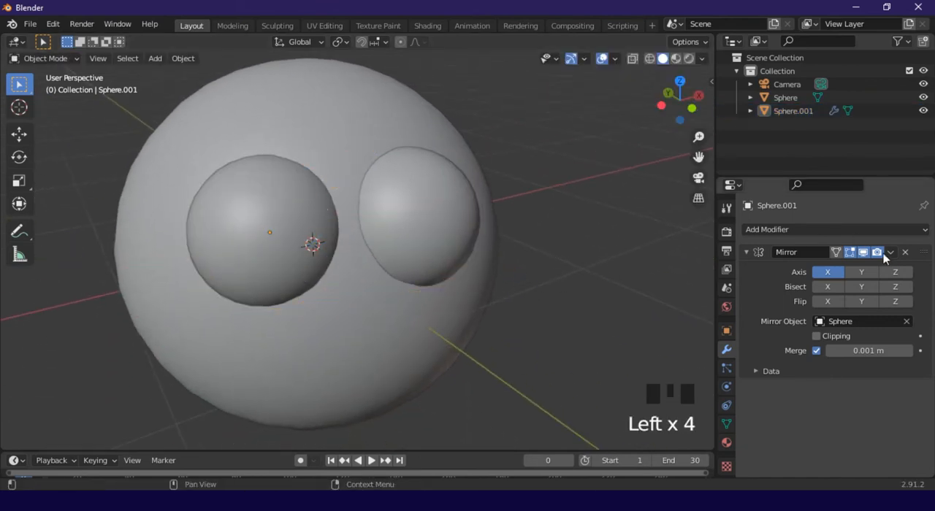
{"action": "left_click", "coordinate": [891, 253]}
{"action": "left_click", "coordinate": [847, 269]}
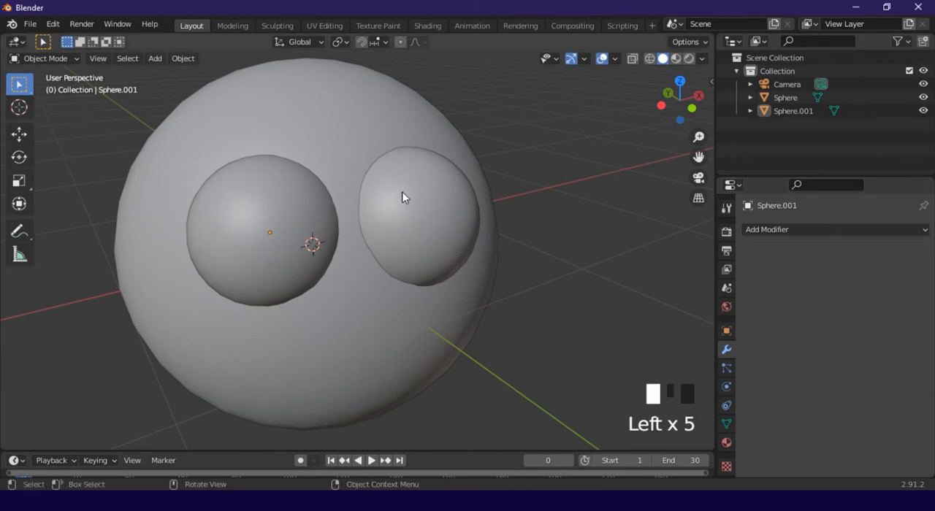
Select the eyes and create a new material for them
{"action": "middle_click_drag", "start_coordinate": [402, 197], "coordinate": [478, 253]}
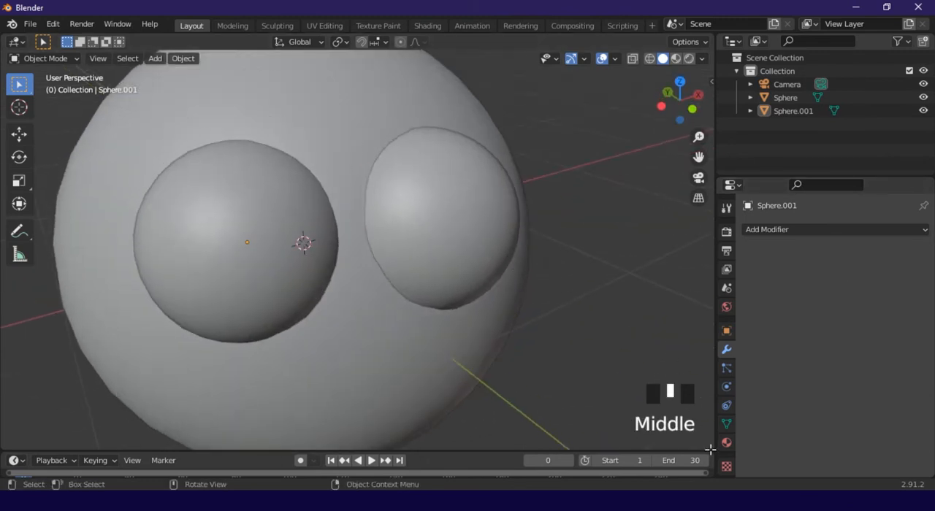
{"action": "left_click", "coordinate": [451, 242]}
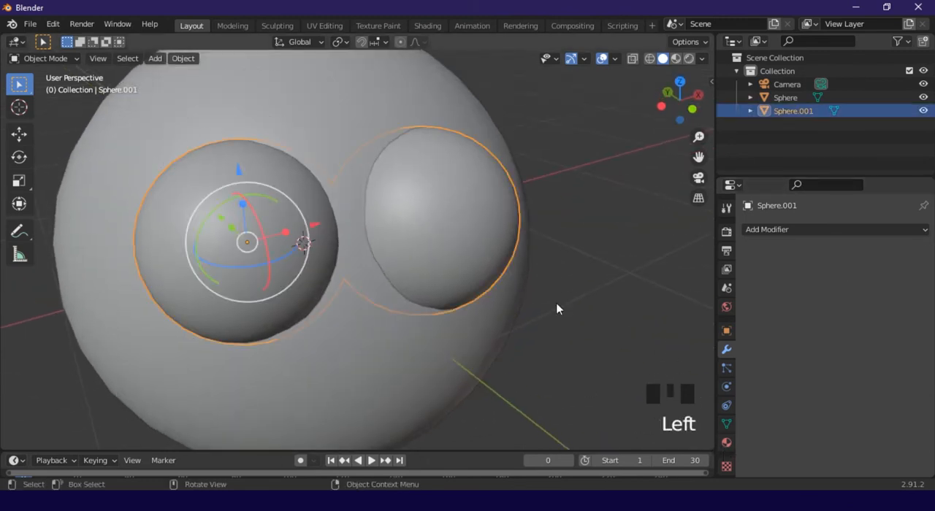
{"action": "left_click", "coordinate": [727, 443]}
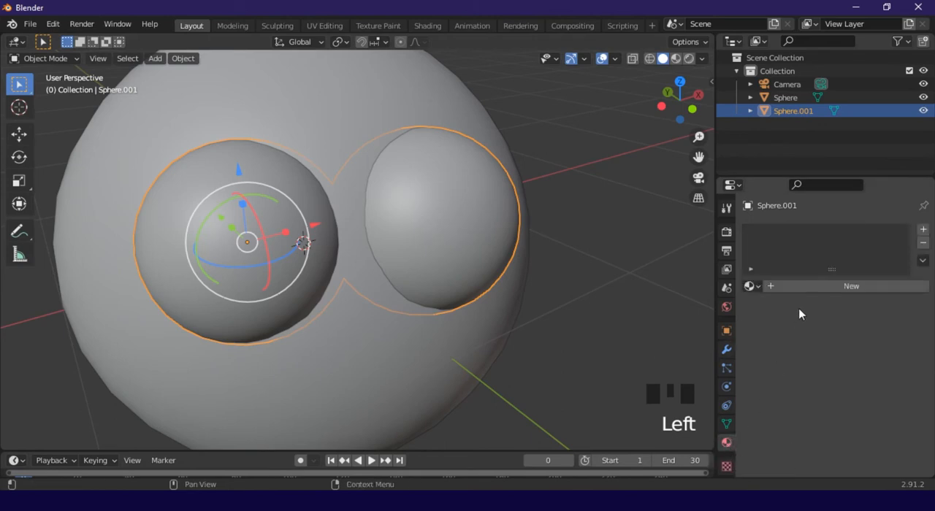
{"action": "left_click", "coordinate": [802, 287]}
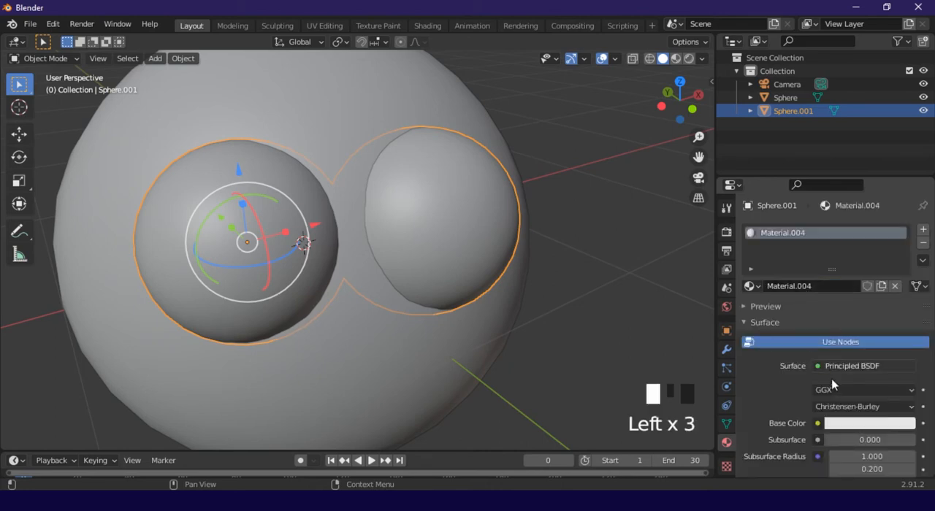
Set the eye material's base color to blue and its subsurface color to a lighter blue
{"action": "left_click", "coordinate": [853, 428]}
{"action": "left_click", "coordinate": [868, 427]}
{"action": "scroll", "coordinate": [848, 416], "scroll_direction": "down", "scroll_amount": 2}
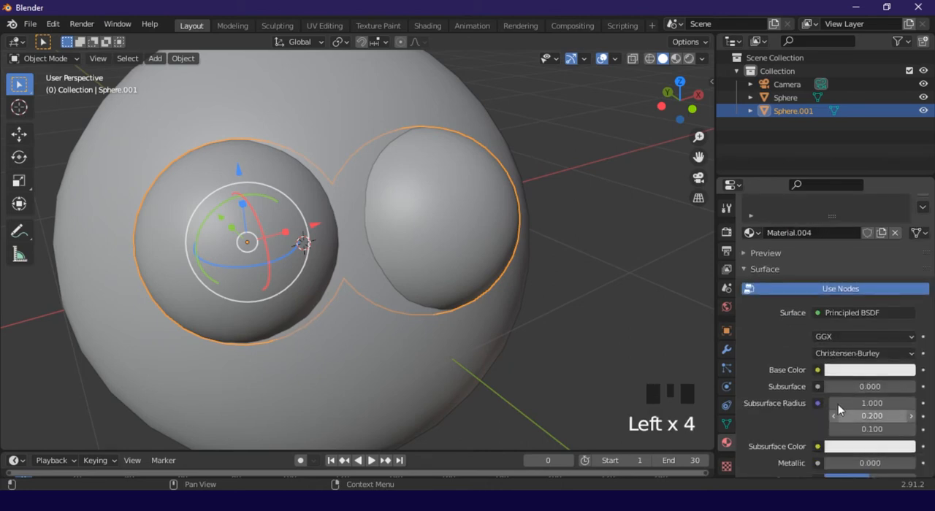
{"action": "left_click", "coordinate": [871, 373]}
{"action": "mouse_move", "coordinate": [828, 232]}
{"action": "left_mouse_down"}
{"action": "mouse_move", "coordinate": [826, 217]}
{"action": "mouse_move", "coordinate": [853, 225]}
{"action": "mouse_move", "coordinate": [869, 204]}
{"action": "left_mouse_up"}
{"action": "left_click", "coordinate": [621, 298]}
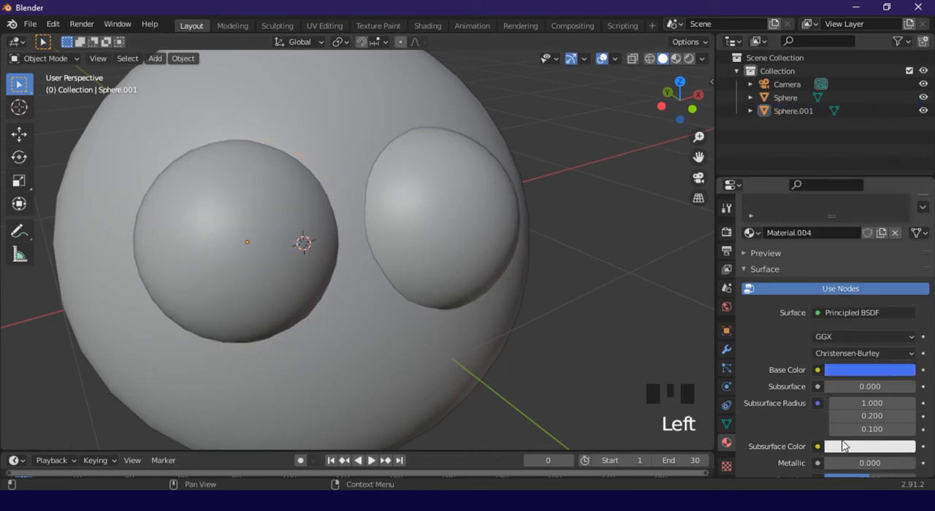
{"action": "left_click", "coordinate": [850, 447]}
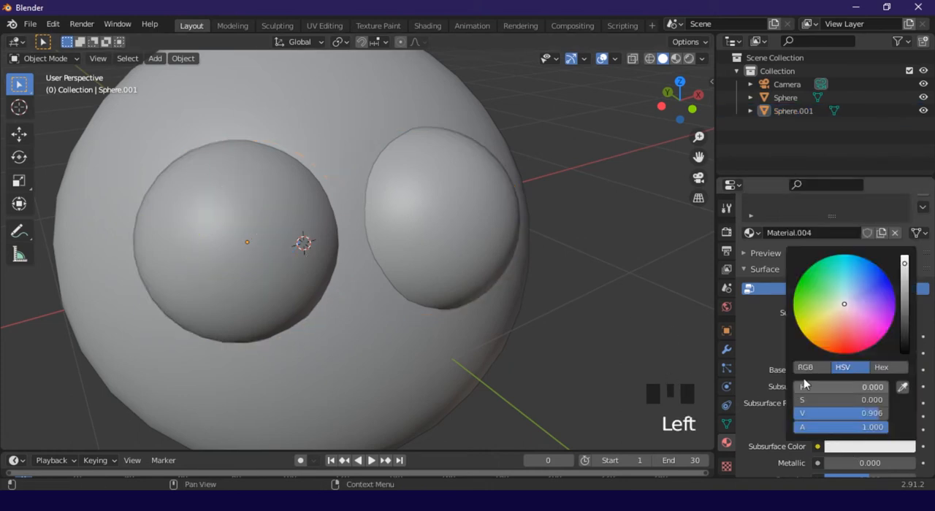
{"action": "left_click", "coordinate": [861, 289]}
Switch the viewport to Material Preview shading and examine the eye color on the character
{"action": "middle_click_drag", "start_coordinate": [571, 128], "coordinate": [440, 231]}
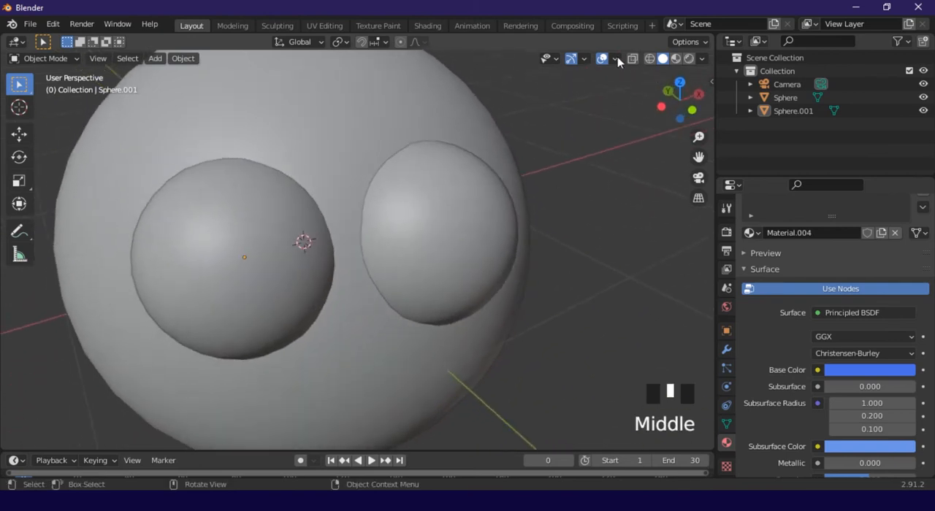
{"action": "left_click", "coordinate": [679, 61]}
{"action": "mouse_move", "coordinate": [445, 219]}
{"action": "middle_mouse_down"}
{"action": "mouse_move", "coordinate": [507, 211]}
{"action": "mouse_move", "coordinate": [518, 244]}
{"action": "mouse_move", "coordinate": [448, 217]}
{"action": "middle_mouse_up"}
{"action": "scroll", "coordinate": [447, 246], "scroll_direction": "down", "scroll_amount": 2}
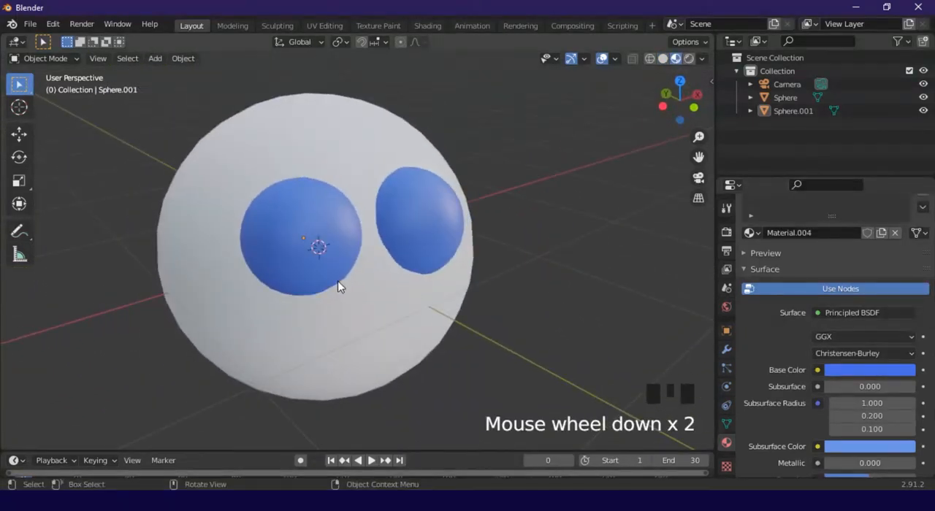
{"action": "scroll", "coordinate": [340, 284], "scroll_direction": "up", "scroll_amount": 2}
{"action": "middle_click_drag", "start_coordinate": [341, 285], "coordinate": [491, 262]}
Switch the viewport to Rendered shading and check how the character is lit from several angles
{"action": "left_click", "coordinate": [690, 61]}
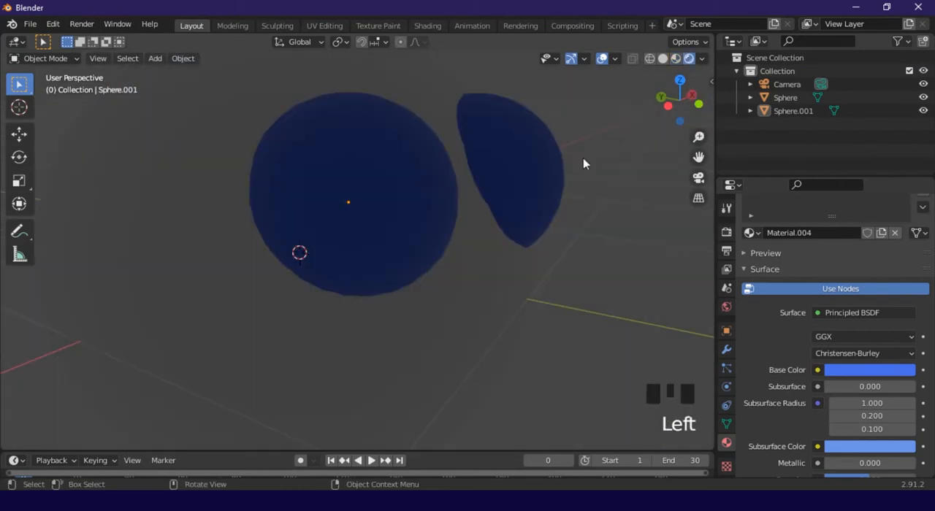
{"action": "scroll", "coordinate": [537, 171], "scroll_direction": "down", "scroll_amount": 2}
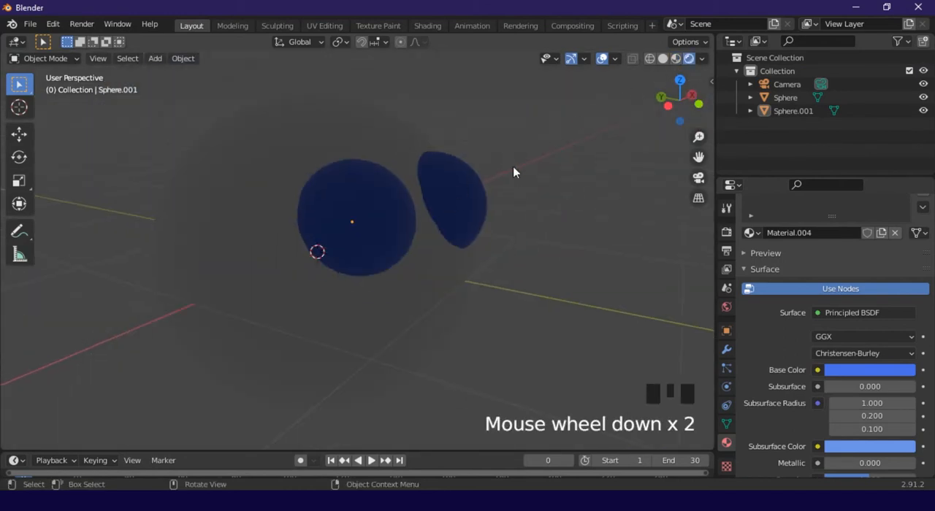
{"action": "scroll", "coordinate": [486, 223], "scroll_direction": "down", "scroll_amount": 4}
{"action": "middle_click_drag", "start_coordinate": [486, 223], "coordinate": [490, 288]}
{"action": "scroll", "coordinate": [434, 270], "scroll_direction": "down", "scroll_amount": 4}
{"action": "middle_click_drag", "start_coordinate": [434, 269], "coordinate": [312, 256]}
{"action": "scroll", "coordinate": [193, 86], "scroll_direction": "up", "scroll_amount": 2}
Add a Sun light to the scene
{"action": "key", "text": "shift+a"}
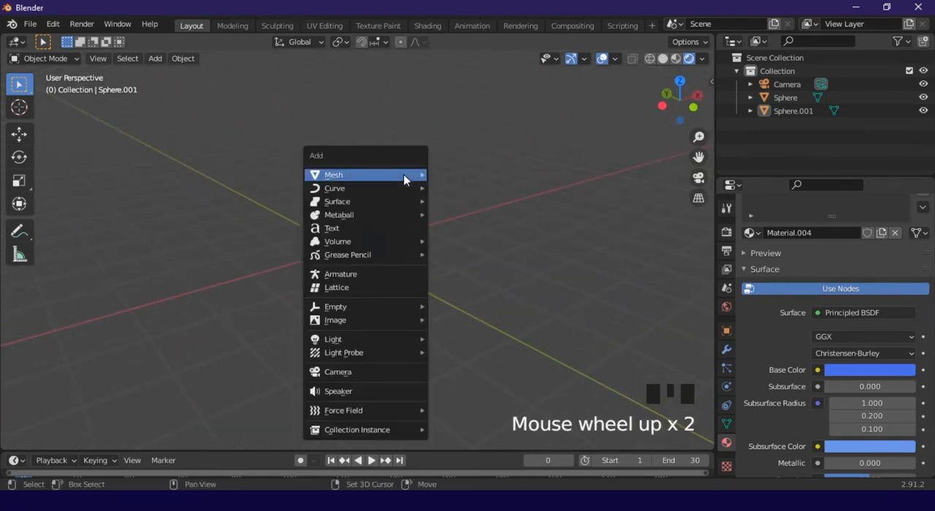
{"action": "mouse_move", "coordinate": [373, 340]}
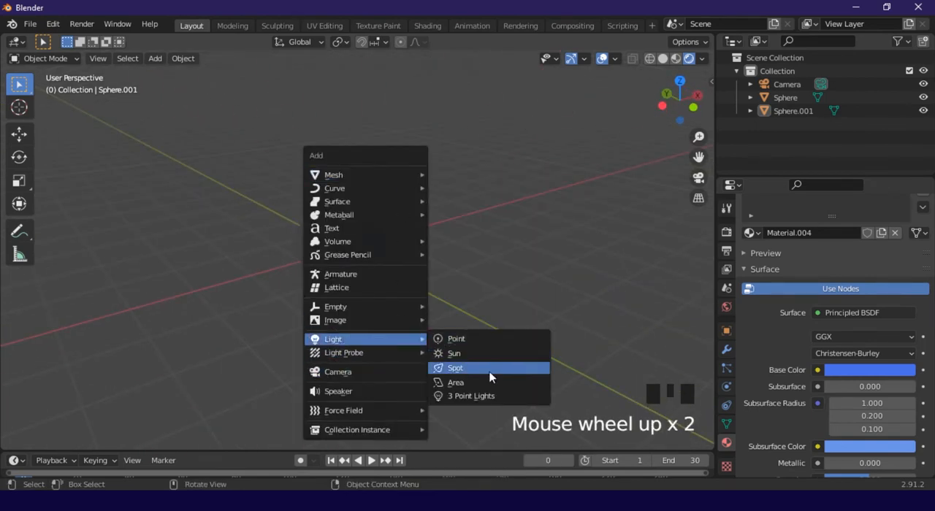
{"action": "left_click", "coordinate": [471, 352]}
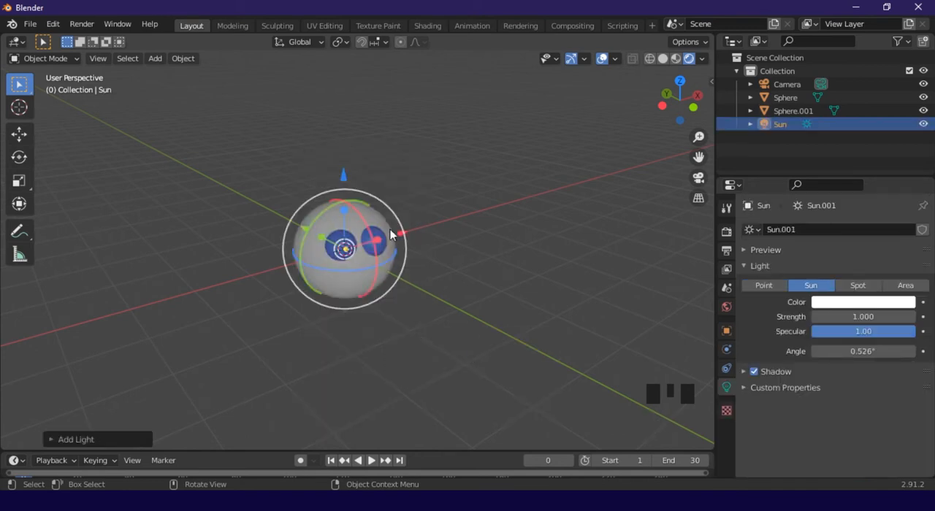
Select the large body sphere, create a new material for it and choose a pinkish base color
{"action": "left_click", "coordinate": [353, 262]}
{"action": "scroll", "coordinate": [353, 262], "scroll_direction": "up", "scroll_amount": 7}
{"action": "middle_click_drag", "start_coordinate": [385, 274], "coordinate": [318, 236]}
{"action": "left_click", "coordinate": [318, 236]}
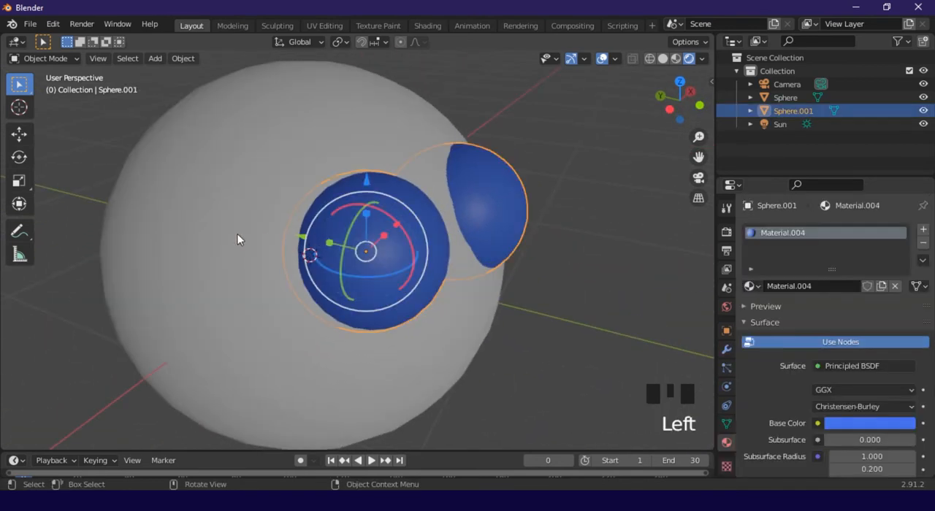
{"action": "left_click", "coordinate": [236, 238]}
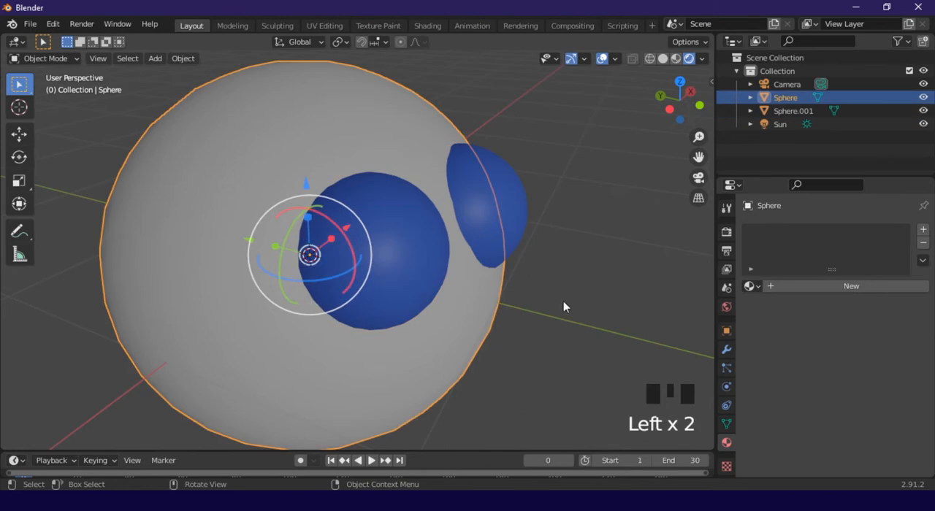
{"action": "left_click", "coordinate": [783, 285]}
{"action": "left_click", "coordinate": [864, 427]}
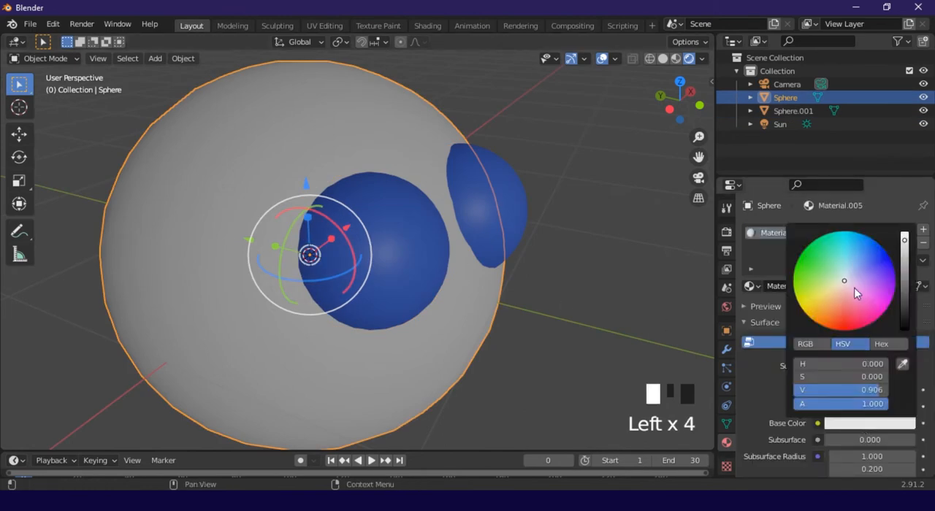
{"action": "left_click", "coordinate": [855, 303]}
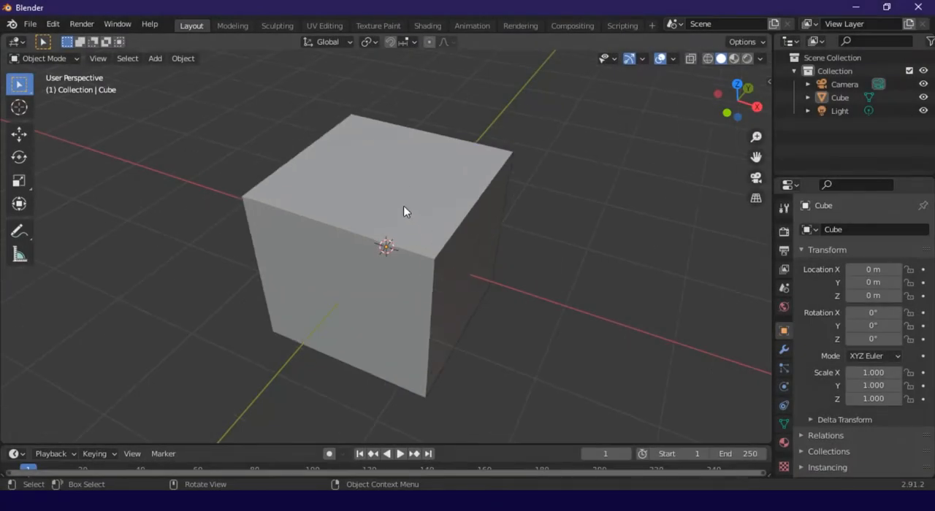
Select the cube in the new scene and show its material settings and nodes in the Shading workspace
{"action": "left_click", "coordinate": [444, 217]}
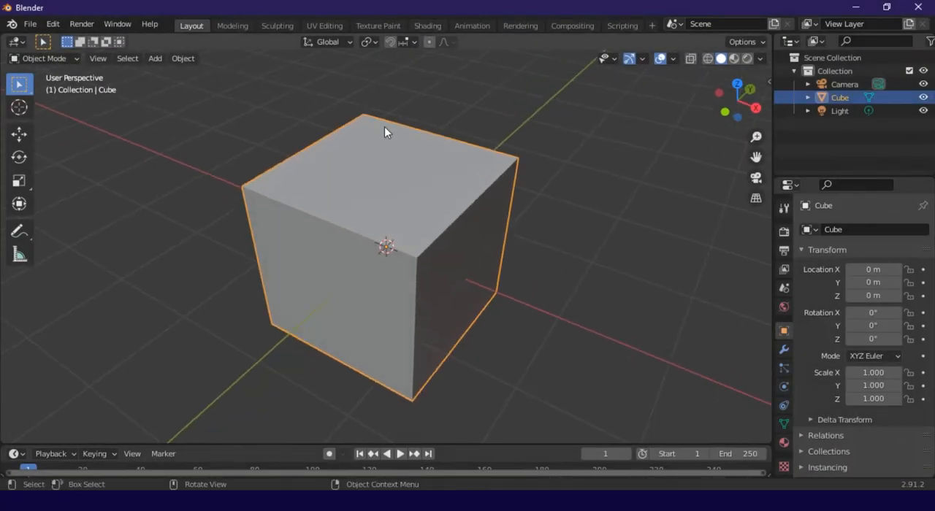
{"action": "left_click", "coordinate": [431, 26]}
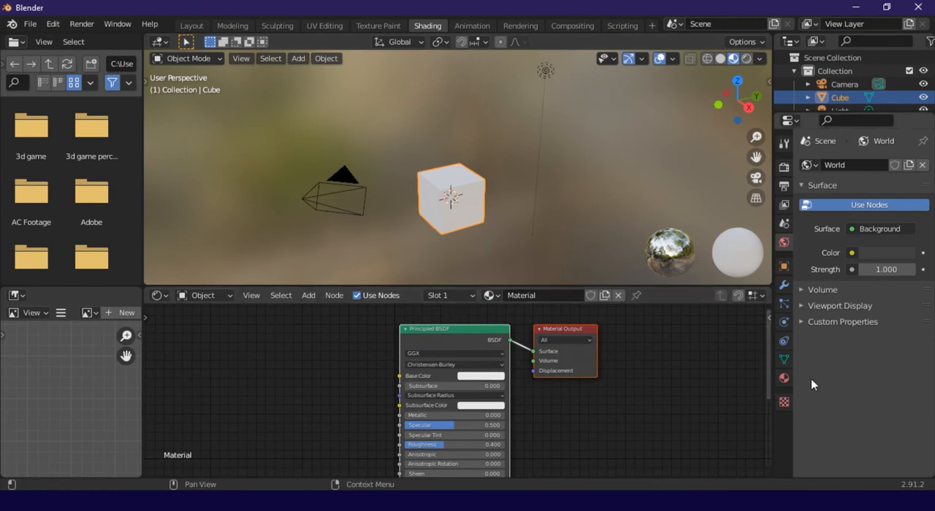
{"action": "left_click", "coordinate": [783, 378]}
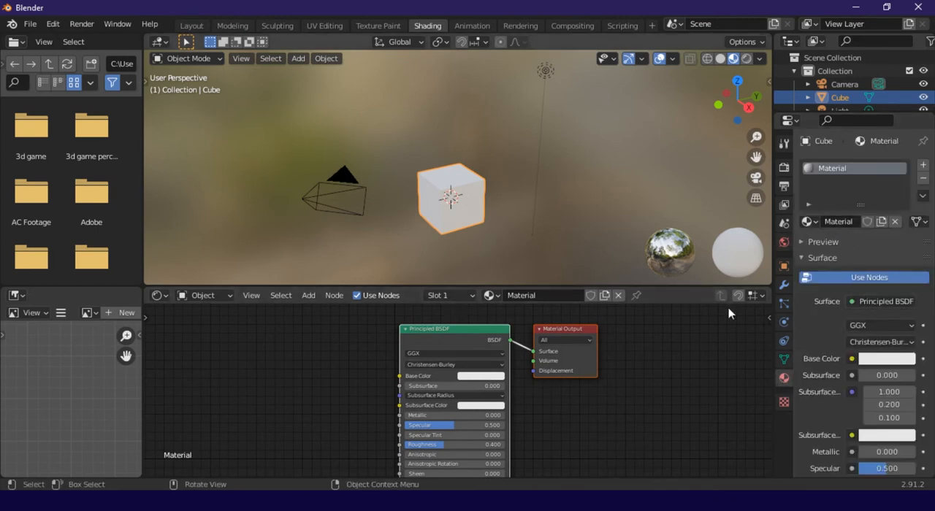
{"action": "left_click", "coordinate": [609, 439]}
{"action": "scroll", "coordinate": [447, 389], "scroll_direction": "up", "scroll_amount": 1}
{"action": "middle_click_drag", "start_coordinate": [447, 388], "coordinate": [498, 395]}
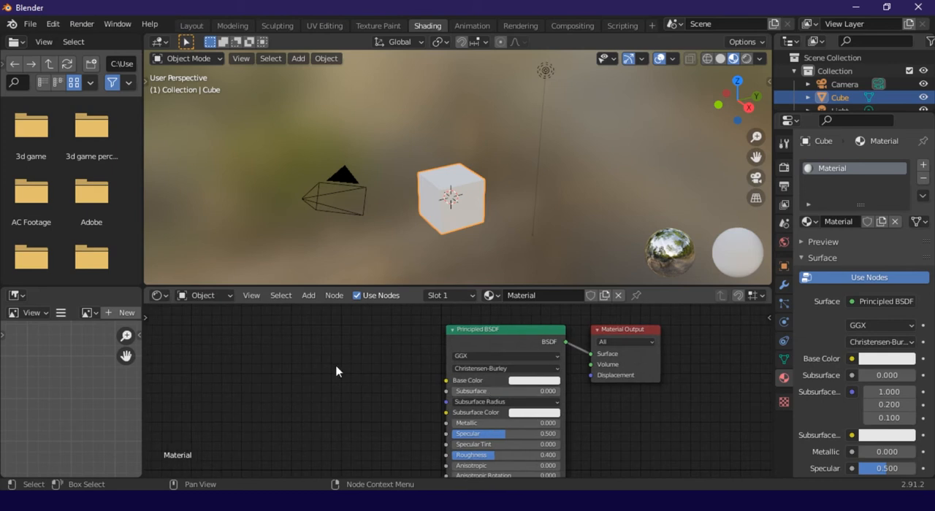
Browse the folder listing for a texture image and check the Downloads folder in File Explorer
{"action": "scroll", "coordinate": [103, 197], "scroll_direction": "down", "scroll_amount": 10}
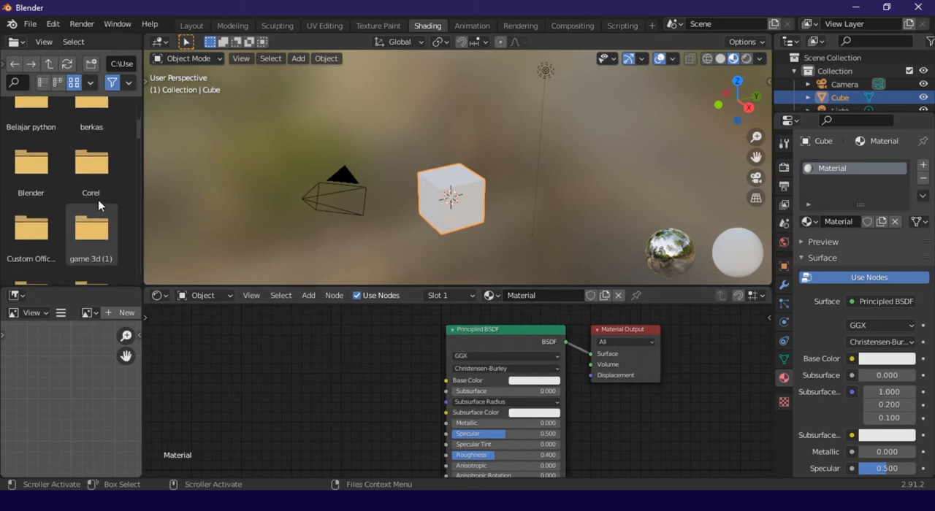
{"action": "scroll", "coordinate": [107, 194], "scroll_direction": "down", "scroll_amount": 10}
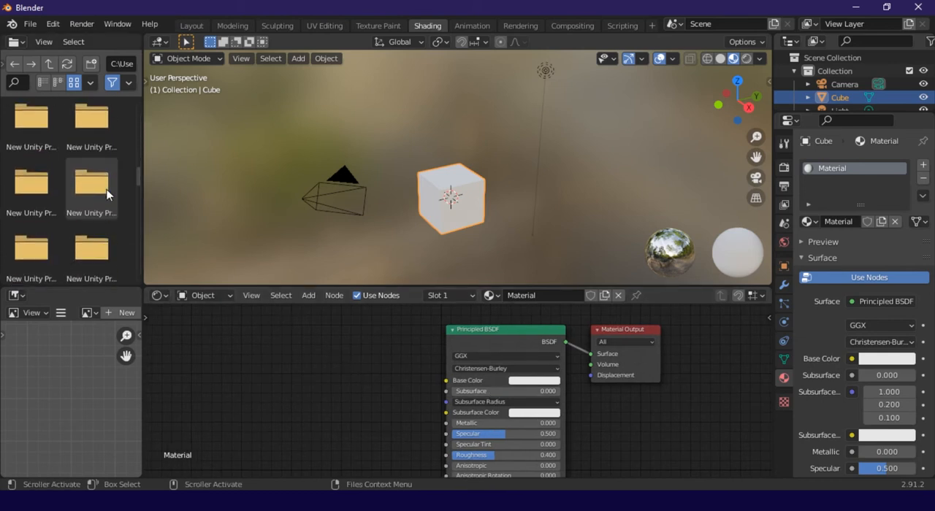
{"action": "scroll", "coordinate": [107, 194], "scroll_direction": "down", "scroll_amount": 10}
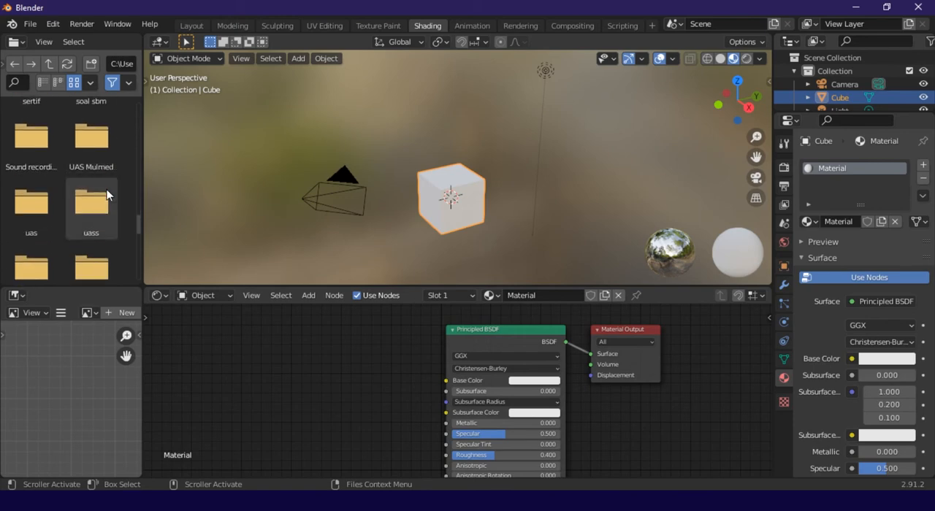
{"action": "key", "text": "alt+Tab"}
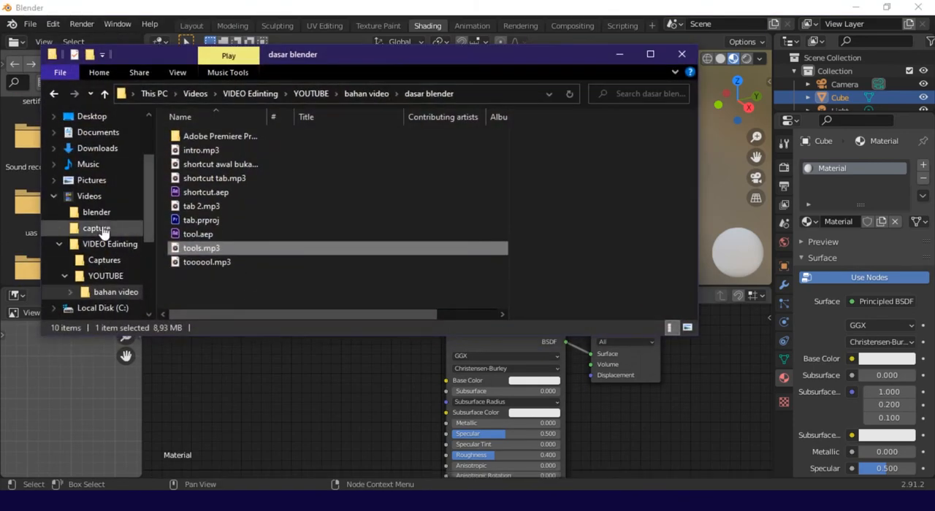
{"action": "left_click", "coordinate": [95, 148]}
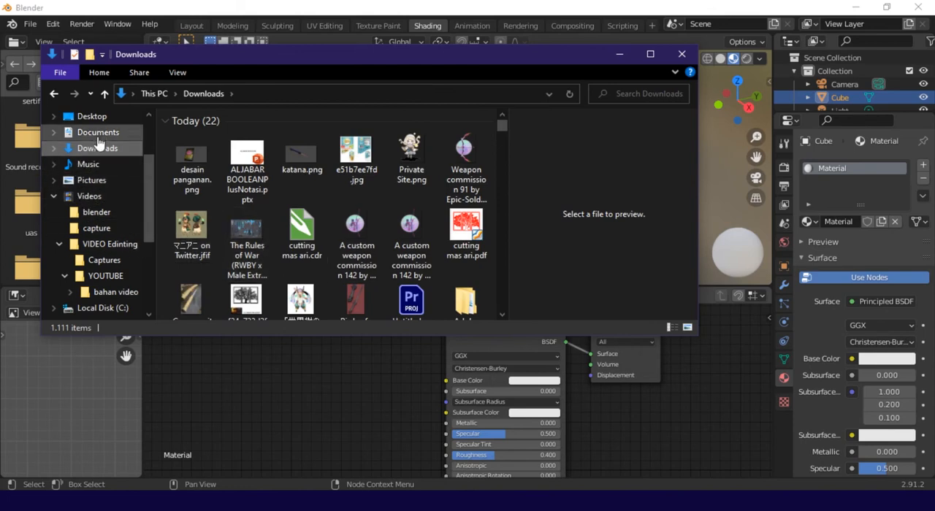
{"action": "left_click", "coordinate": [619, 54]}
Refresh the file listing and add the Old wood texture image to the cube's material nodes, beside the Principled BSDF
{"action": "left_click", "coordinate": [68, 66]}
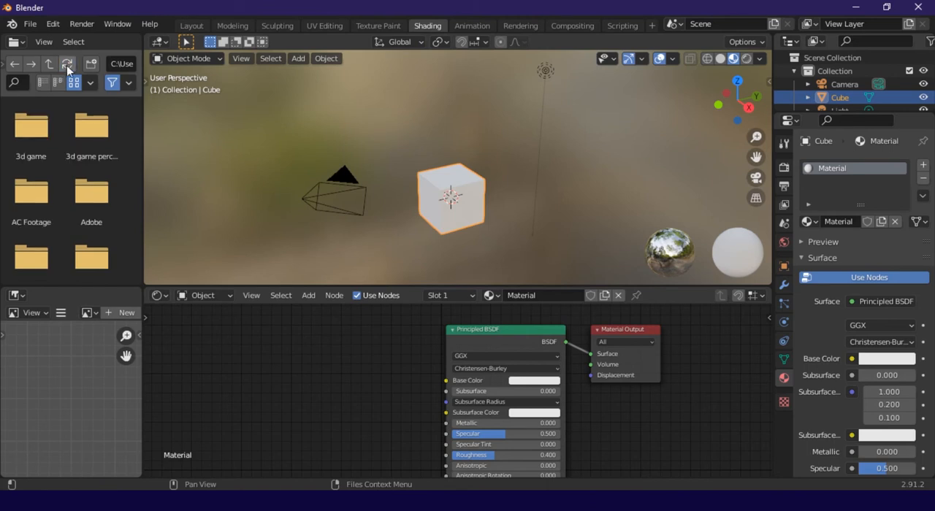
{"action": "scroll", "coordinate": [138, 164], "scroll_direction": "down", "scroll_amount": 5}
{"action": "left_click_drag", "start_coordinate": [139, 159], "coordinate": [149, 289]}
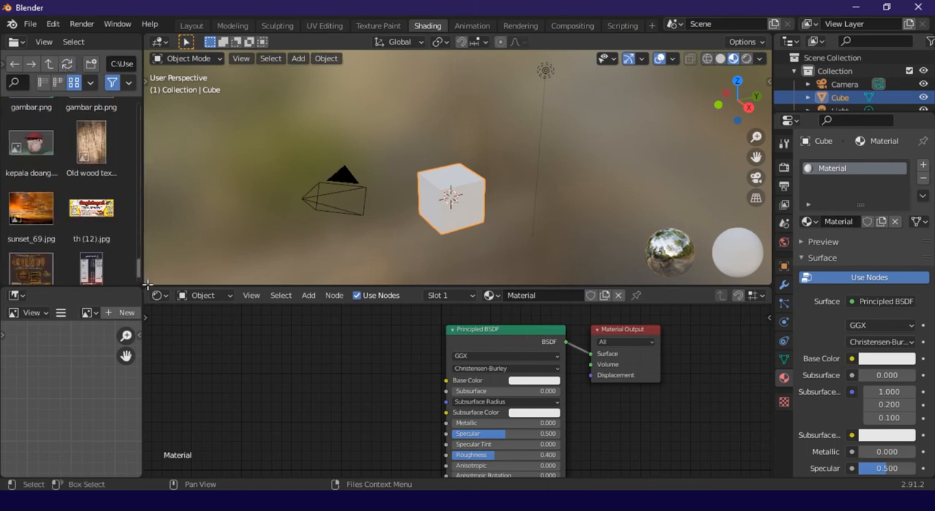
{"action": "left_click_drag", "start_coordinate": [87, 164], "coordinate": [319, 359]}
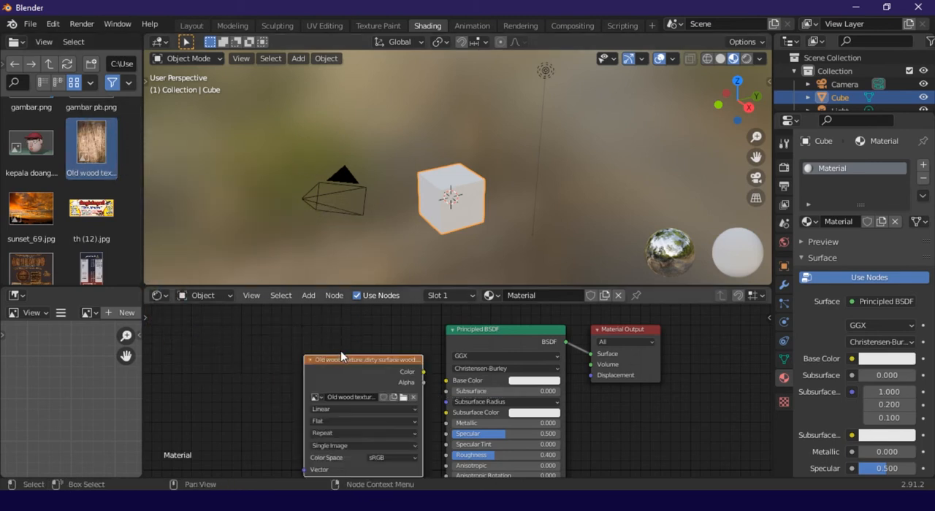
Connect the wood texture's Color output to the Principled BSDF's Base Color and inspect the texture on the cube
{"action": "left_click", "coordinate": [349, 365]}
{"action": "scroll", "coordinate": [429, 389], "scroll_direction": "up", "scroll_amount": 3}
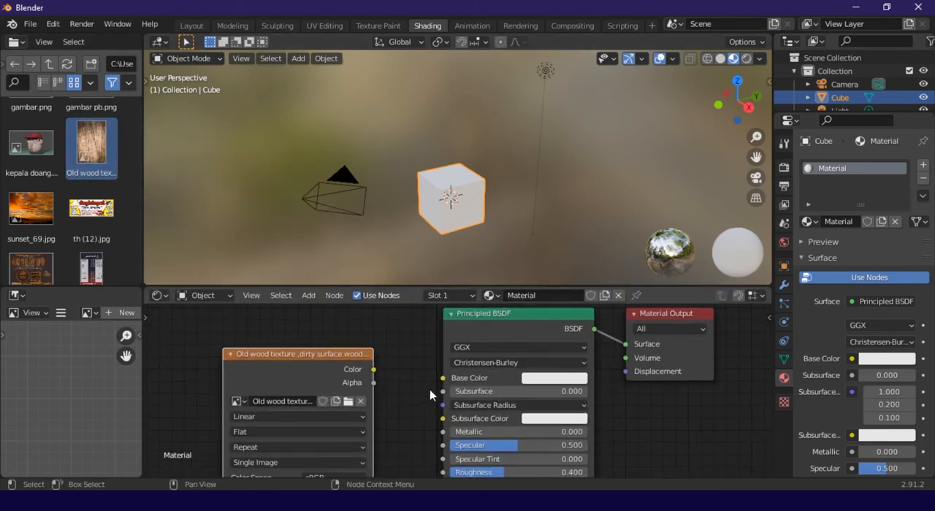
{"action": "left_click_drag", "start_coordinate": [342, 362], "coordinate": [438, 374]}
{"action": "scroll", "coordinate": [471, 179], "scroll_direction": "up", "scroll_amount": 3}
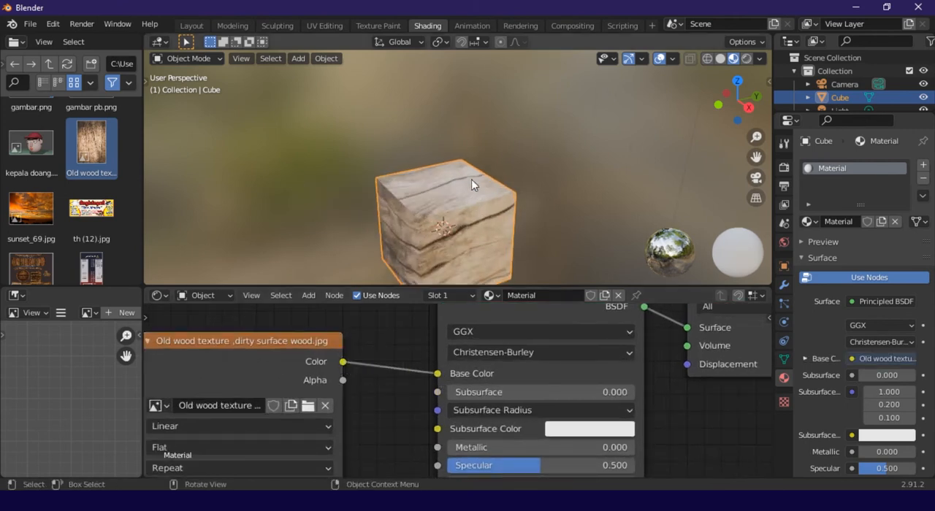
{"action": "left_click_drag", "start_coordinate": [754, 165], "coordinate": [775, 103]}
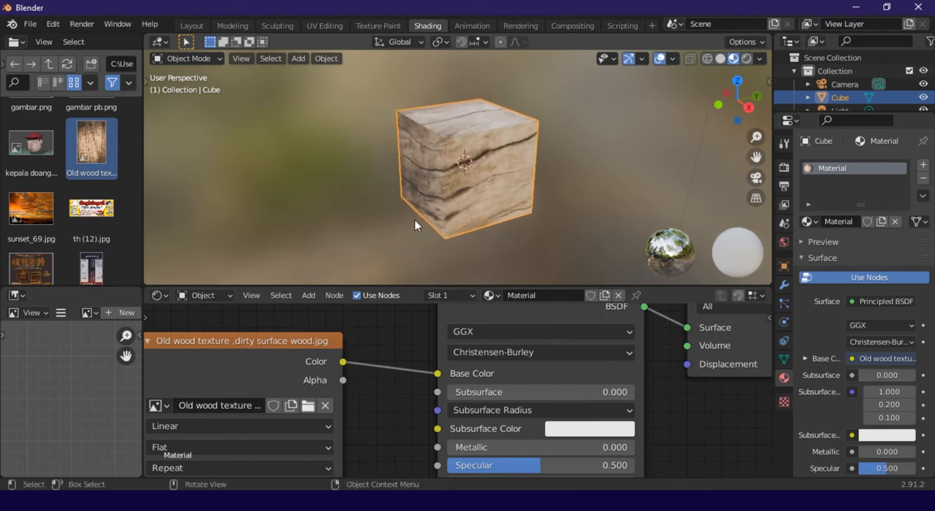
{"action": "scroll", "coordinate": [415, 221], "scroll_direction": "up", "scroll_amount": 3}
{"action": "middle_click_drag", "start_coordinate": [458, 212], "coordinate": [413, 178]}
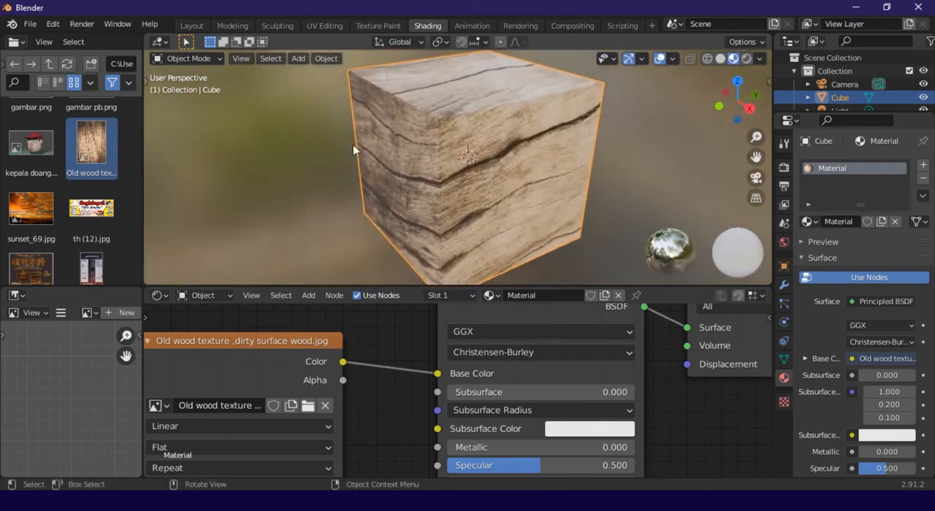
Return to the Layout workspace and show the textured cube in Rendered shading
{"action": "left_click", "coordinate": [191, 25]}
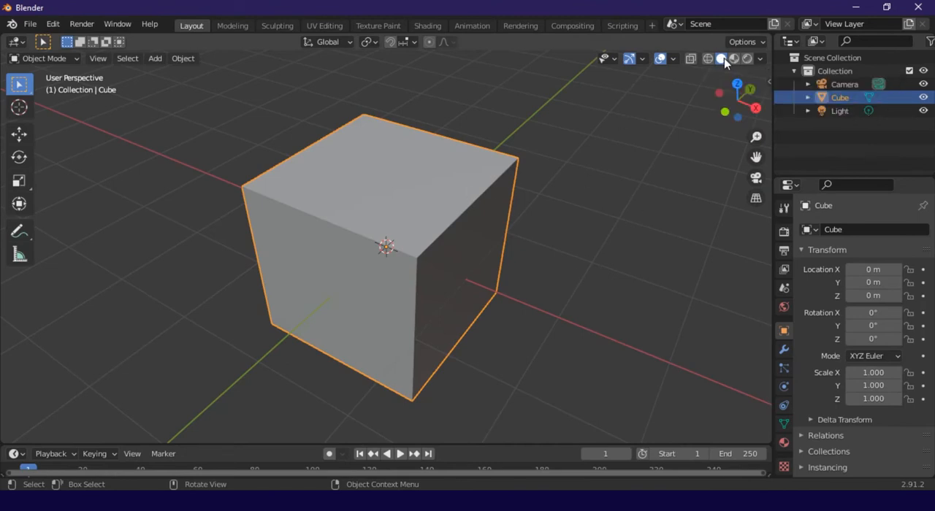
{"action": "left_click", "coordinate": [746, 58]}
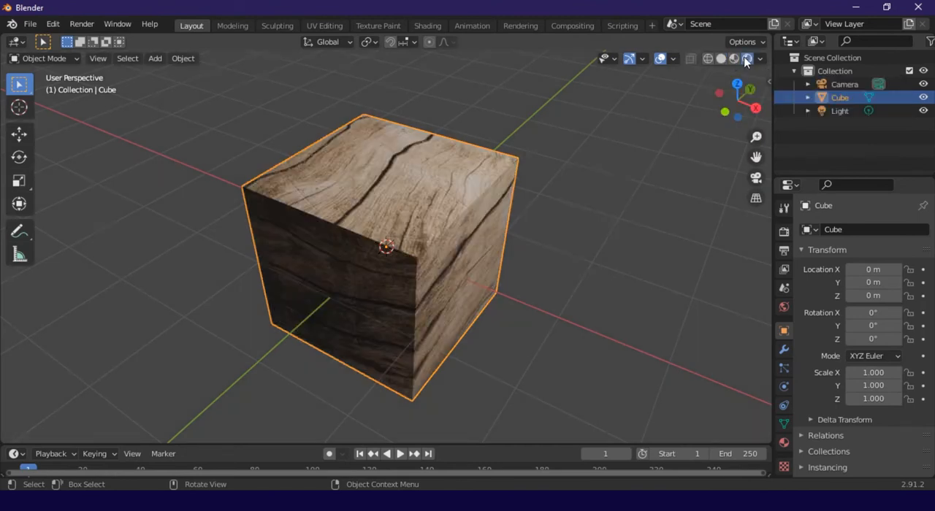
{"action": "middle_click_drag", "start_coordinate": [621, 146], "coordinate": [450, 196]}
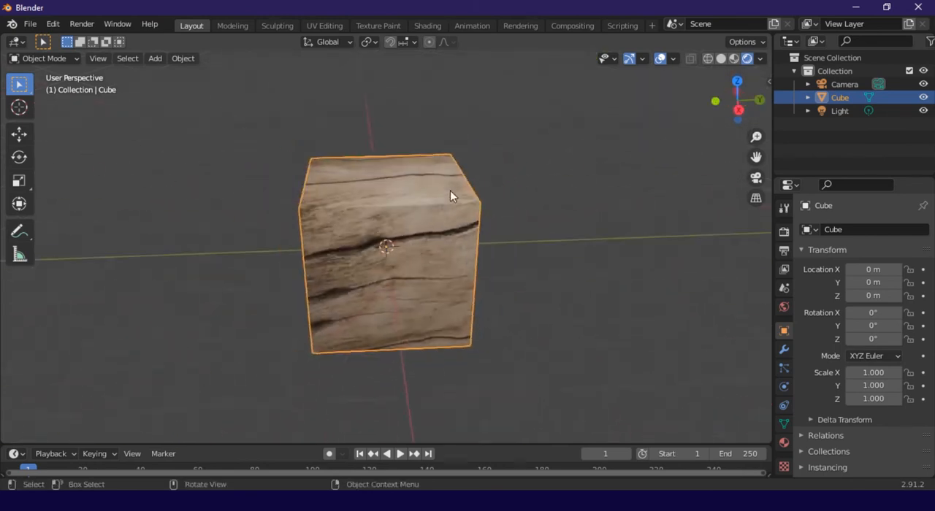
View the textured cube through the scene camera
{"action": "scroll", "coordinate": [450, 191], "scroll_direction": "down", "scroll_amount": 5}
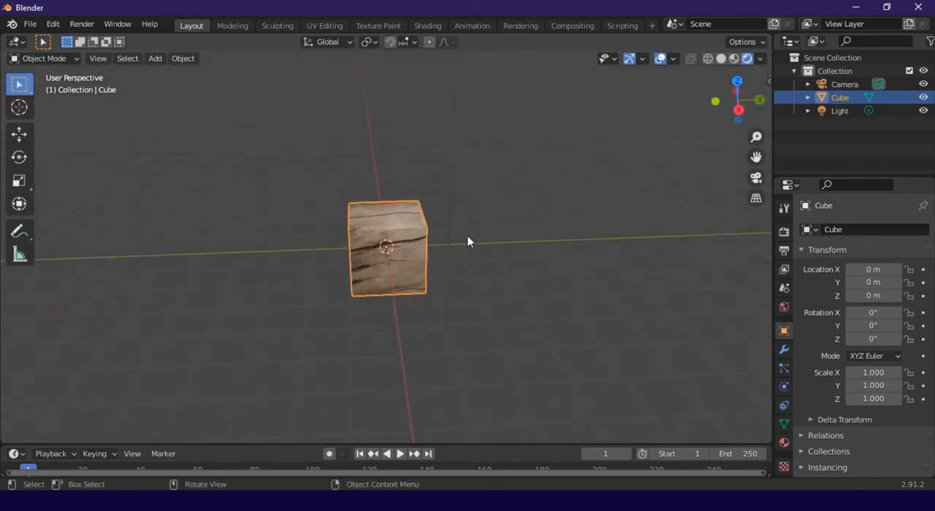
{"action": "left_click", "coordinate": [757, 178]}
{"action": "scroll", "coordinate": [395, 242], "scroll_direction": "up", "scroll_amount": 3}
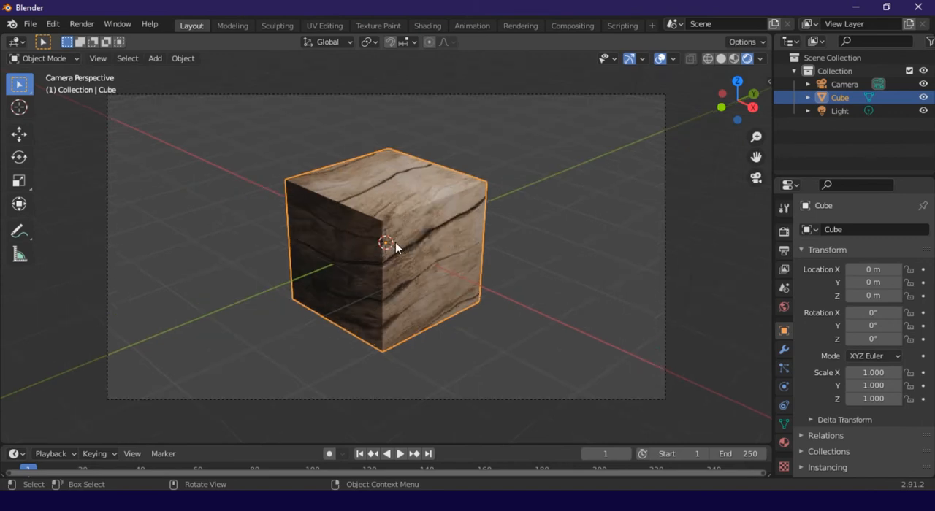
Deselect the cube and inspect it from an angle outside the camera view
{"action": "left_click", "coordinate": [85, 208]}
{"action": "scroll", "coordinate": [408, 238], "scroll_direction": "down", "scroll_amount": 2}
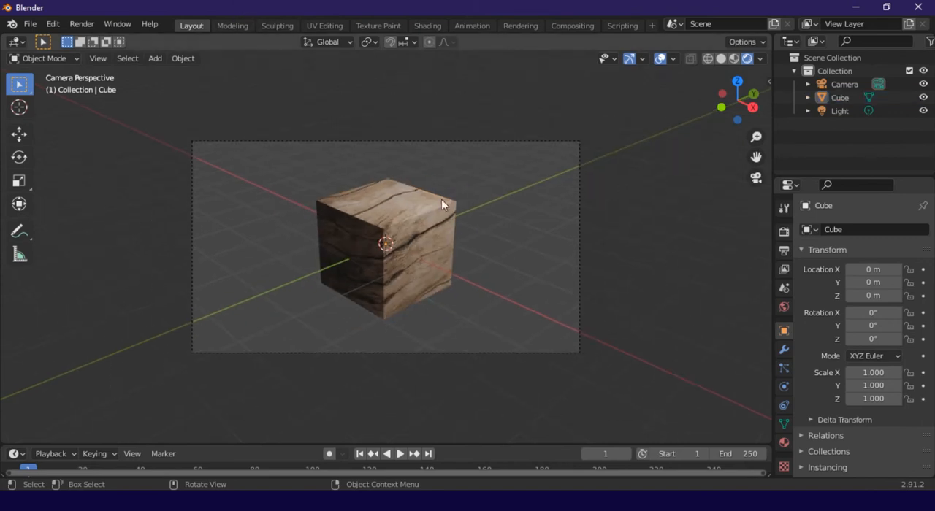
{"action": "middle_click_drag", "start_coordinate": [442, 199], "coordinate": [460, 271]}
{"action": "key", "text": "KP_0"}
{"action": "scroll", "coordinate": [382, 251], "scroll_direction": "up", "scroll_amount": 2}
{"action": "scroll", "coordinate": [460, 271], "scroll_direction": "up", "scroll_amount": 1}
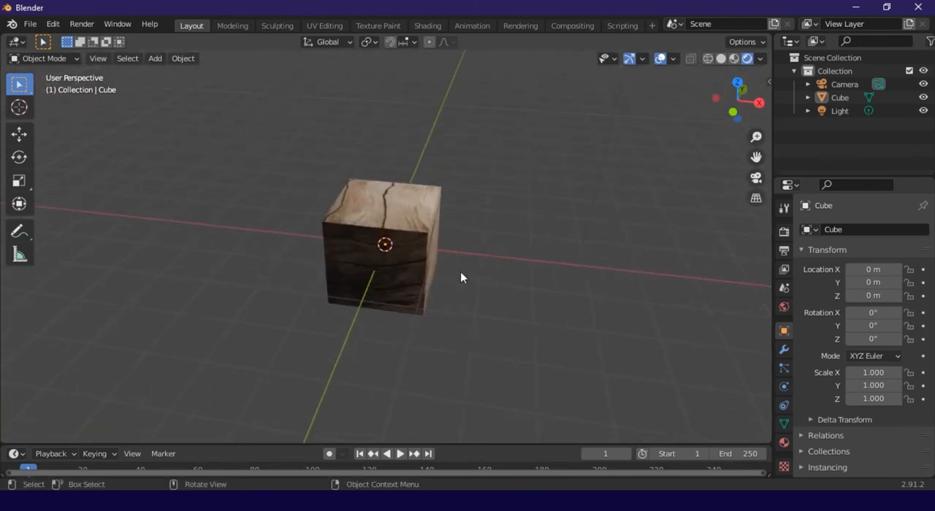
Apply the 4K DCI 2160p preset to the scene's render output dimensions
{"action": "left_click", "coordinate": [784, 250]}
{"action": "left_click", "coordinate": [784, 232]}
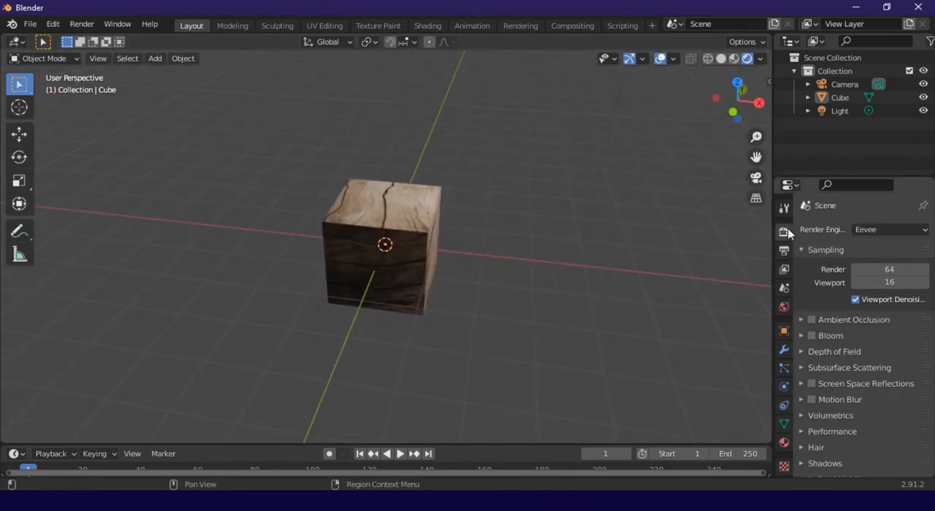
{"action": "left_click", "coordinate": [785, 252]}
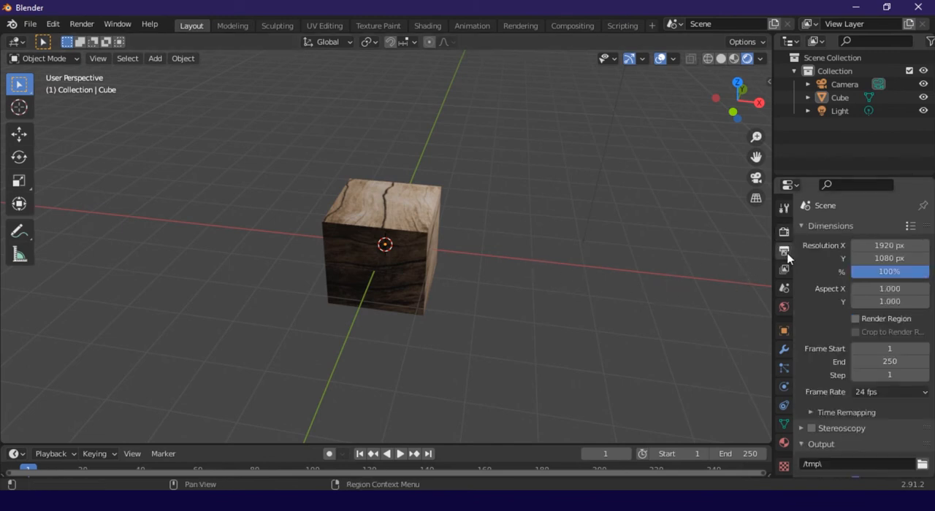
{"action": "left_click", "coordinate": [785, 231]}
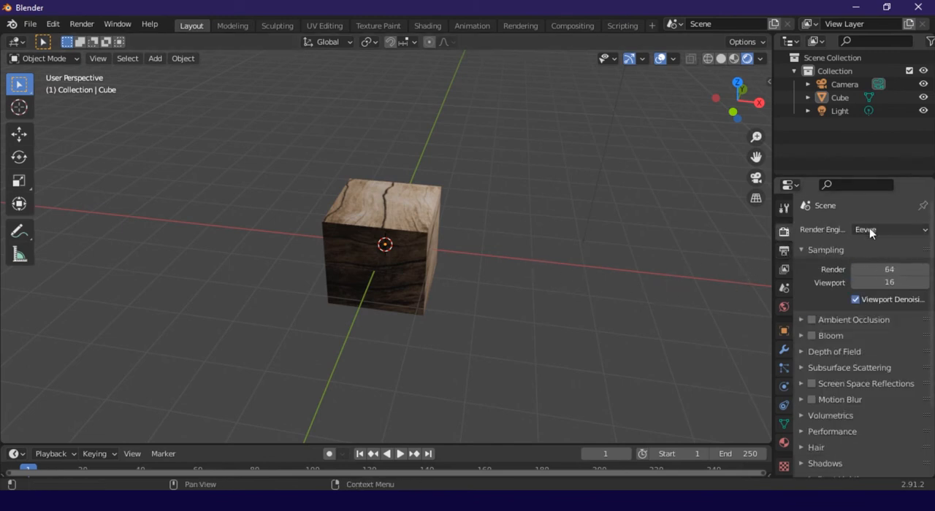
{"action": "left_click", "coordinate": [784, 251]}
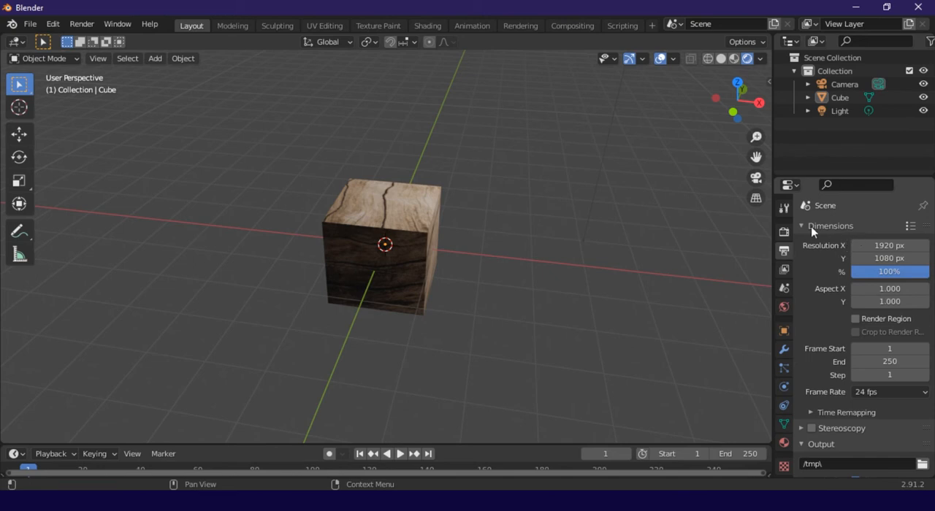
{"action": "left_click", "coordinate": [910, 227]}
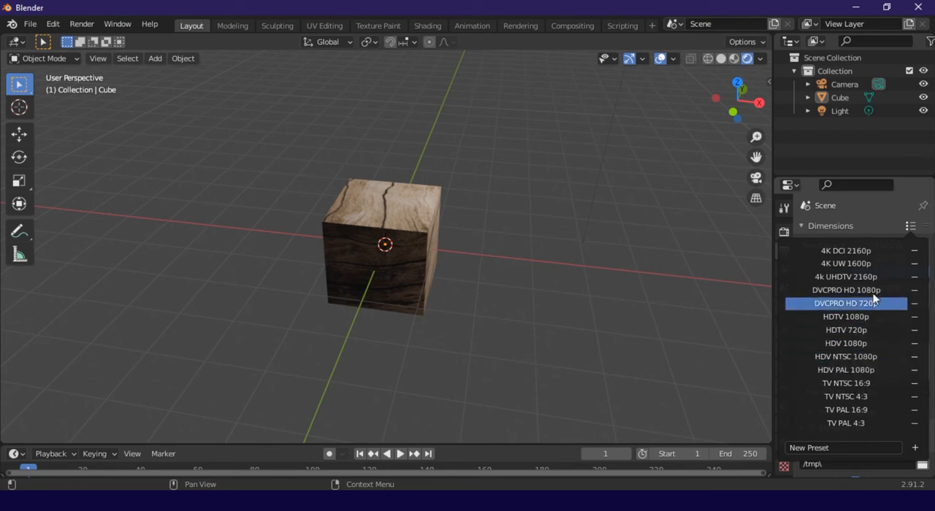
{"action": "left_click", "coordinate": [858, 251]}
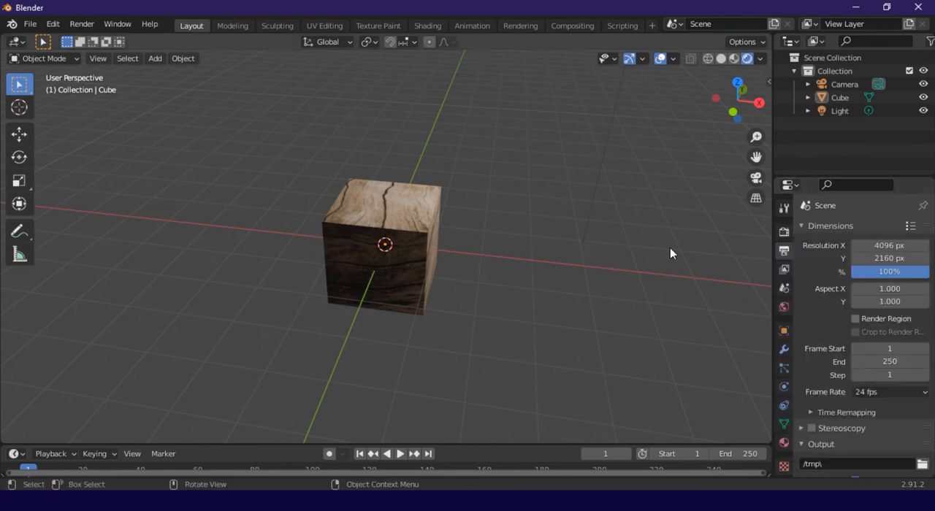
Return to the scene camera's view and examine the cube's wood texture up close
{"action": "middle_click_drag", "start_coordinate": [621, 272], "coordinate": [540, 251]}
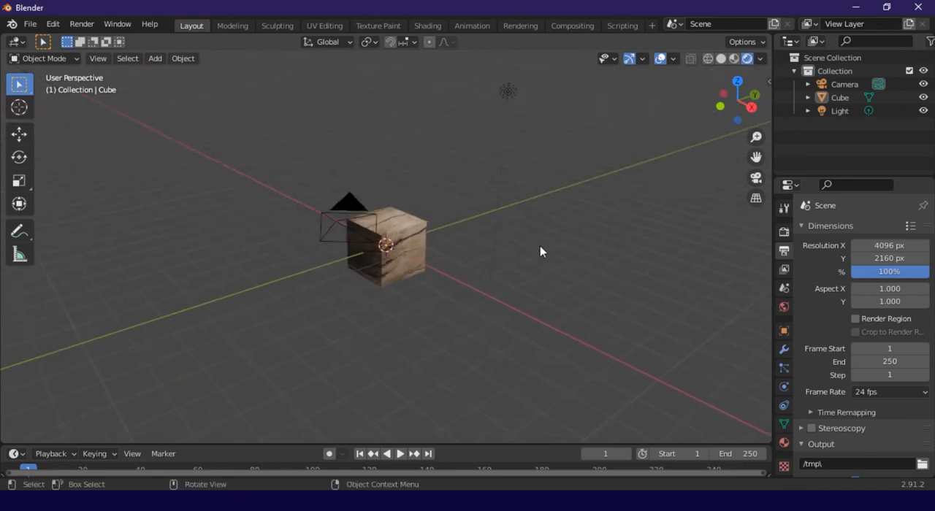
{"action": "left_click", "coordinate": [756, 177]}
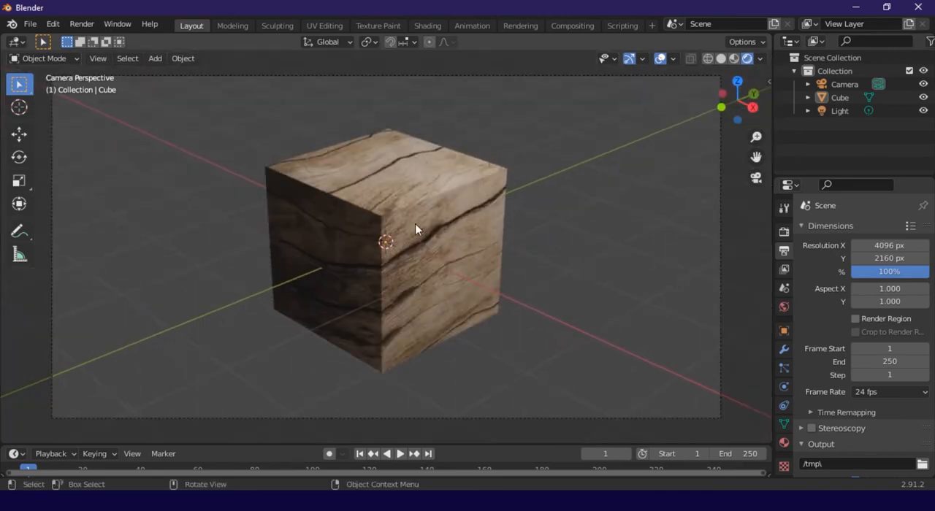
{"action": "scroll", "coordinate": [408, 231], "scroll_direction": "up", "scroll_amount": 3}
{"action": "scroll", "coordinate": [407, 230], "scroll_direction": "down", "scroll_amount": 3}
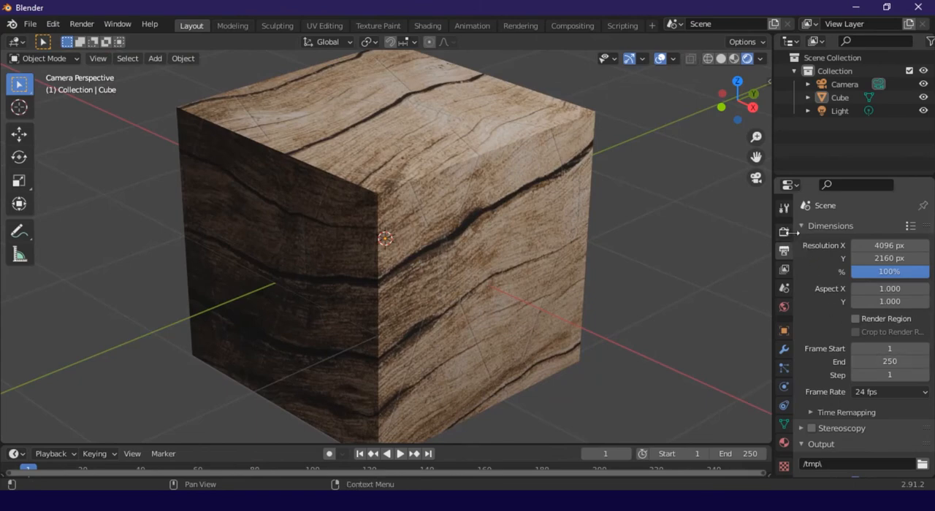
Choose Eevee as the render engine and check the cube's appearance in and out of the camera view
{"action": "left_click", "coordinate": [784, 232]}
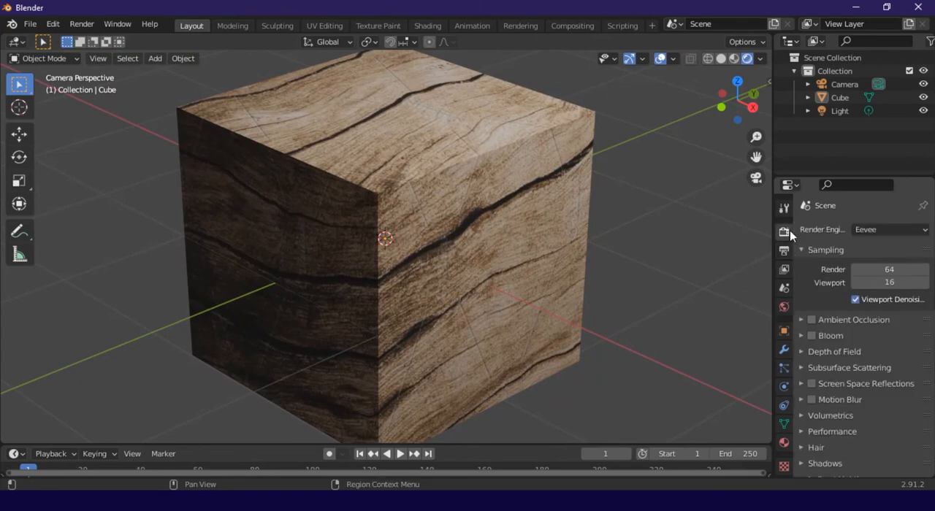
{"action": "left_click", "coordinate": [876, 231]}
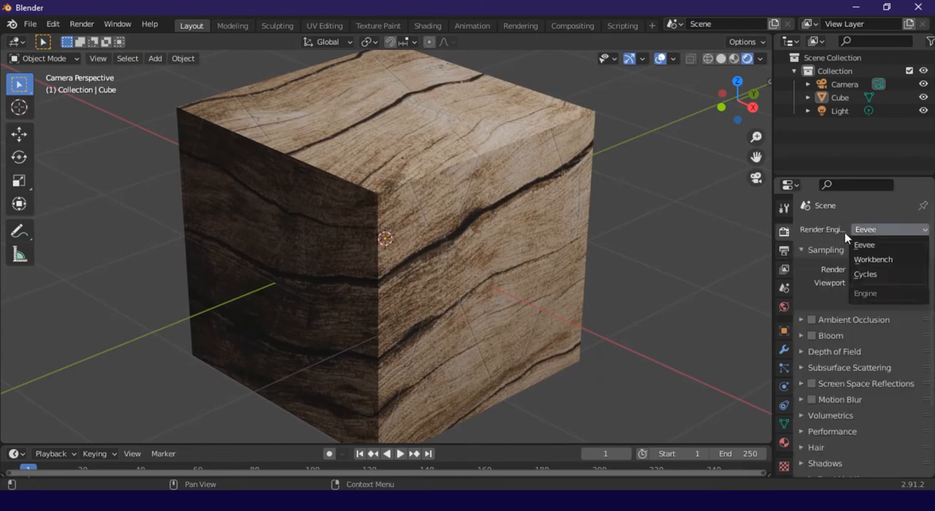
{"action": "left_click", "coordinate": [889, 245]}
{"action": "scroll", "coordinate": [474, 260], "scroll_direction": "down", "scroll_amount": 3}
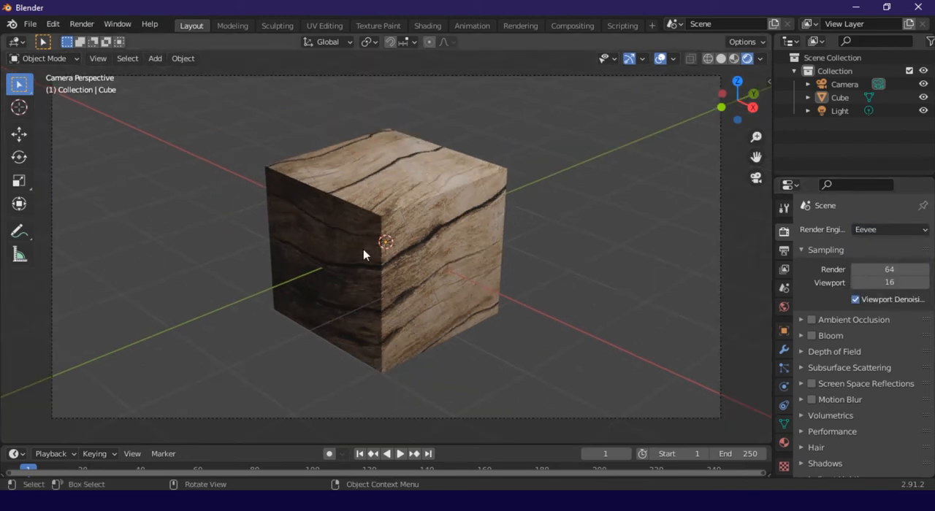
{"action": "scroll", "coordinate": [358, 248], "scroll_direction": "up", "scroll_amount": 2}
{"action": "scroll", "coordinate": [343, 245], "scroll_direction": "down", "scroll_amount": 3}
{"action": "middle_click_drag", "start_coordinate": [507, 199], "coordinate": [499, 192]}
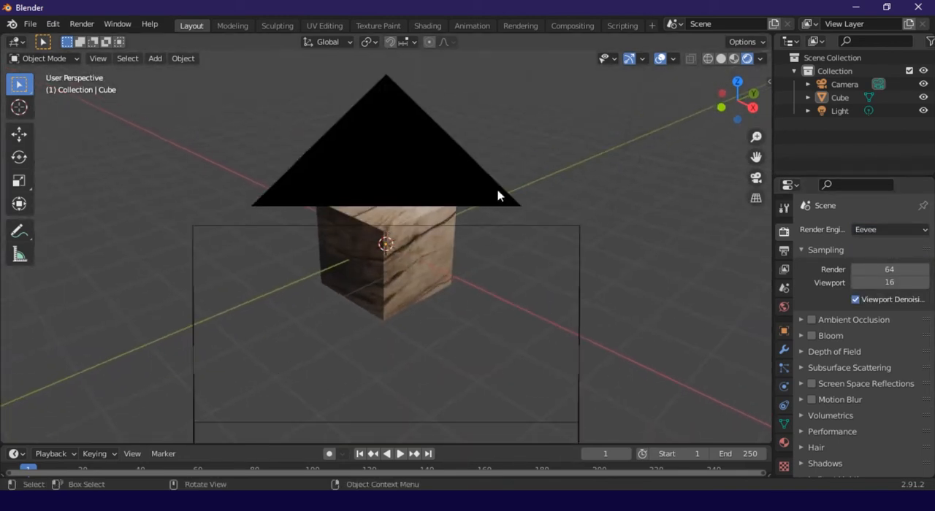
{"action": "left_click", "coordinate": [756, 178]}
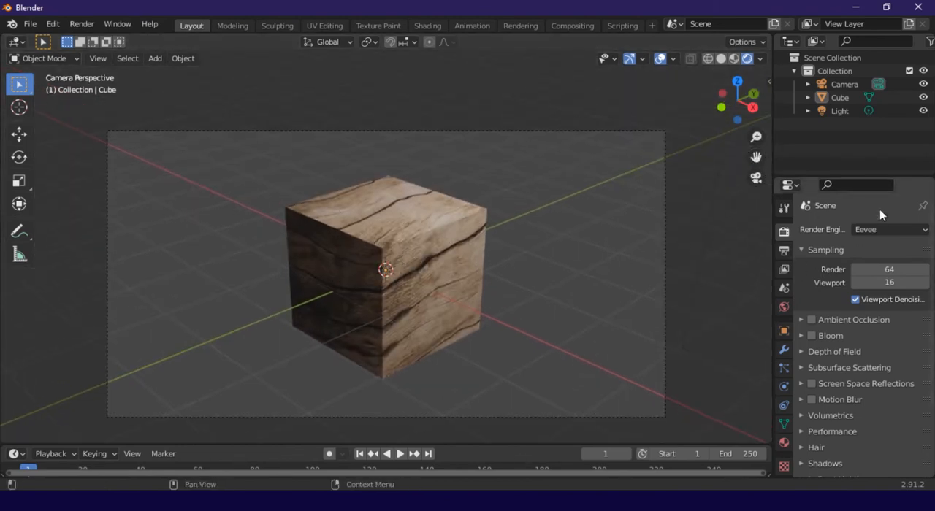
Switch the render engine to Cycles and frame the full camera view around the cube
{"action": "scroll", "coordinate": [314, 222], "scroll_direction": "up", "scroll_amount": 2}
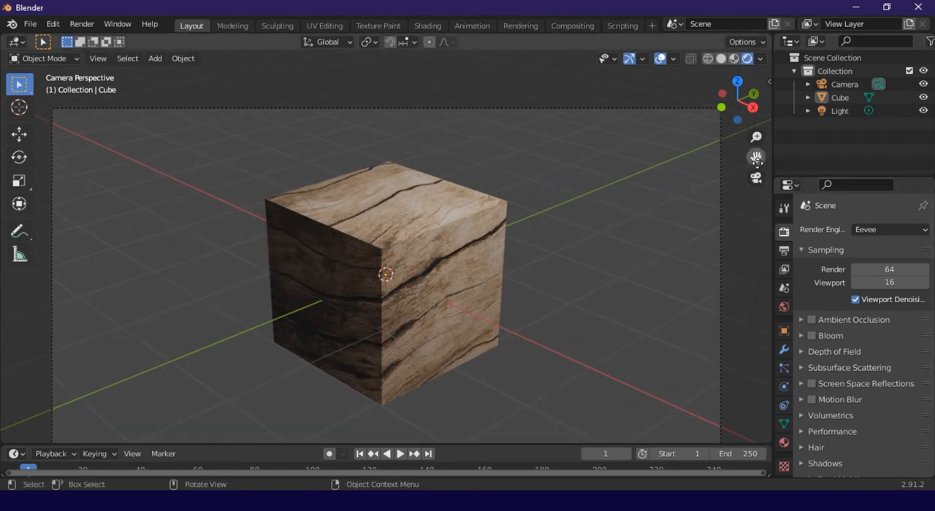
{"action": "left_click_drag", "start_coordinate": [756, 156], "coordinate": [780, 150]}
{"action": "left_click", "coordinate": [898, 231]}
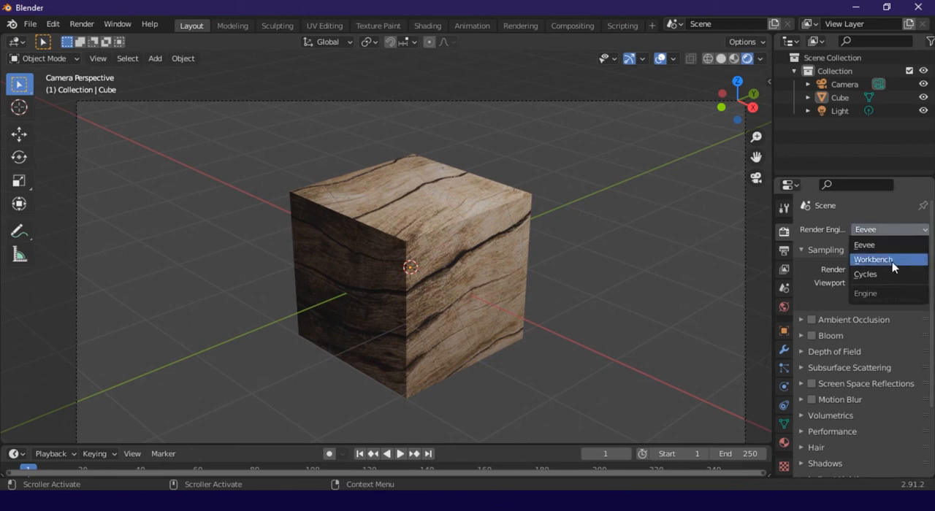
{"action": "left_click", "coordinate": [888, 273]}
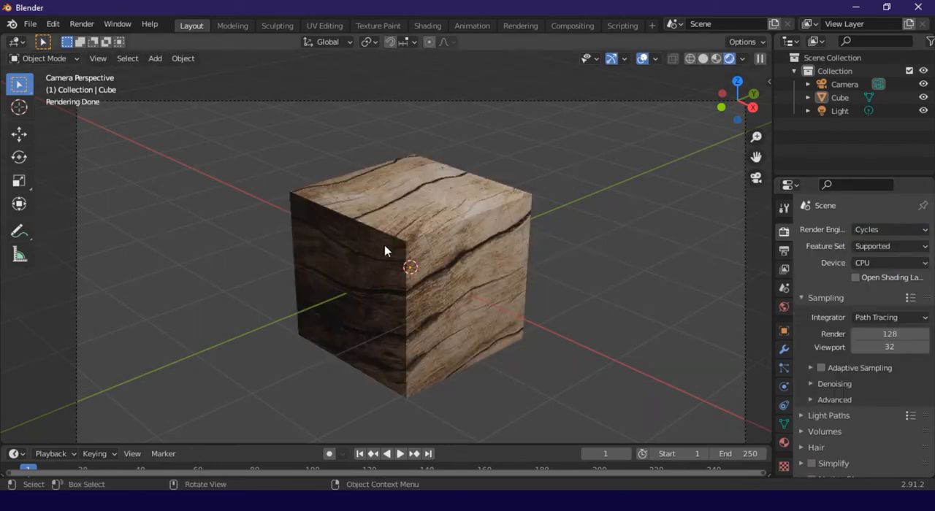
{"action": "scroll", "coordinate": [409, 252], "scroll_direction": "down", "scroll_amount": 1}
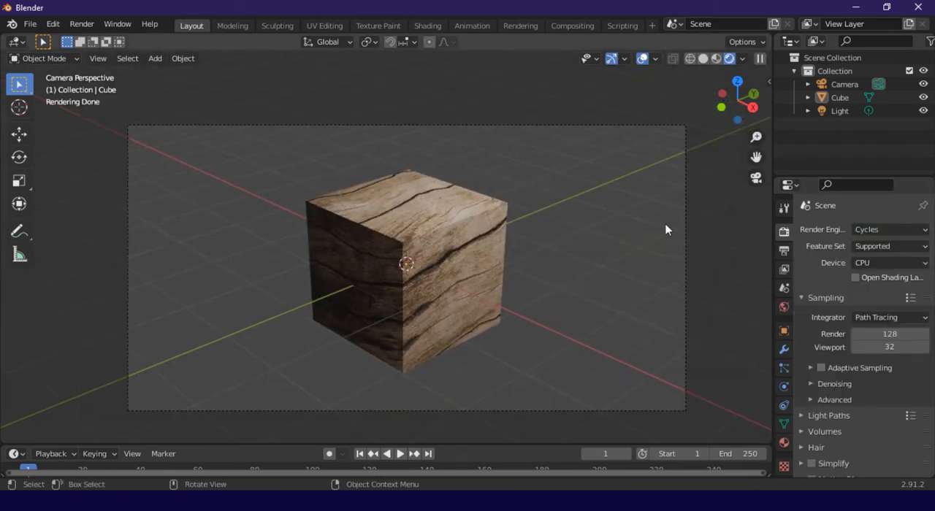
Render the scene as a still image
{"action": "left_click", "coordinate": [85, 26]}
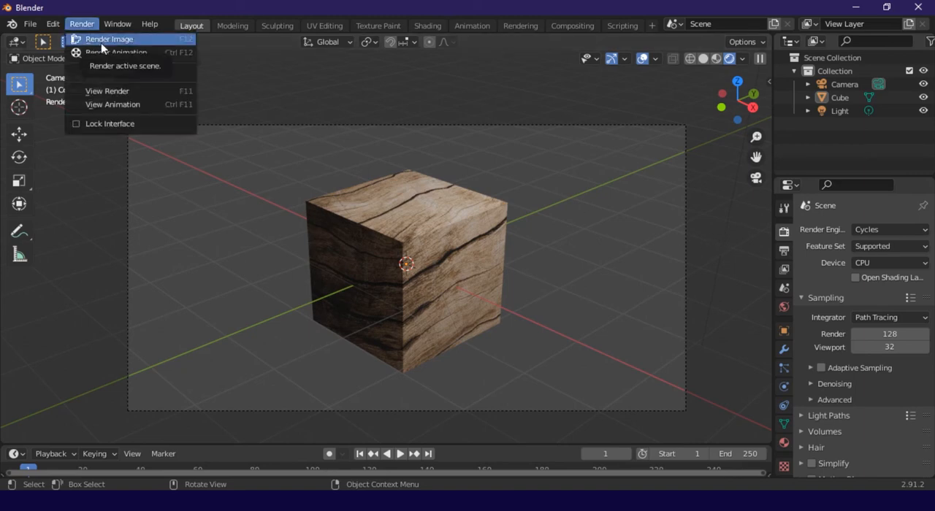
{"action": "left_click", "coordinate": [101, 41]}
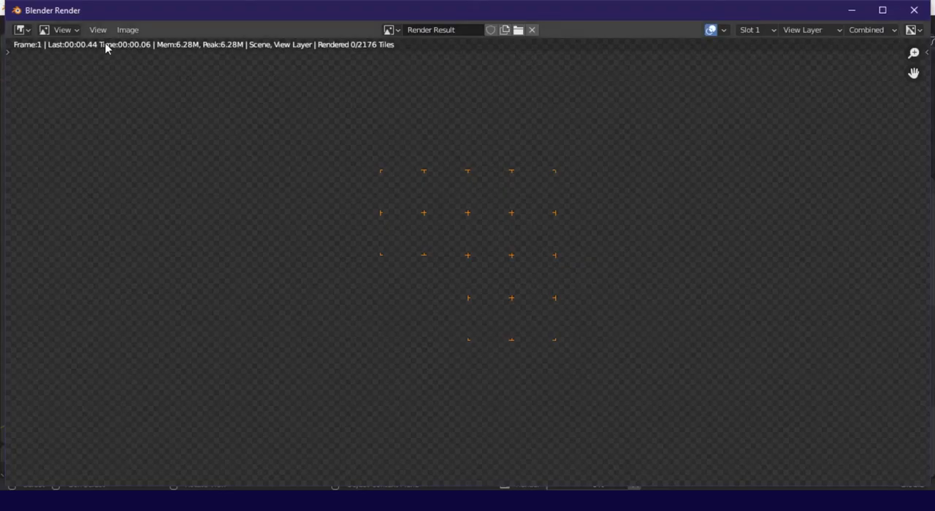
{"action": "scroll", "coordinate": [555, 236], "scroll_direction": "down", "scroll_amount": 6}
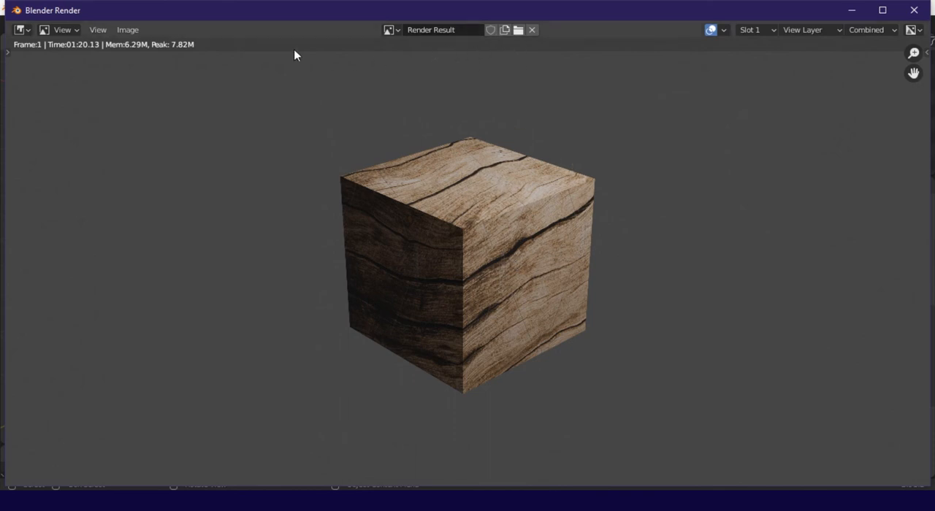
Save the rendered image in the Downloads folder under the name kayu
{"action": "left_click", "coordinate": [129, 30]}
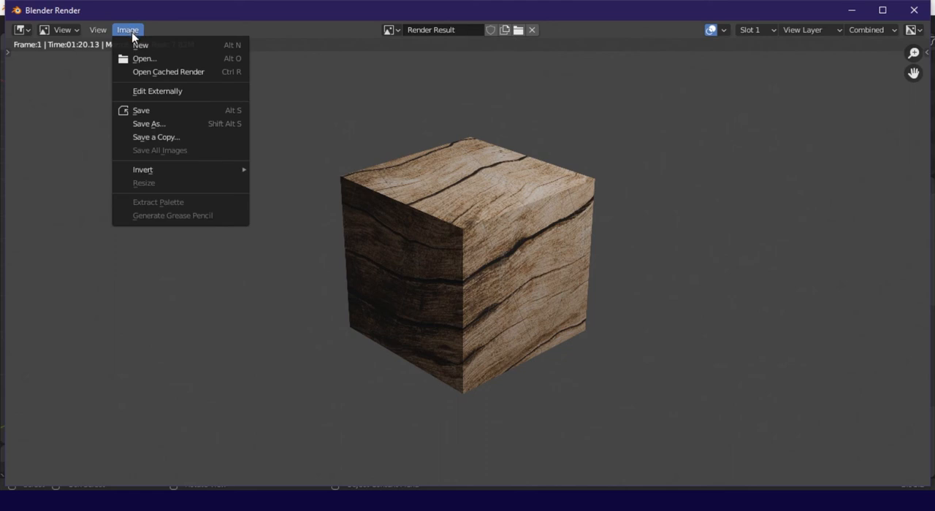
{"action": "left_click", "coordinate": [166, 126]}
{"action": "left_click", "coordinate": [188, 321]}
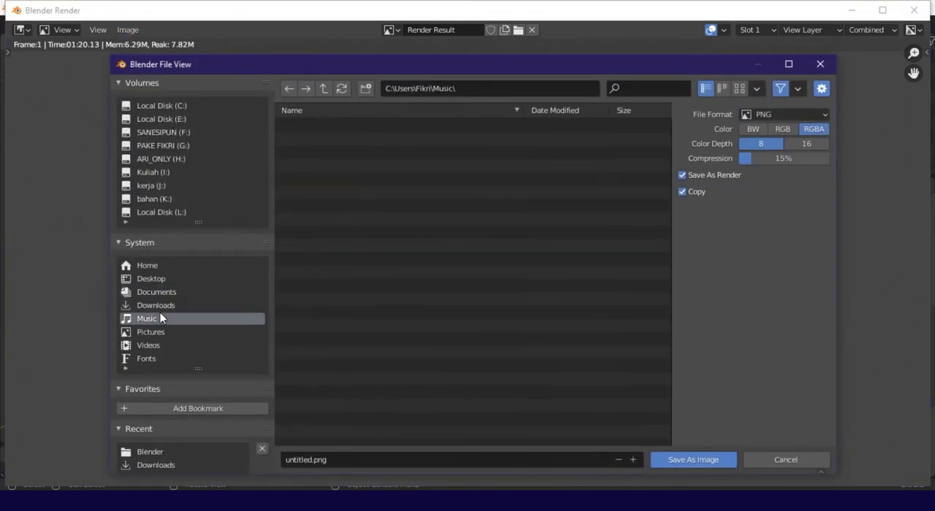
{"action": "left_click", "coordinate": [160, 306]}
{"action": "left_click", "coordinate": [318, 459]}
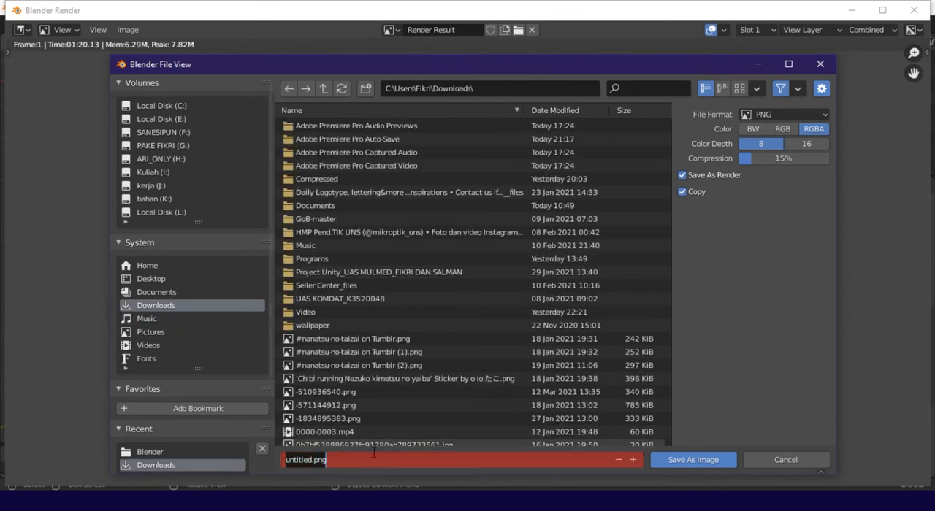
{"action": "type", "text": "kayu"}
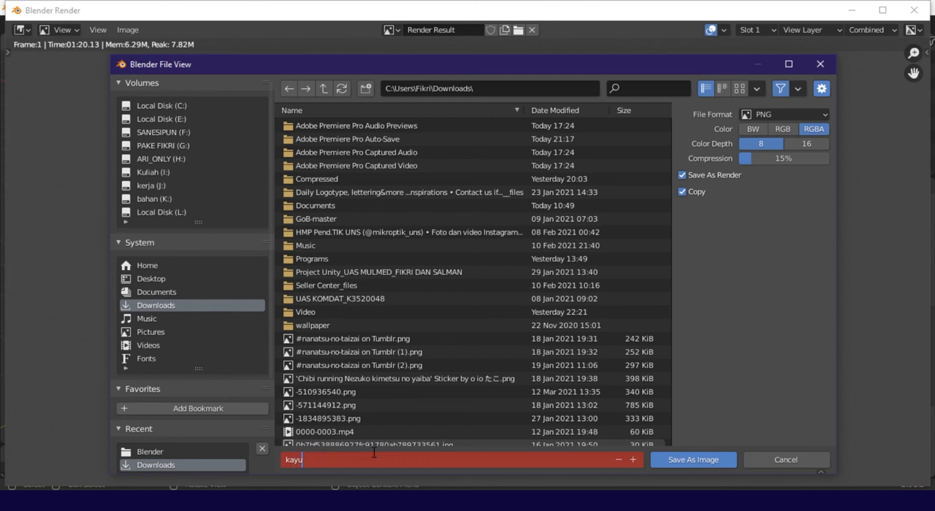
{"action": "left_click", "coordinate": [679, 458]}
{"action": "left_click", "coordinate": [679, 458]}
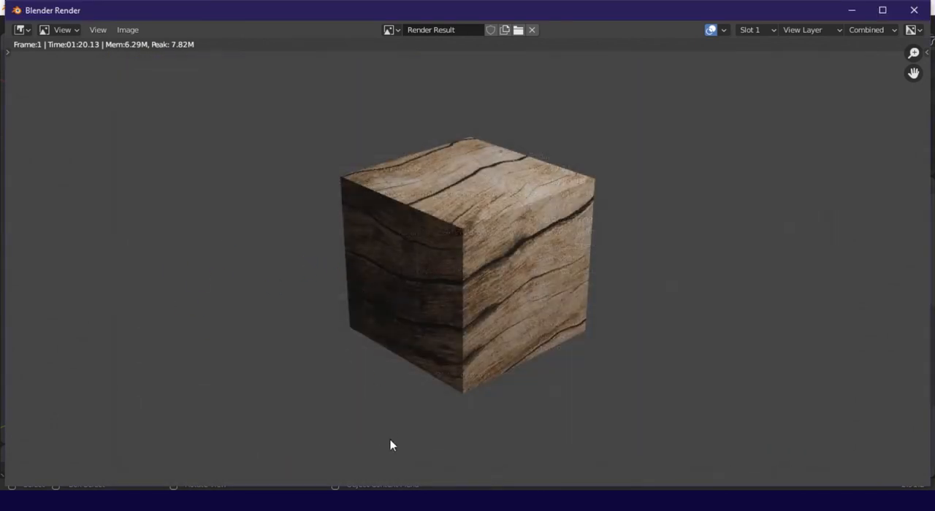
Switch to File Explorer, check kayu.png in an enlarged preview from Downloads, and close both File Explorer and the render window
{"action": "left_click", "coordinate": [230, 502]}
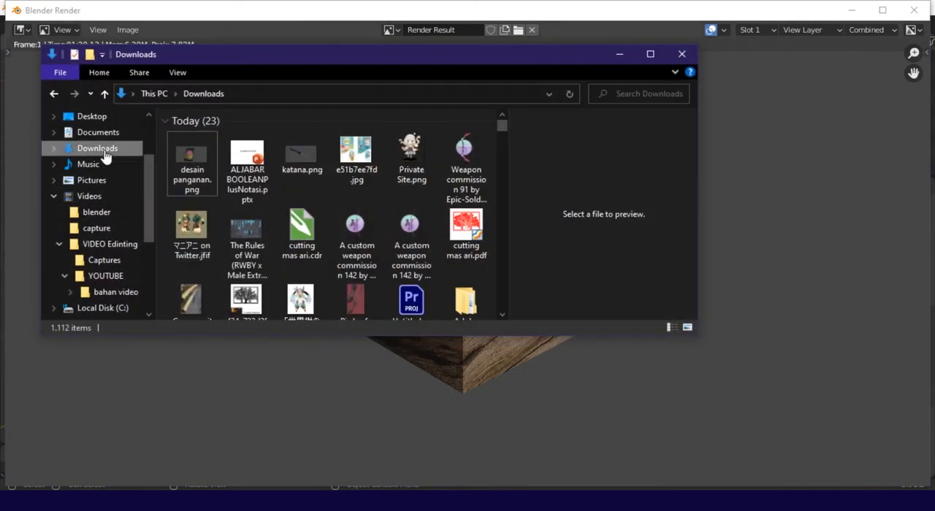
{"action": "left_click", "coordinate": [103, 150]}
{"action": "left_click", "coordinate": [199, 155]}
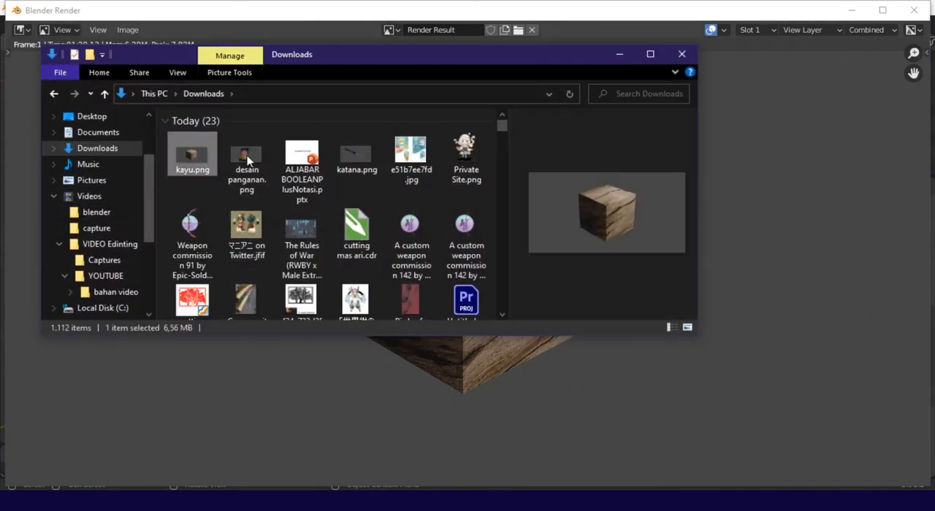
{"action": "left_click_drag", "start_coordinate": [700, 187], "coordinate": [715, 211]}
{"action": "left_click_drag", "start_coordinate": [532, 219], "coordinate": [278, 212]}
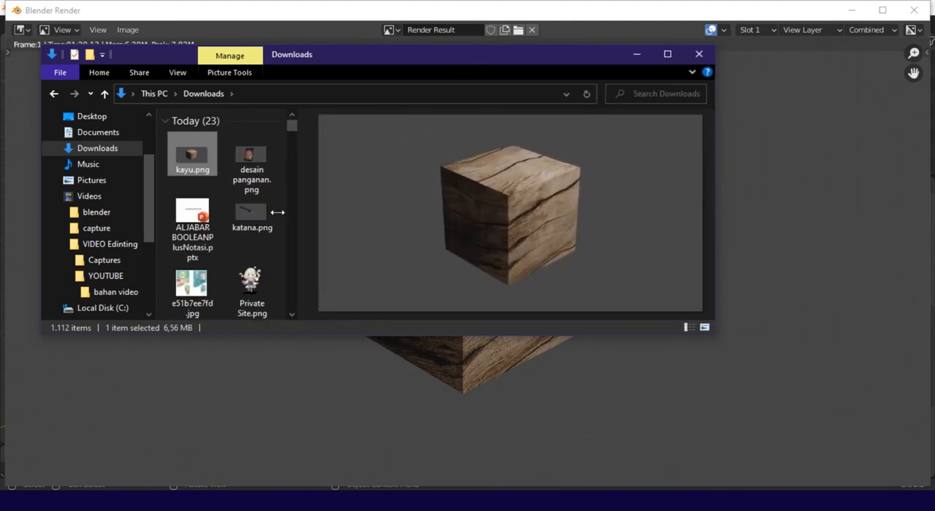
{"action": "left_click", "coordinate": [699, 54]}
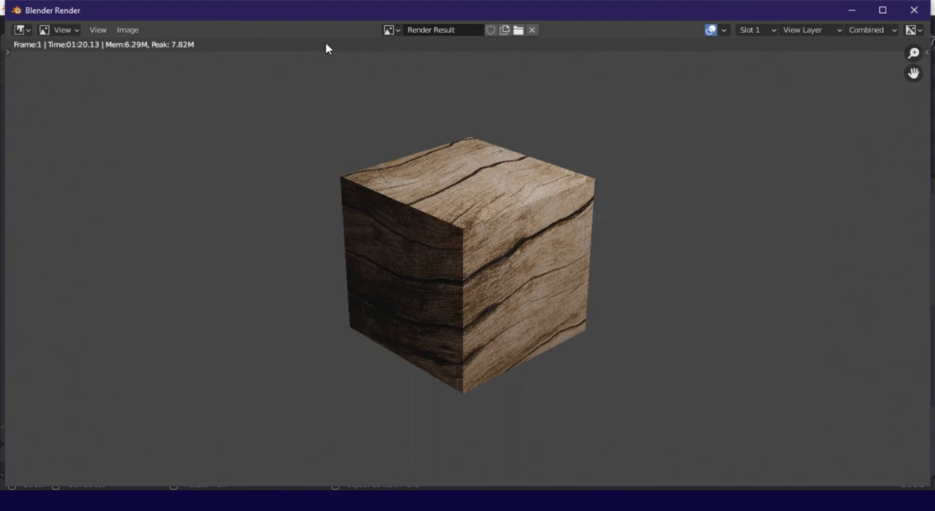
{"action": "left_click", "coordinate": [914, 11]}
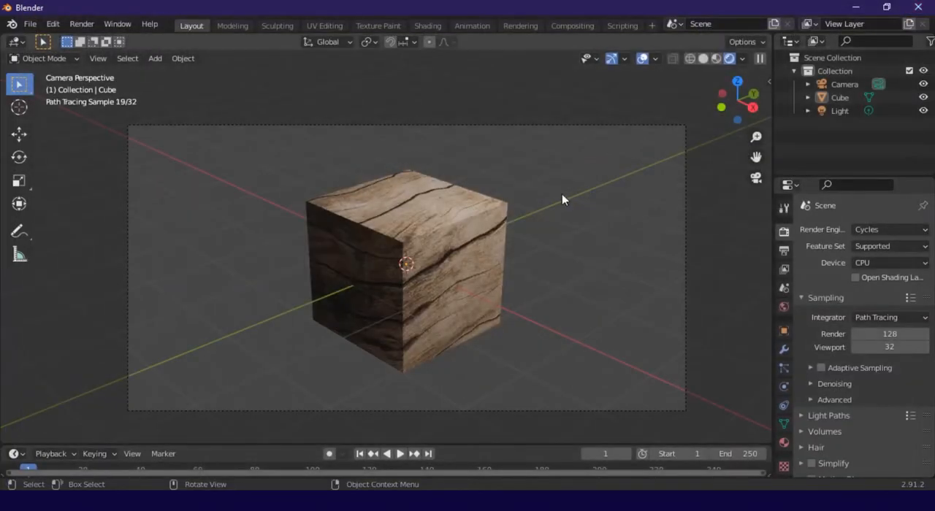
Inspect the cube from outside the camera at different distances and return to the scene camera's view
{"action": "middle_click_drag", "start_coordinate": [532, 223], "coordinate": [358, 219]}
{"action": "scroll", "coordinate": [382, 217], "scroll_direction": "down", "scroll_amount": 4}
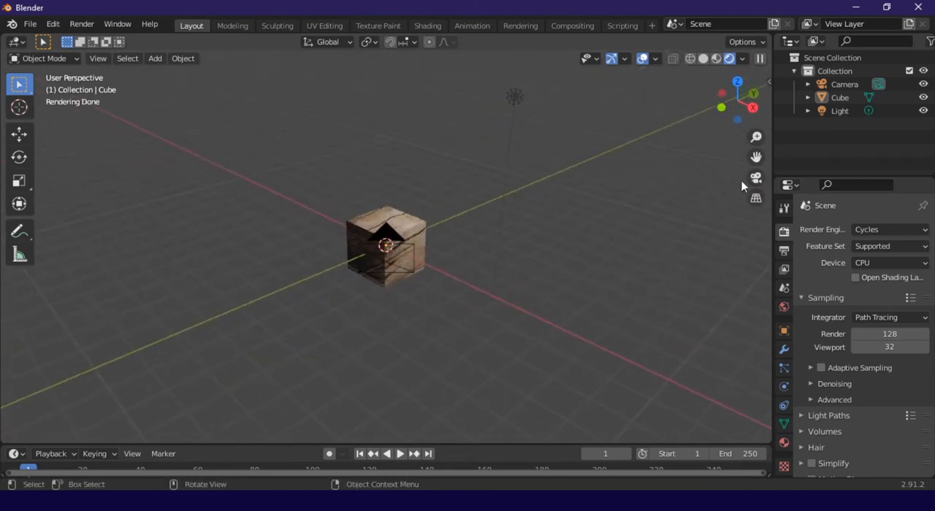
{"action": "scroll", "coordinate": [380, 241], "scroll_direction": "up", "scroll_amount": 4}
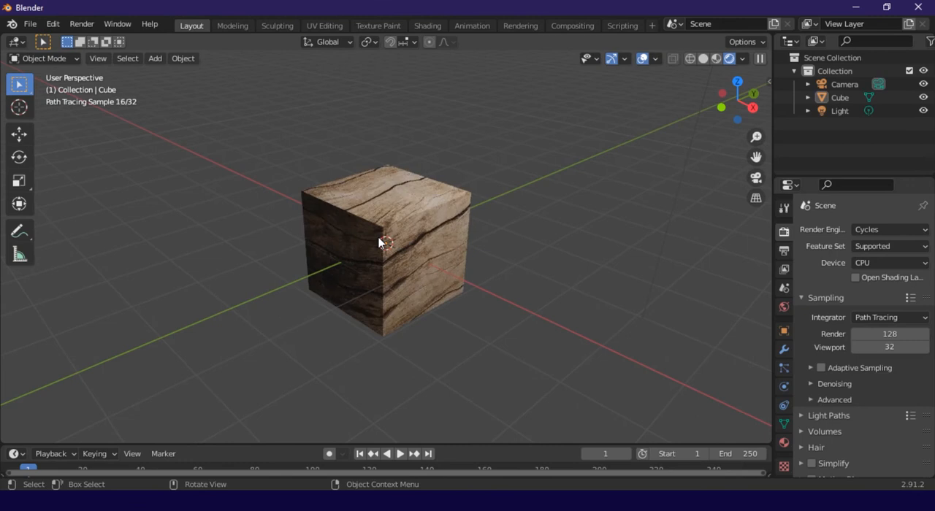
{"action": "scroll", "coordinate": [380, 241], "scroll_direction": "down", "scroll_amount": 3}
{"action": "scroll", "coordinate": [409, 239], "scroll_direction": "up", "scroll_amount": 3}
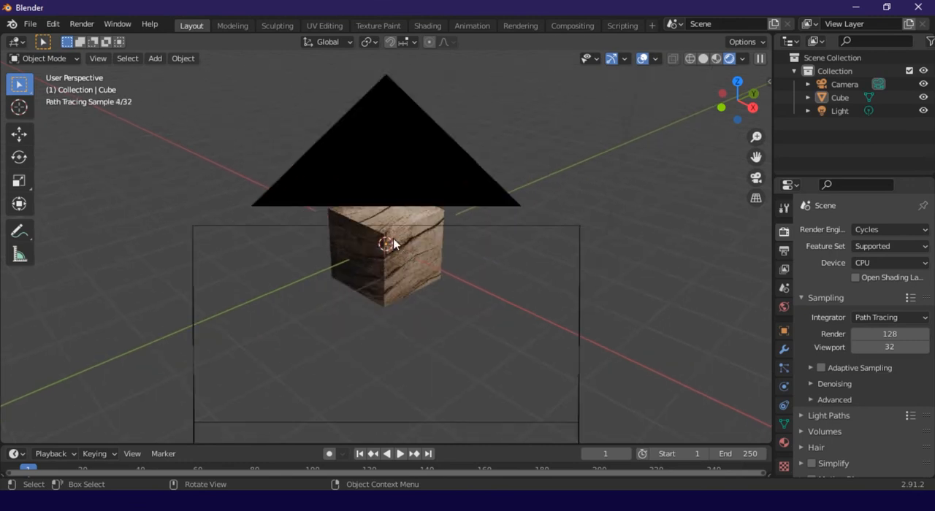
{"action": "scroll", "coordinate": [429, 235], "scroll_direction": "down", "scroll_amount": 2}
{"action": "middle_click_drag", "start_coordinate": [429, 243], "coordinate": [496, 225]}
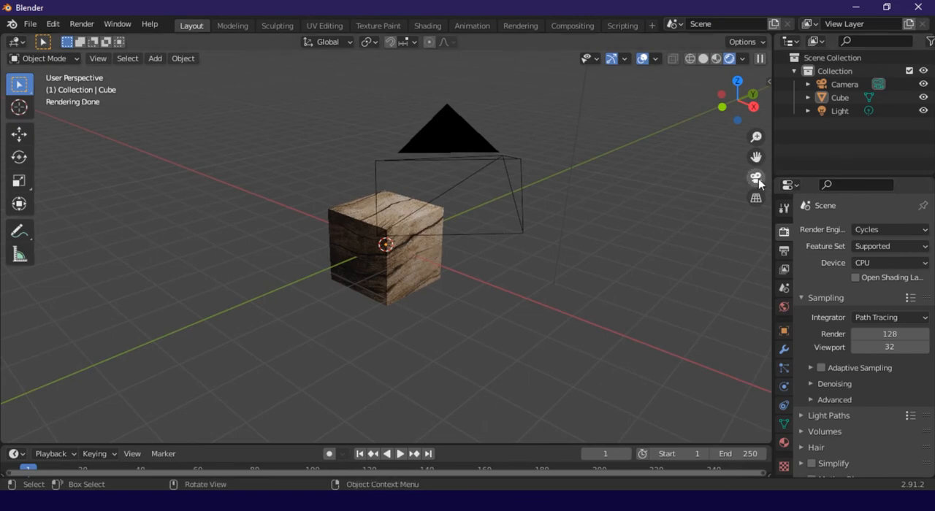
{"action": "left_click", "coordinate": [756, 178]}
{"action": "scroll", "coordinate": [374, 281], "scroll_direction": "up", "scroll_amount": 3}
{"action": "scroll", "coordinate": [374, 282], "scroll_direction": "down", "scroll_amount": 2}
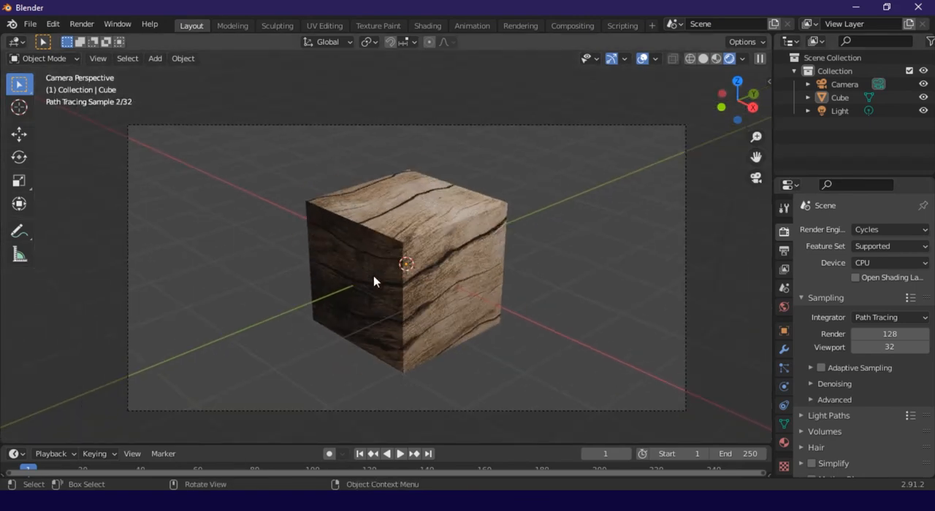